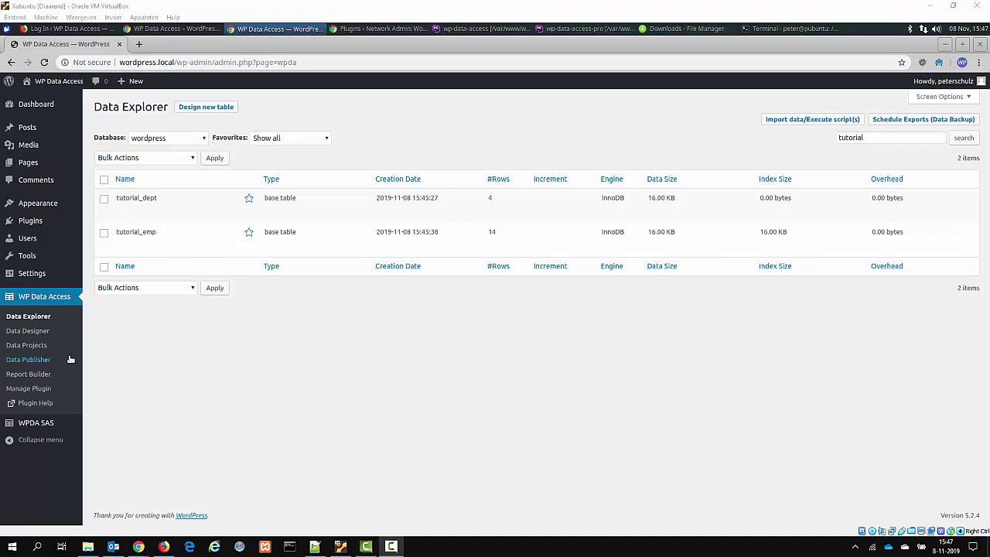
# Create and save a new data project named HRM with the menu name HRMS, keeping Add To Menu at Yes.
pyautogui.click(39, 346)
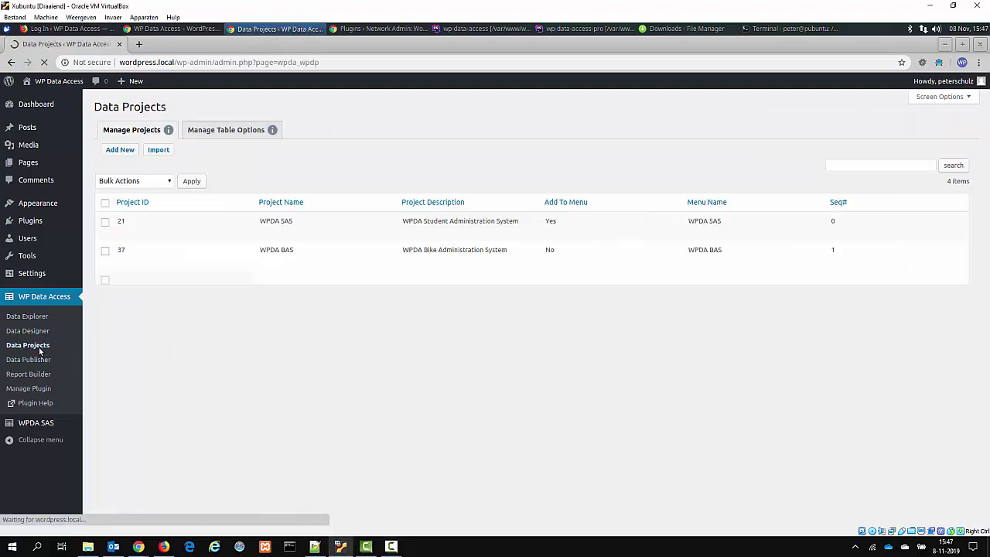
pyautogui.click(119, 150)
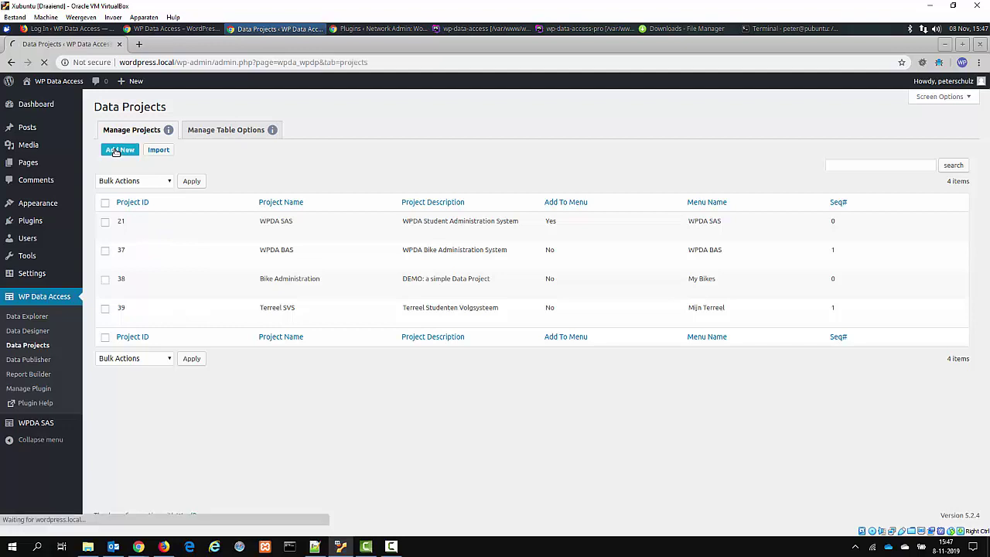
pyautogui.click(249, 198)
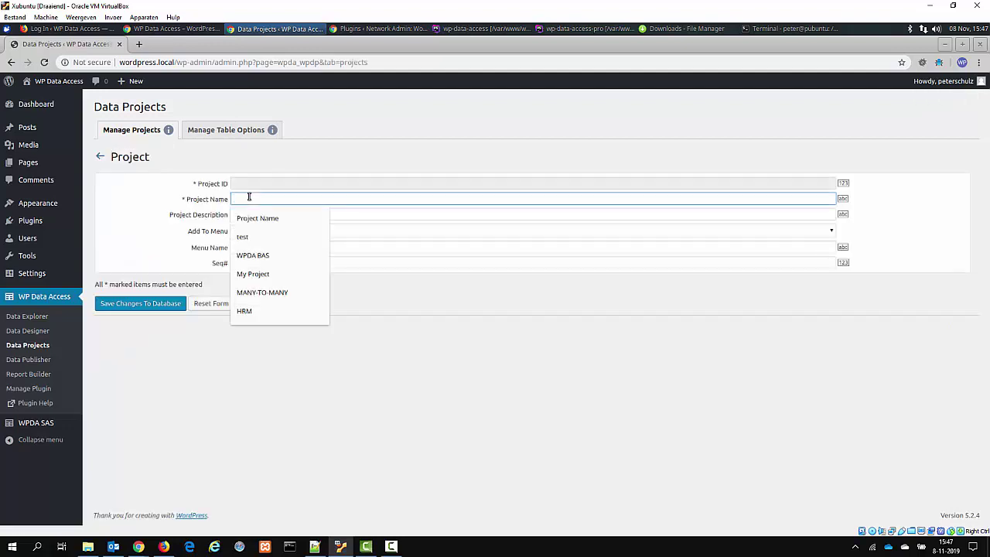
pyautogui.write('HRM')
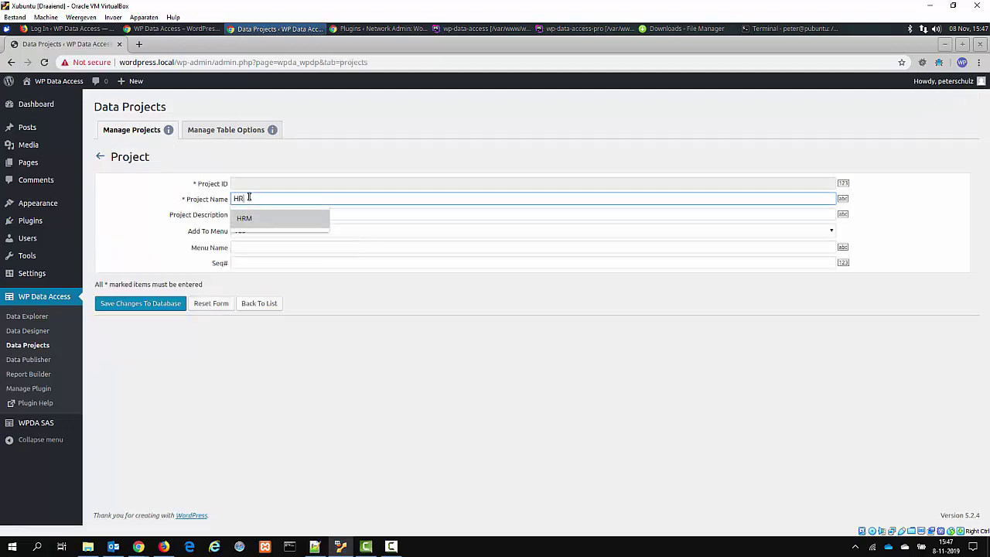
pyautogui.press('Tab')
pyautogui.press('Tab')
pyautogui.press('Tab')
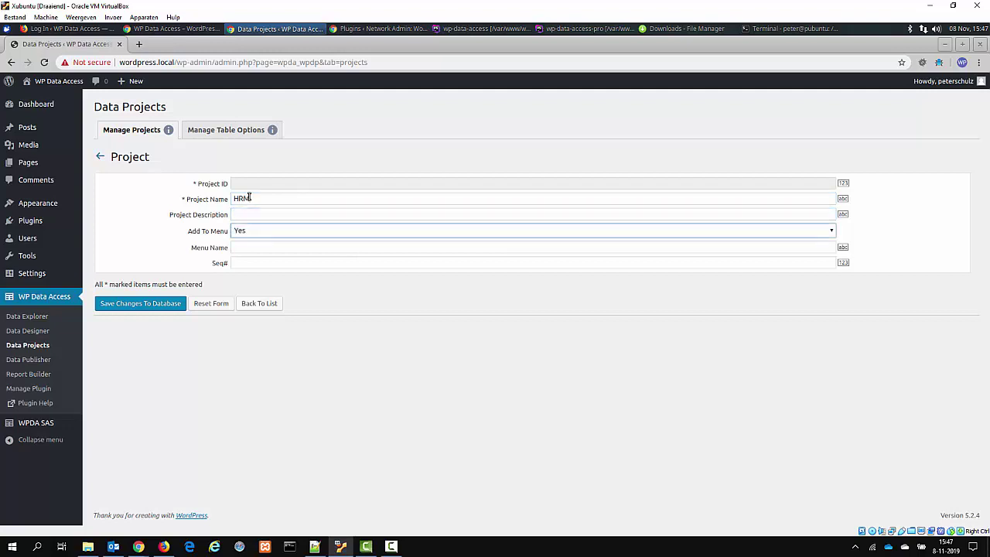
pyautogui.write('HRMS')
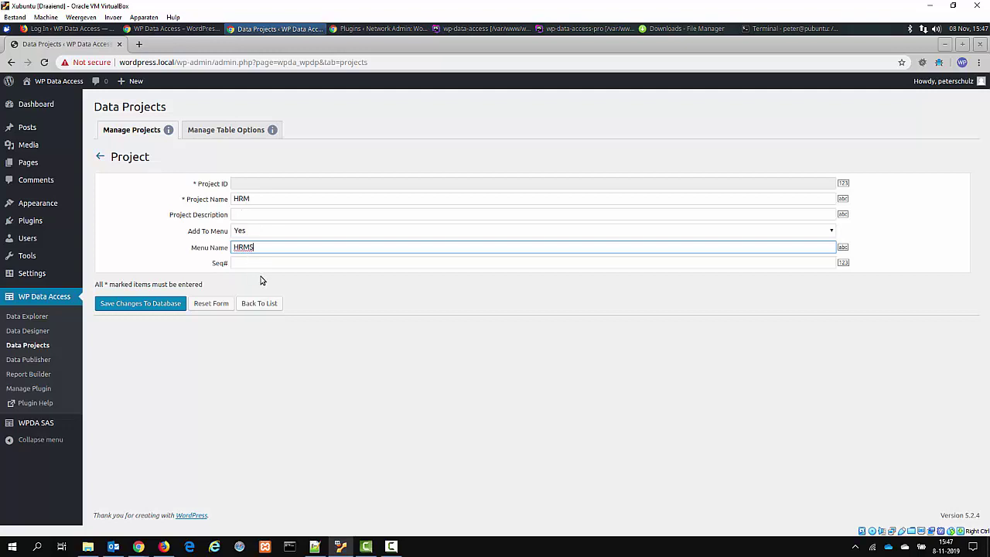
pyautogui.click(169, 308)
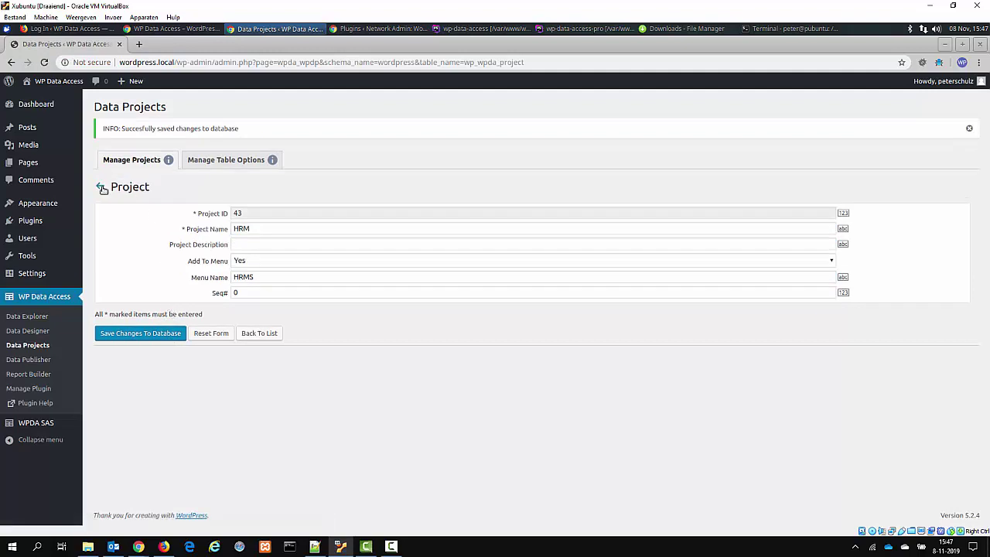
# Open the HRM project for editing and start a new page with the menu name Departments.
pyautogui.click(103, 190)
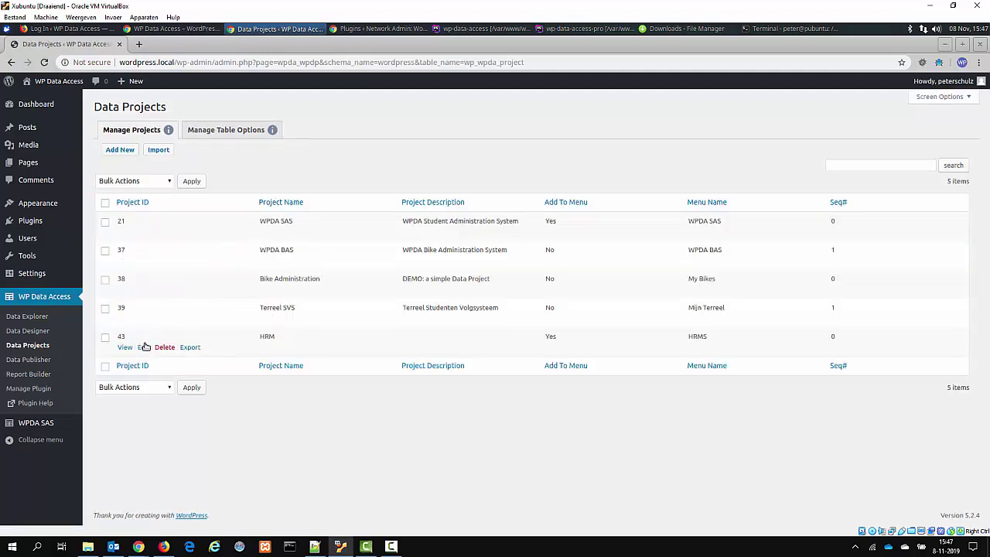
pyautogui.click(144, 348)
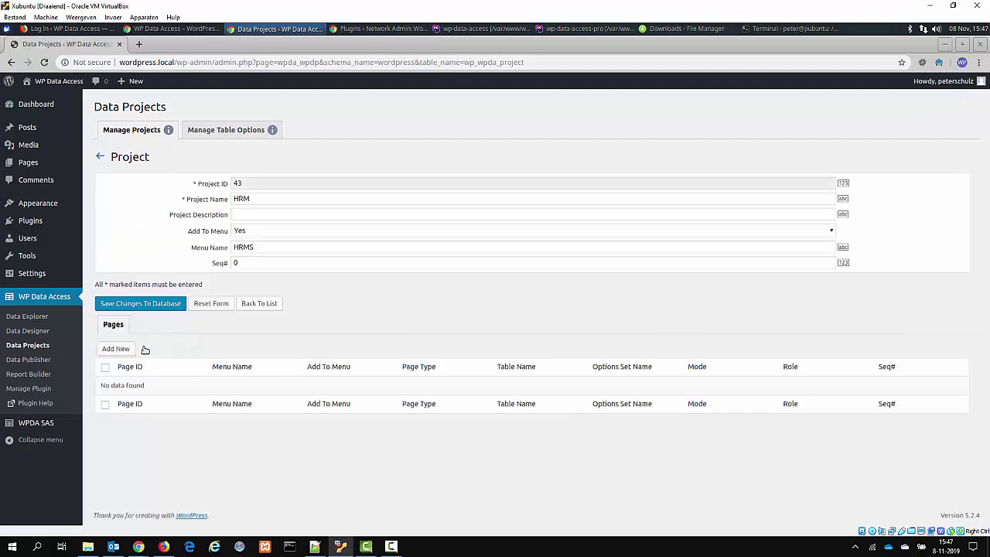
pyautogui.click(117, 349)
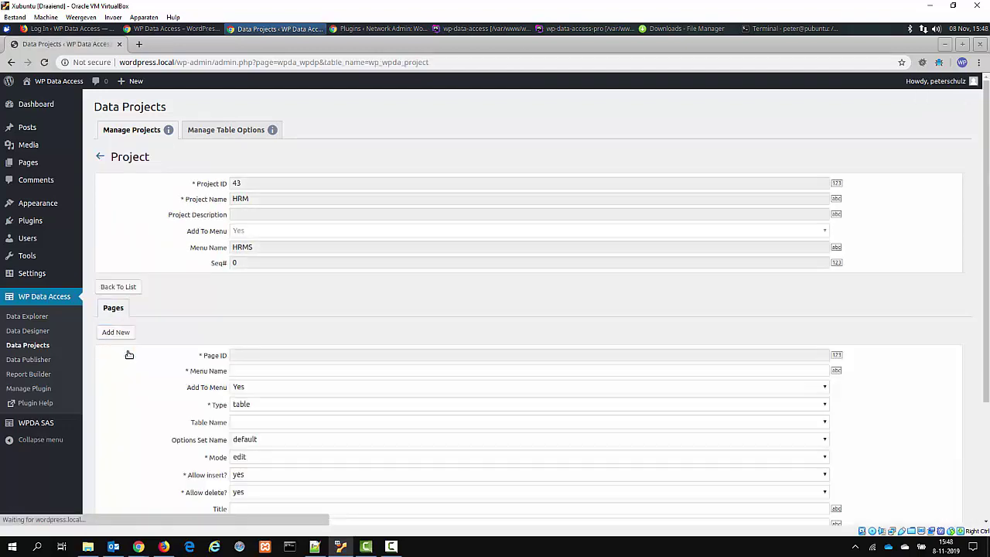
pyautogui.click(248, 371)
pyautogui.write('Dew')
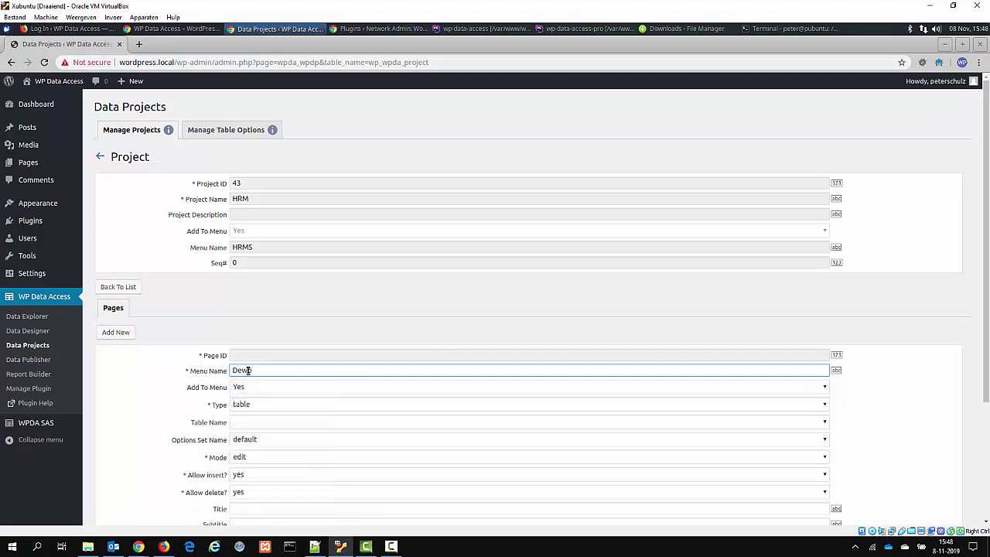
pyautogui.press('BackSpace')
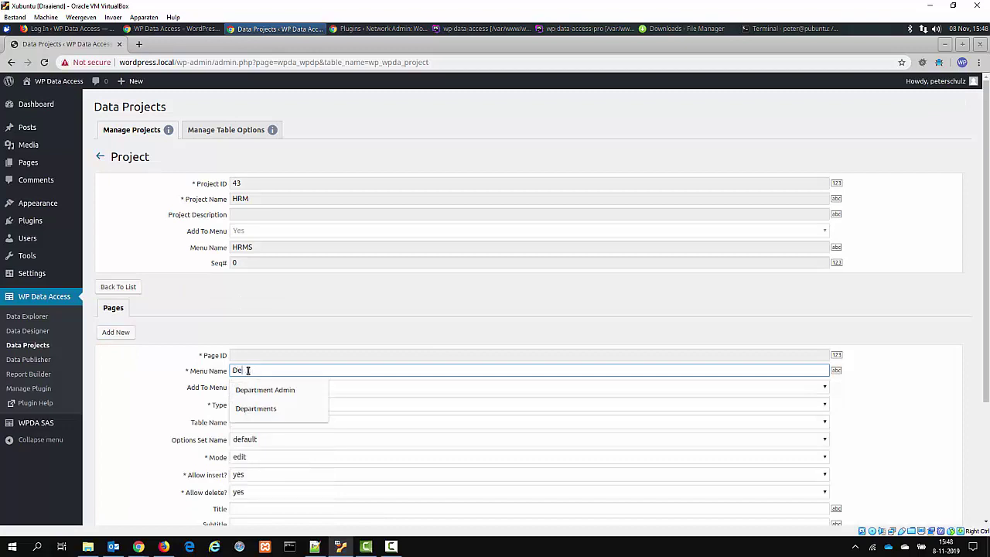
pyautogui.write('p')
pyautogui.press('Down')
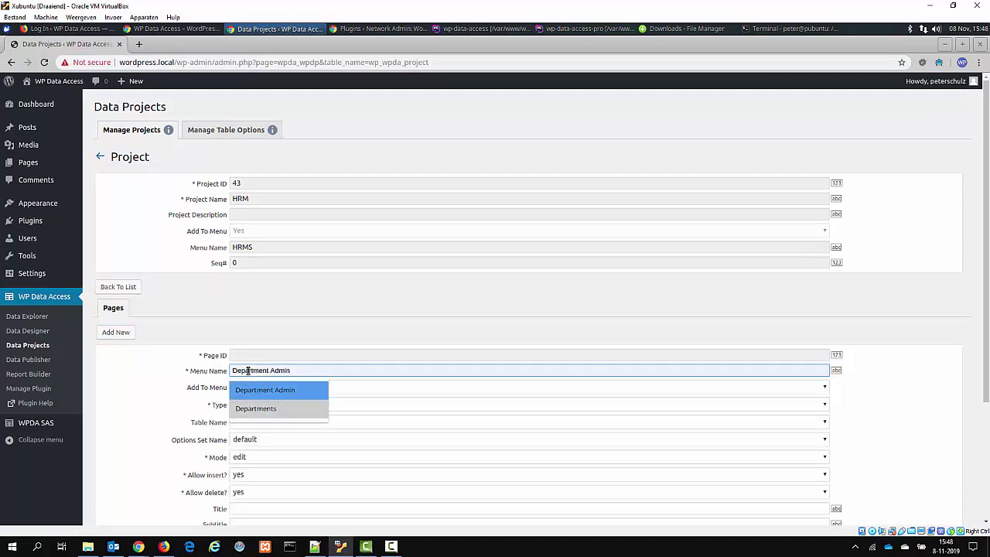
pyautogui.press('Down')
pyautogui.click(266, 411)
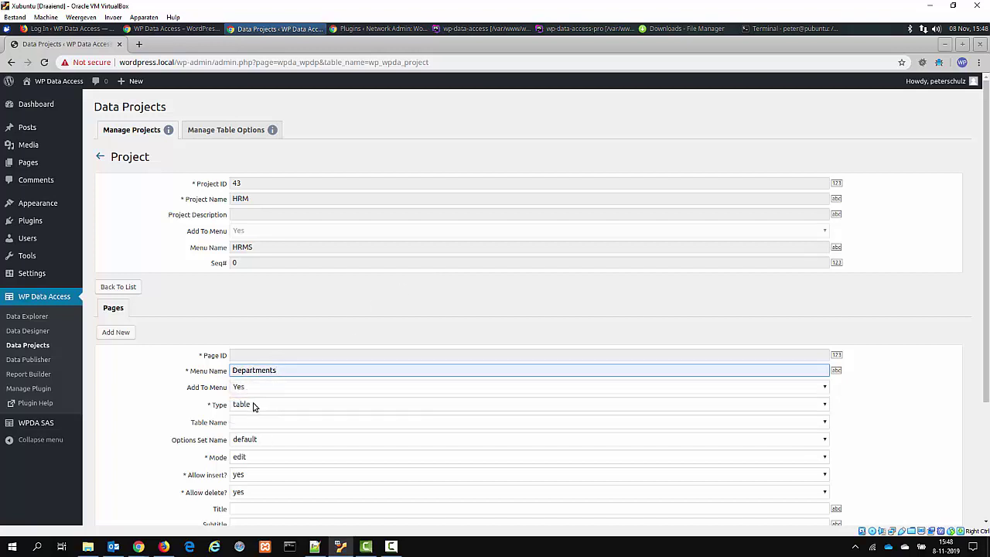
# Keep the Departments page type as table and base the page on tutorial_dept.
pyautogui.click(254, 405)
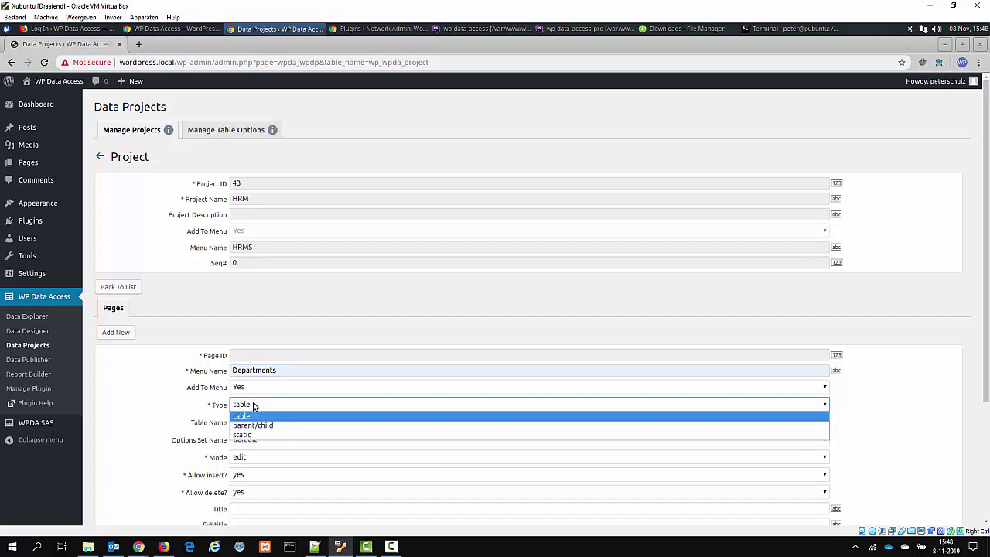
pyautogui.click(253, 405)
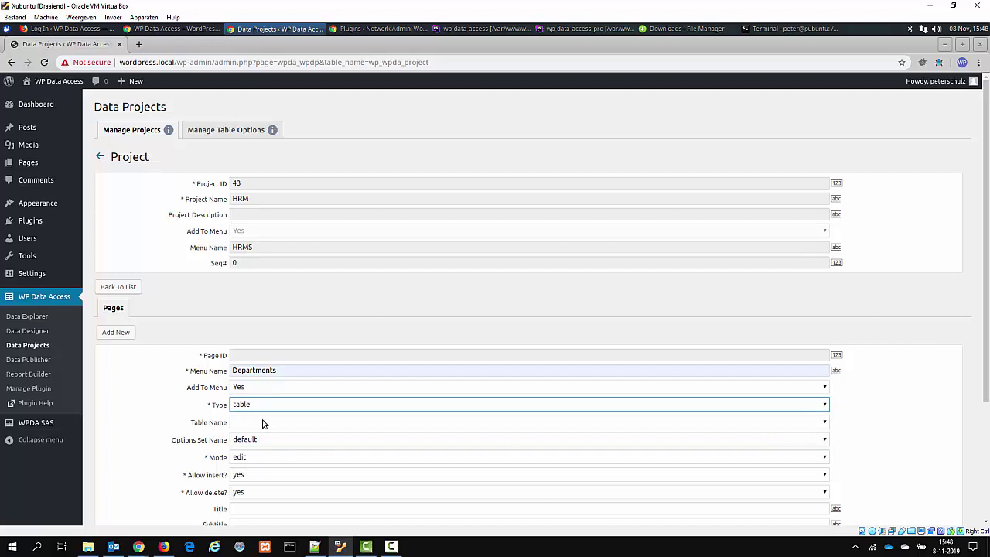
pyautogui.click(262, 423)
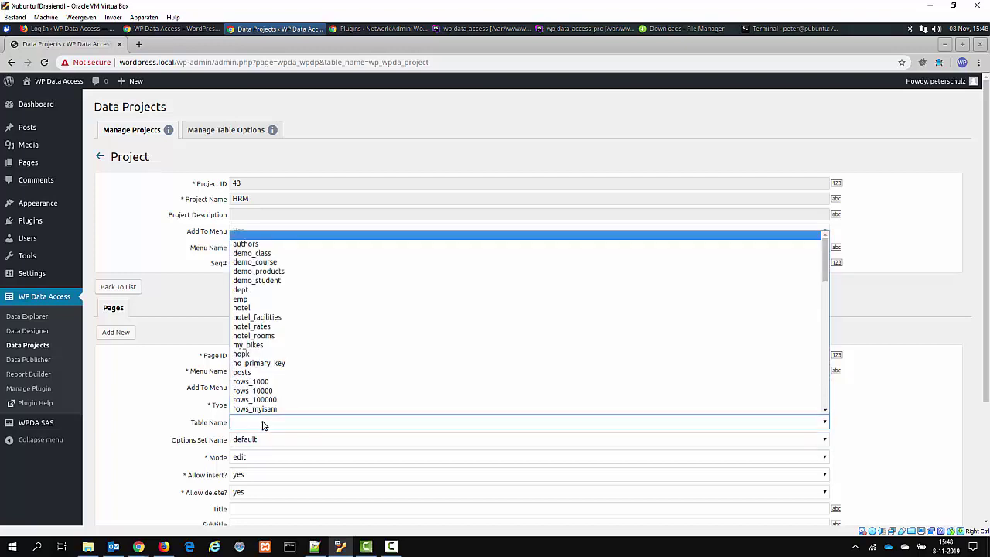
pyautogui.scroll(-6, 300, 400)
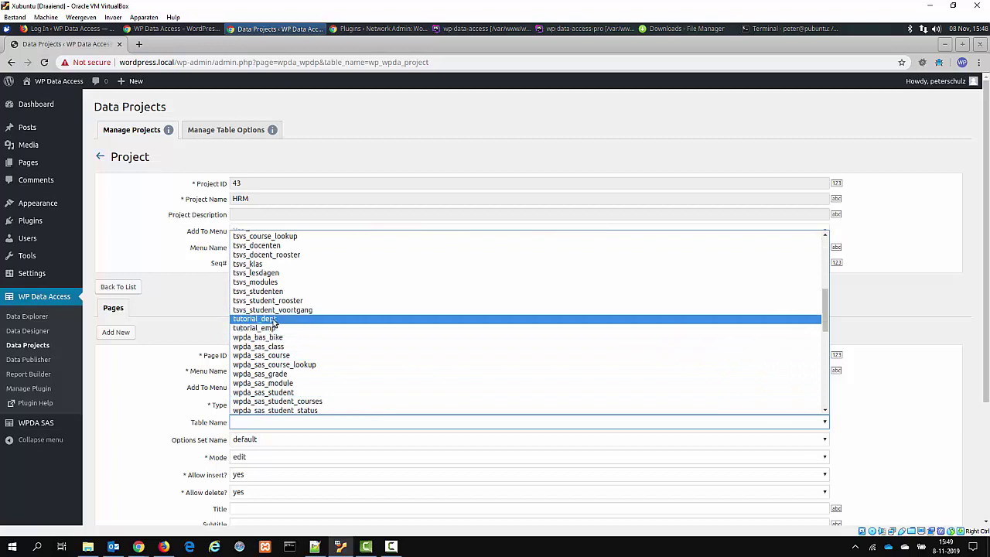
pyautogui.click(273, 319)
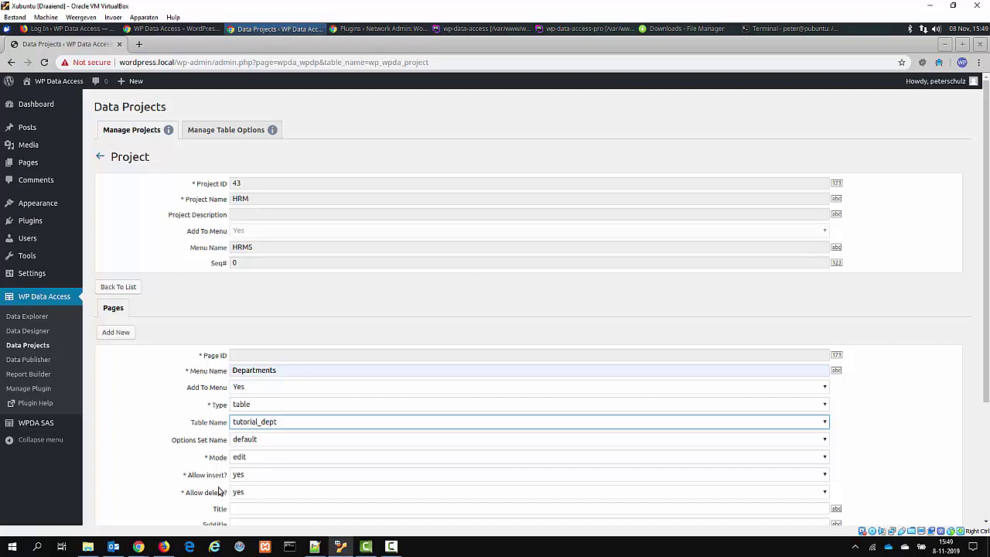
# Assign the Administrator role to the Departments page and save it to the database.
pyautogui.scroll(-4, 239, 456)
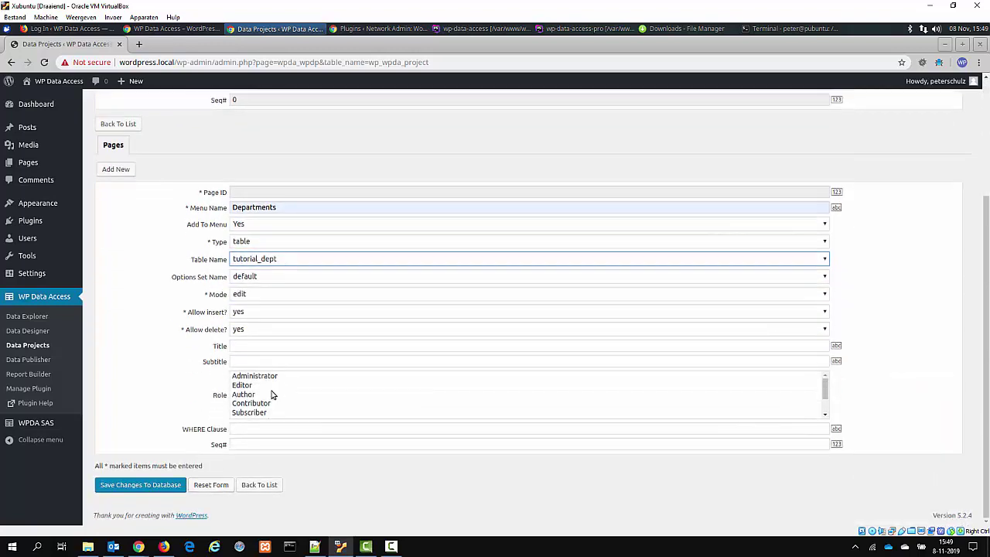
pyautogui.click(273, 377)
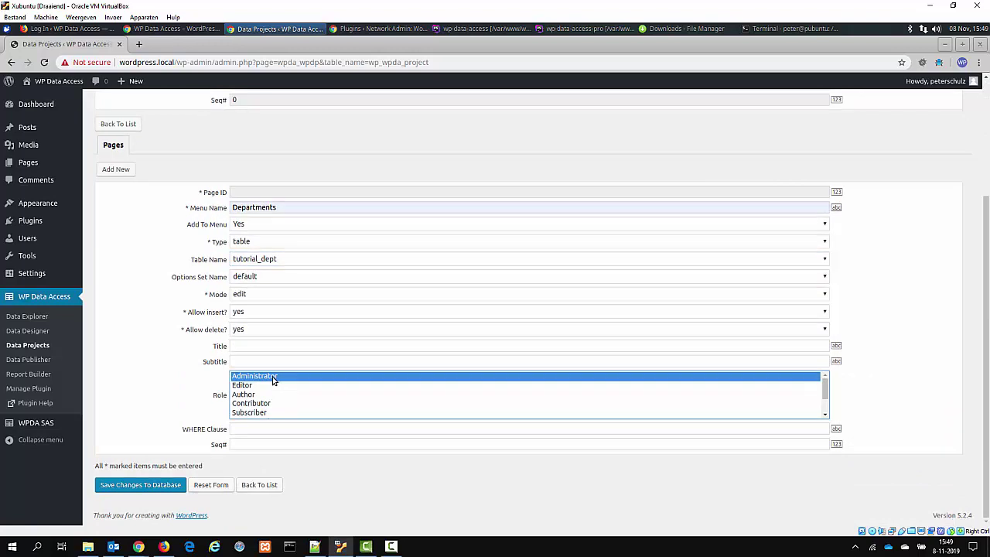
pyautogui.click(141, 486)
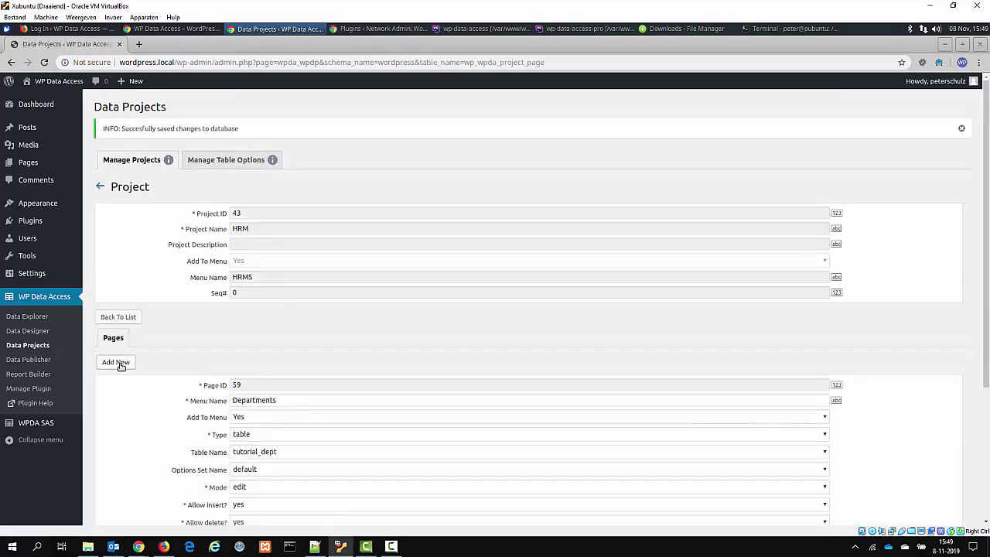
# Start another page in the HRM project with the menu name Employees.
pyautogui.click(117, 363)
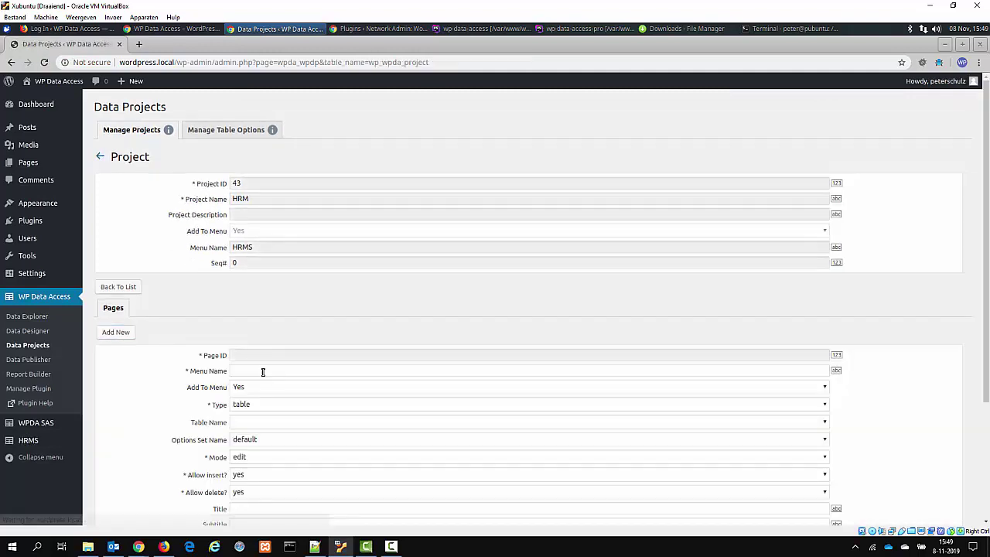
pyautogui.click(263, 372)
pyautogui.write('Employees')
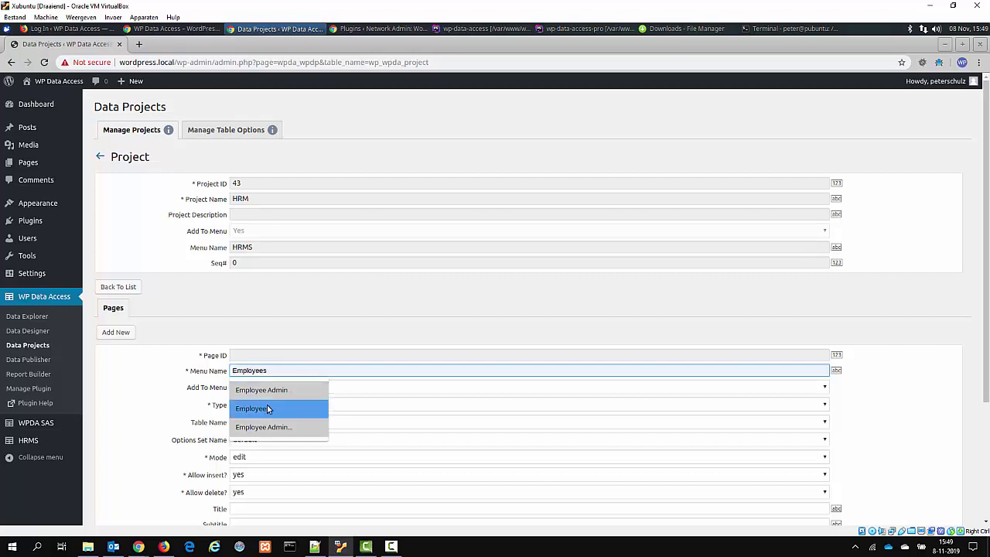
pyautogui.click(261, 409)
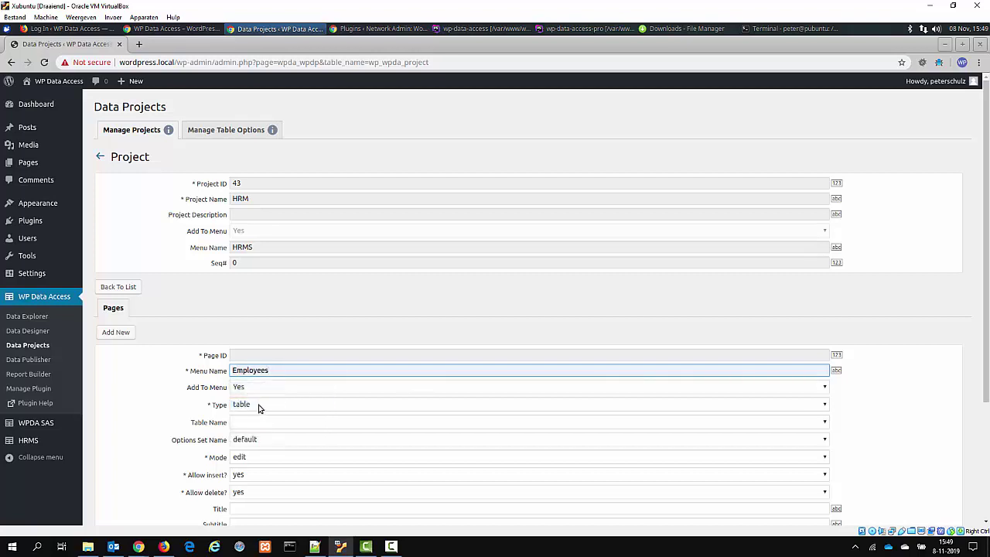
# Keep the Employees page type as table and base the page on tutorial_emp.
pyautogui.click(260, 407)
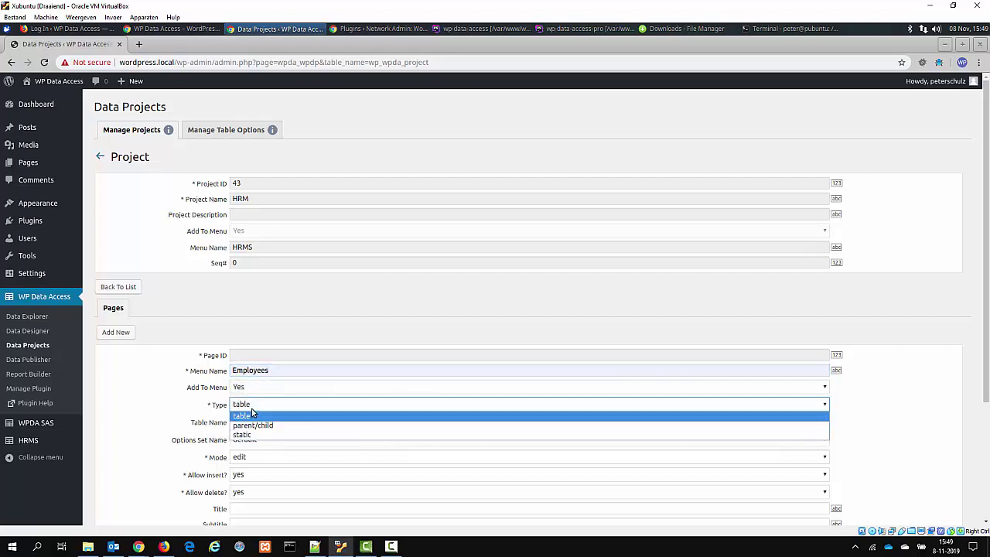
pyautogui.click(254, 413)
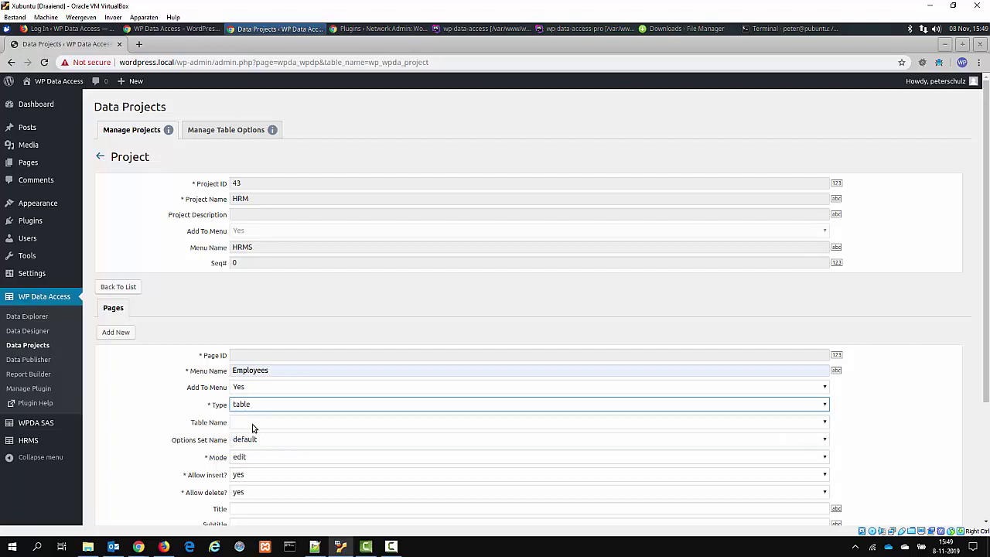
pyautogui.click(252, 424)
pyautogui.scroll(-5, 288, 396)
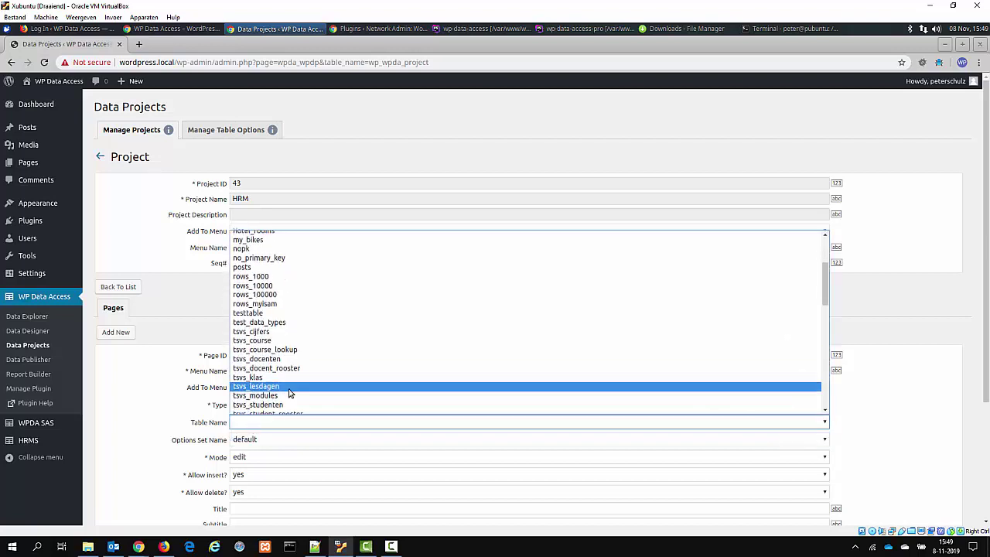
pyautogui.scroll(-2, 290, 394)
pyautogui.click(291, 390)
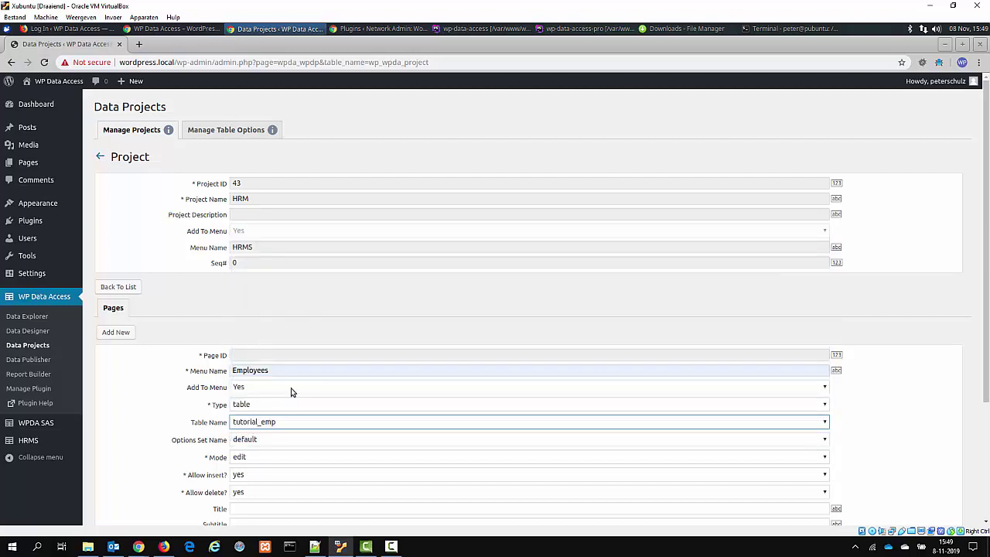
# Save the Employees page with the Administrator role and return to the HRM project's page list.
pyautogui.scroll(-2, 291, 391)
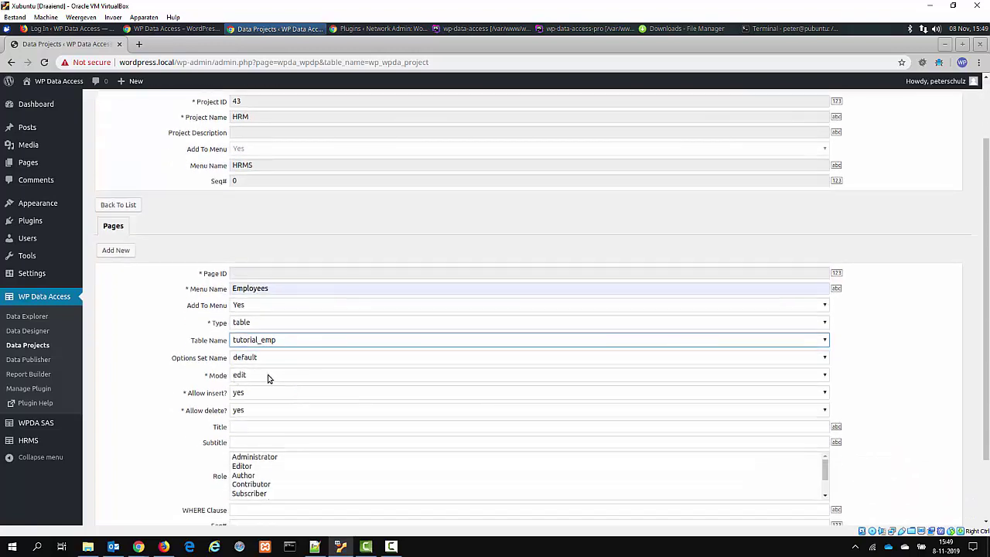
pyautogui.click(272, 457)
pyautogui.scroll(-2, 186, 440)
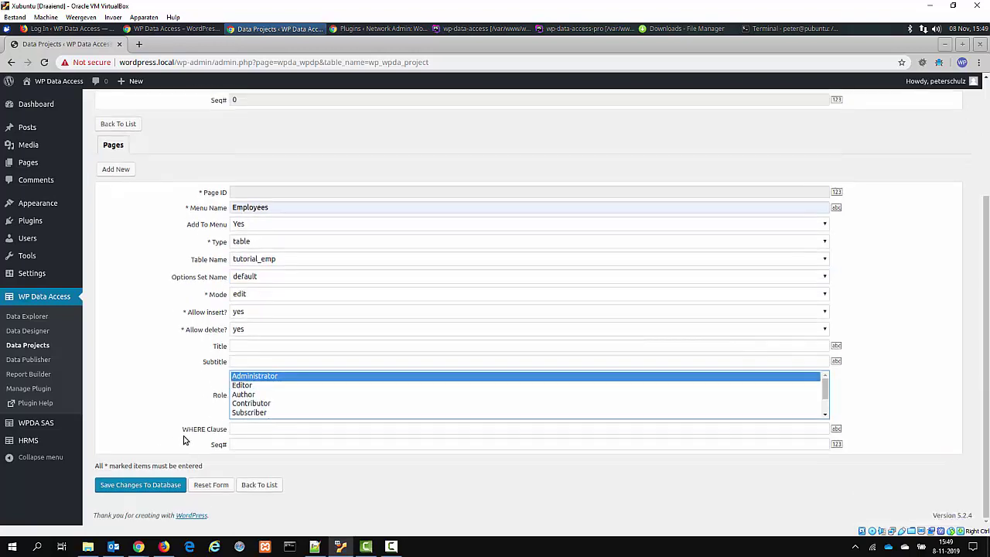
pyautogui.click(175, 489)
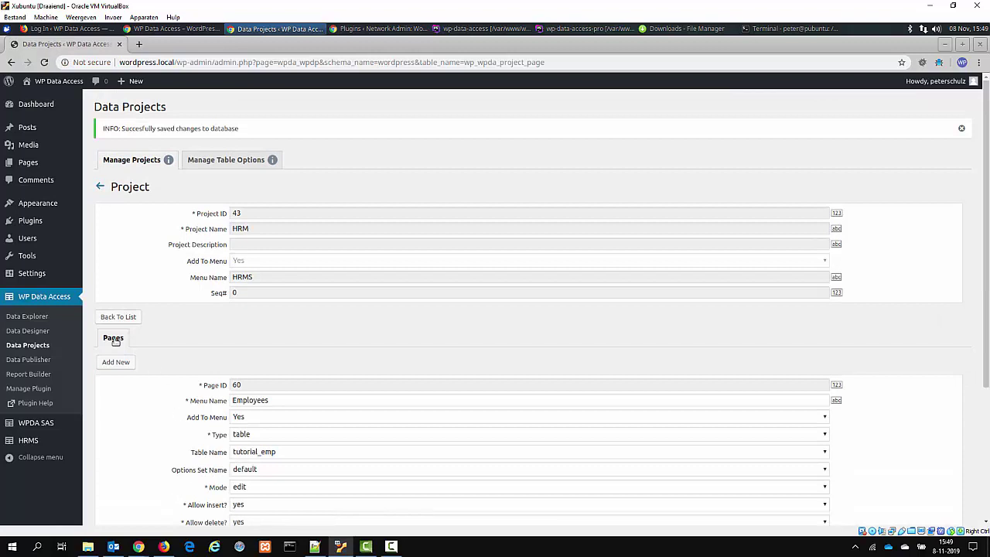
pyautogui.click(114, 339)
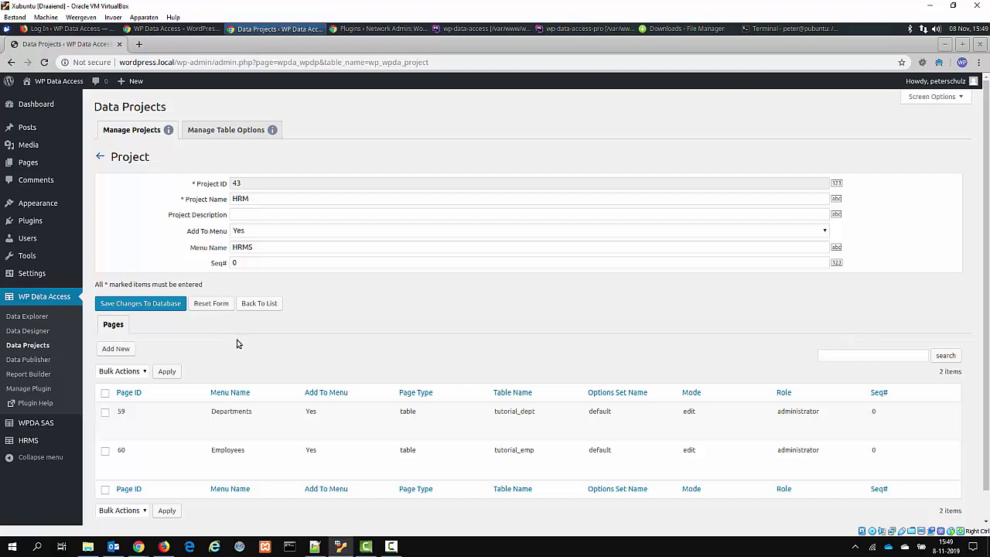
pyautogui.moveTo(252, 418)
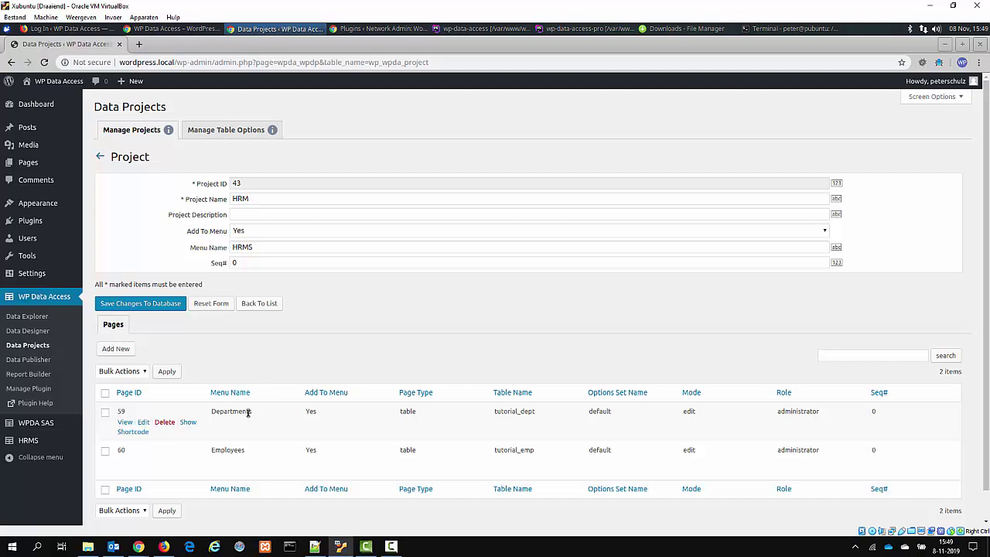
pyautogui.moveTo(261, 457)
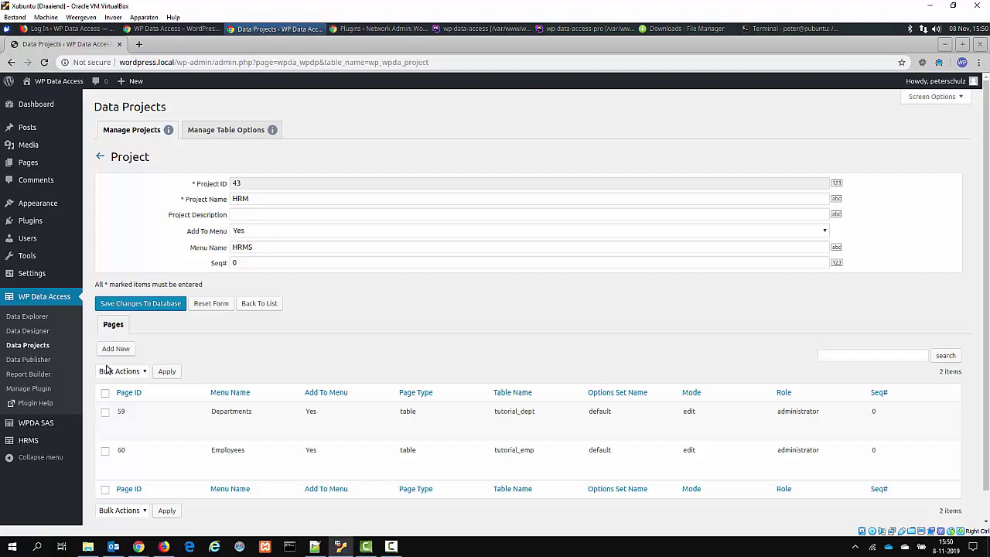
# View the Departments page of the HRMS menu and inspect the edit form of the ACCOUNTING department.
pyautogui.moveTo(25, 445)
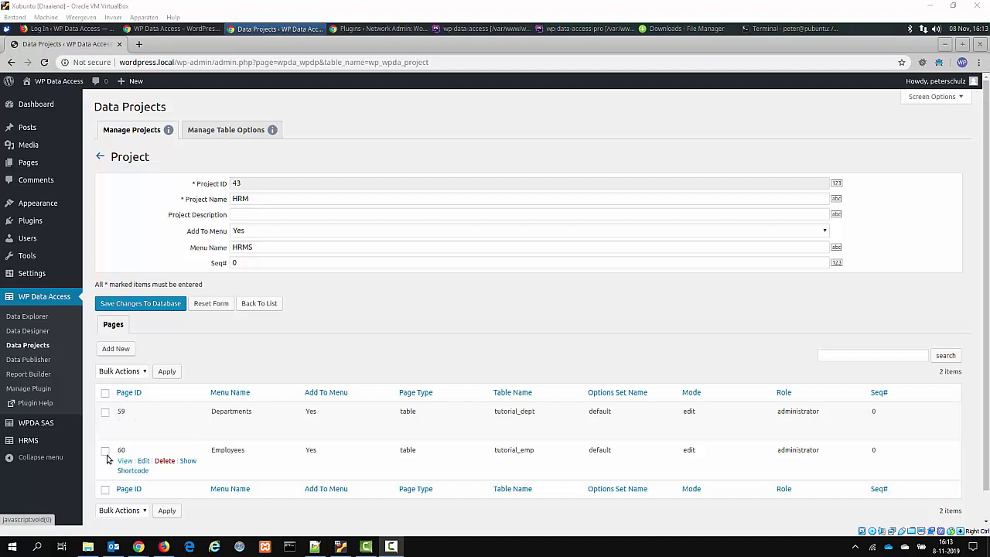
pyautogui.moveTo(33, 441)
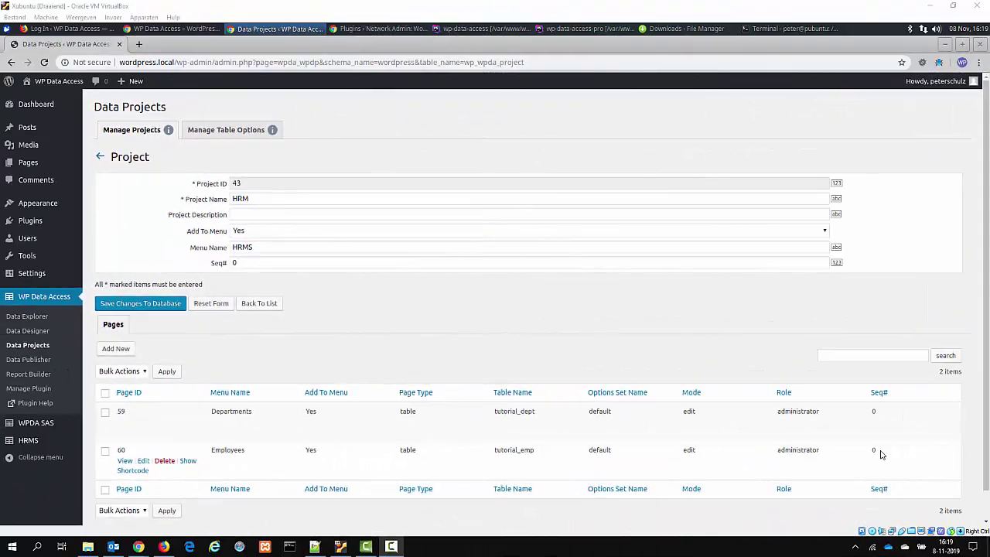
pyautogui.click(28, 442)
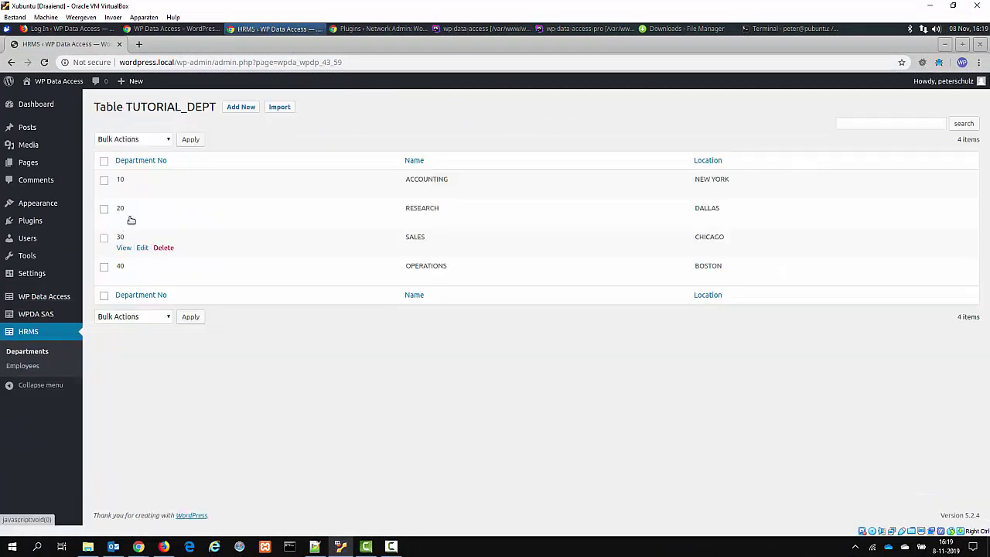
pyautogui.click(143, 190)
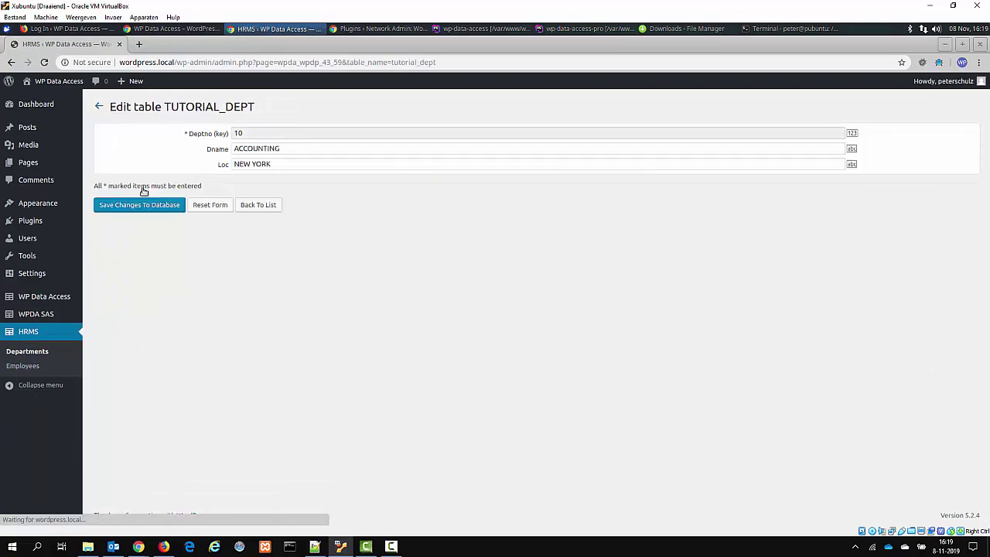
# Inspect the first record's edit form on the HRMS Employees page and return to the employee list.
pyautogui.click(24, 367)
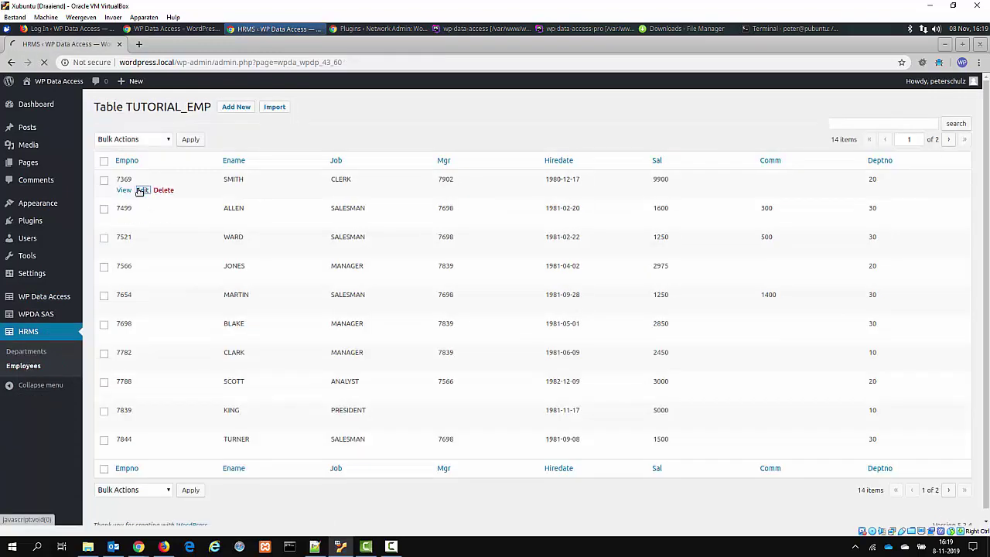
pyautogui.click(140, 191)
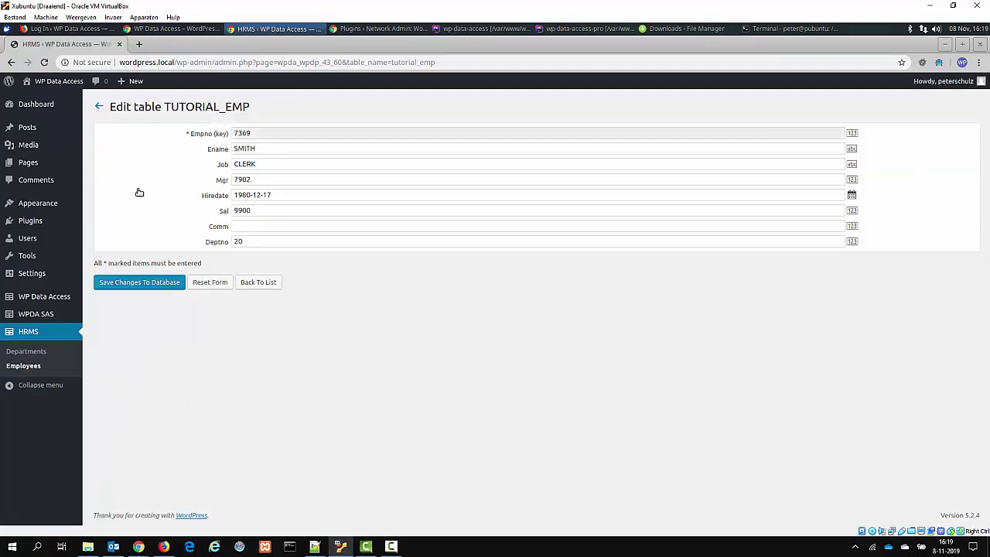
pyautogui.click(99, 107)
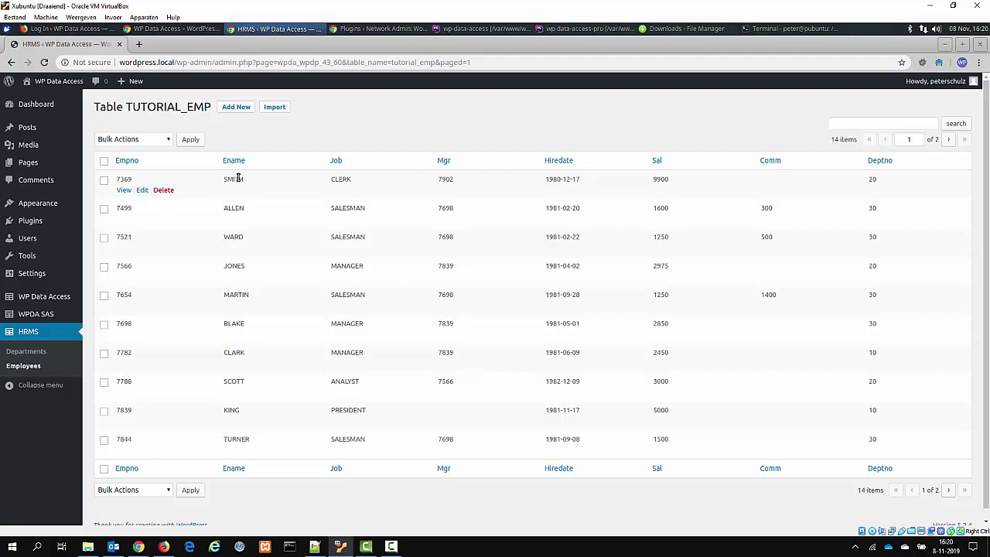
# Reopen the HRM data project for editing and examine the table names used by its Departments and Employees pages.
pyautogui.moveTo(68, 300)
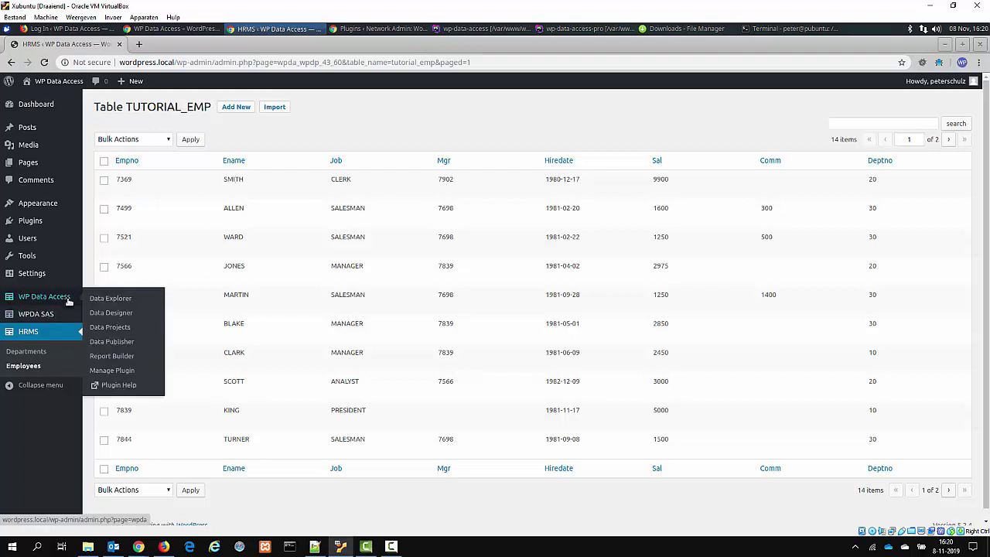
pyautogui.click(116, 328)
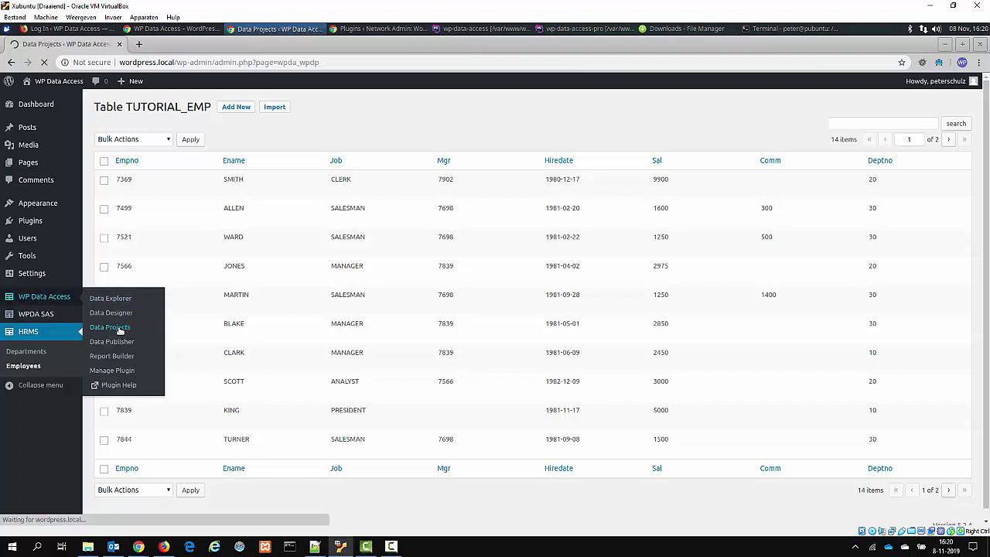
pyautogui.click(145, 348)
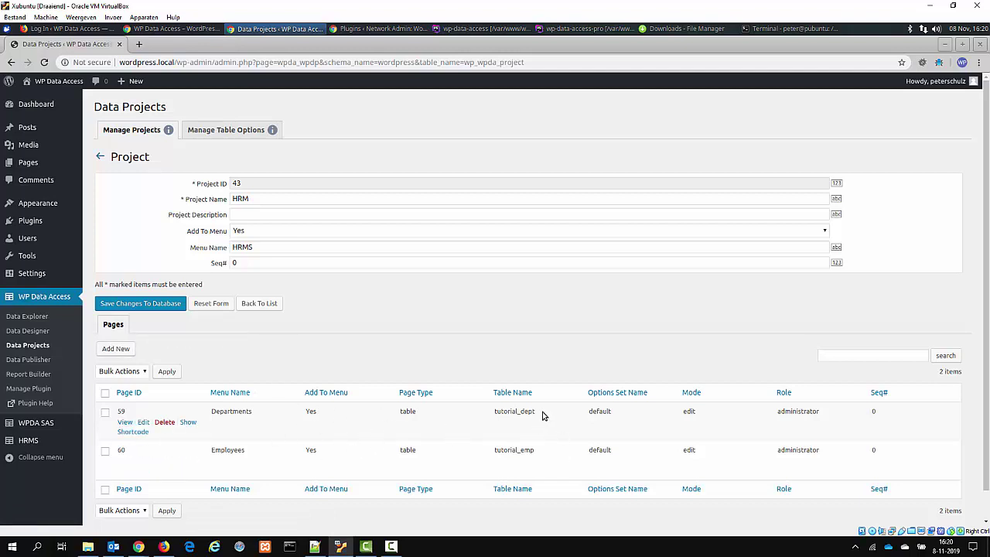
pyautogui.moveTo(543, 417); pyautogui.dragTo(495, 415)
pyautogui.click(538, 454)
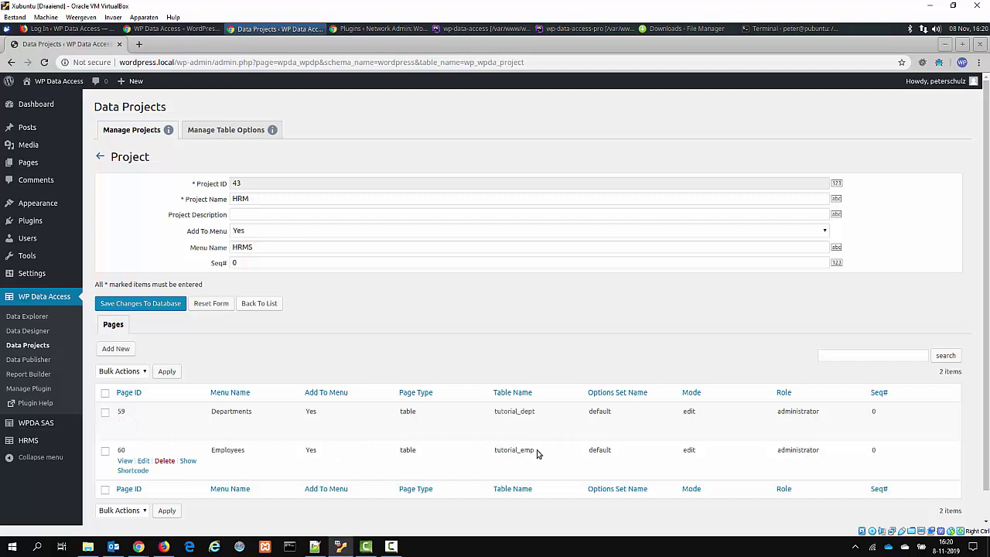
pyautogui.moveTo(537, 454); pyautogui.dragTo(493, 454)
pyautogui.click(545, 345)
# Add the tutorial_dept table to the table options repository in Data Projects.
pyautogui.click(237, 132)
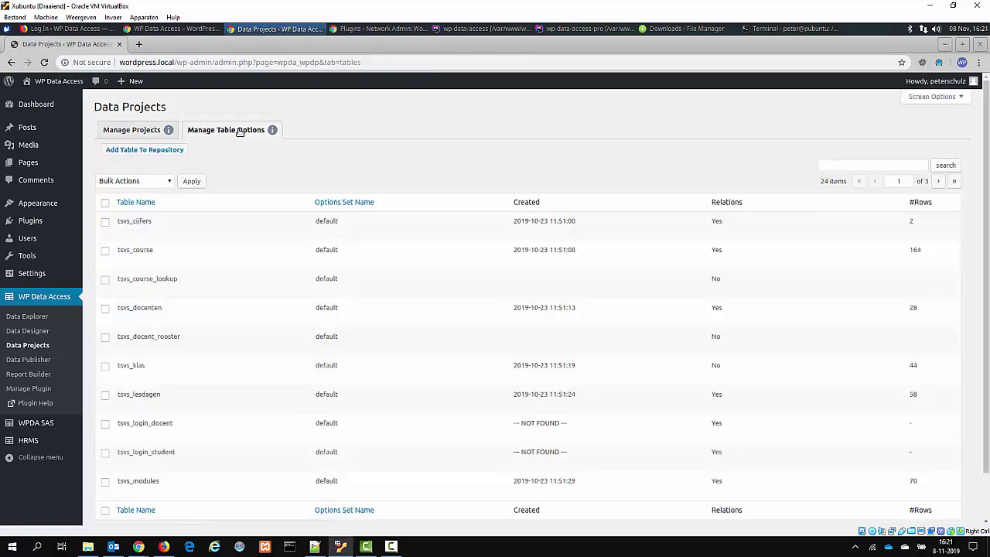
pyautogui.click(152, 151)
pyautogui.click(151, 152)
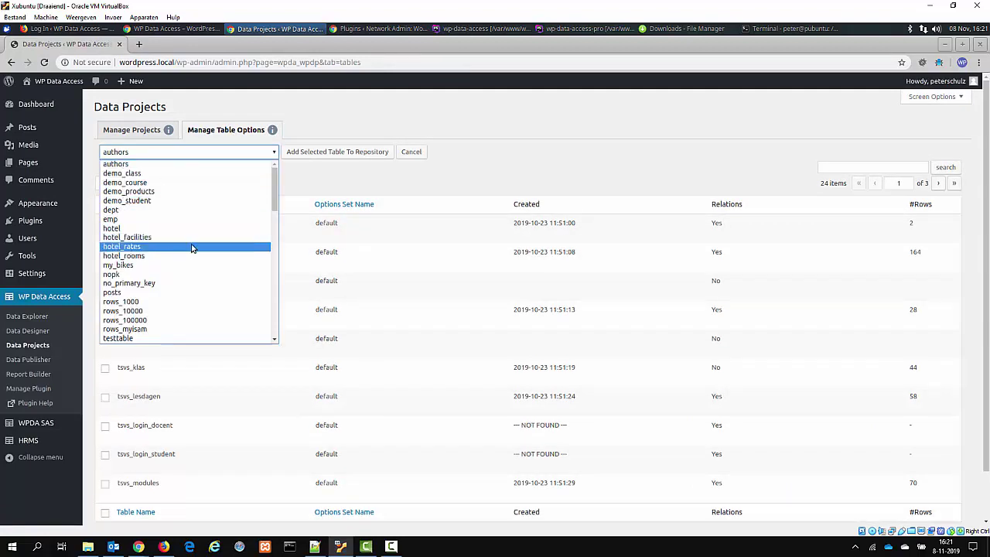
pyautogui.scroll(-5, 194, 247)
pyautogui.scroll(-5, 195, 246)
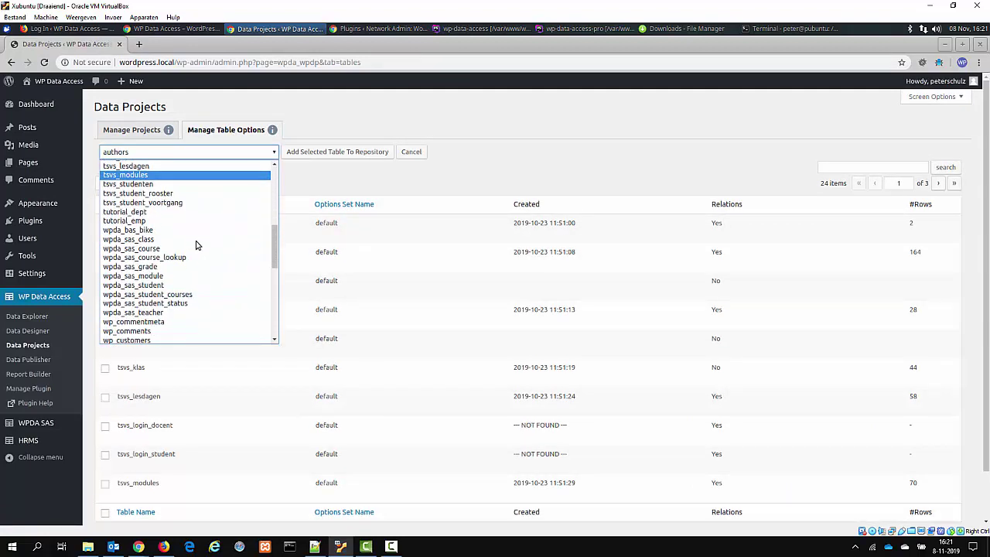
pyautogui.click(147, 212)
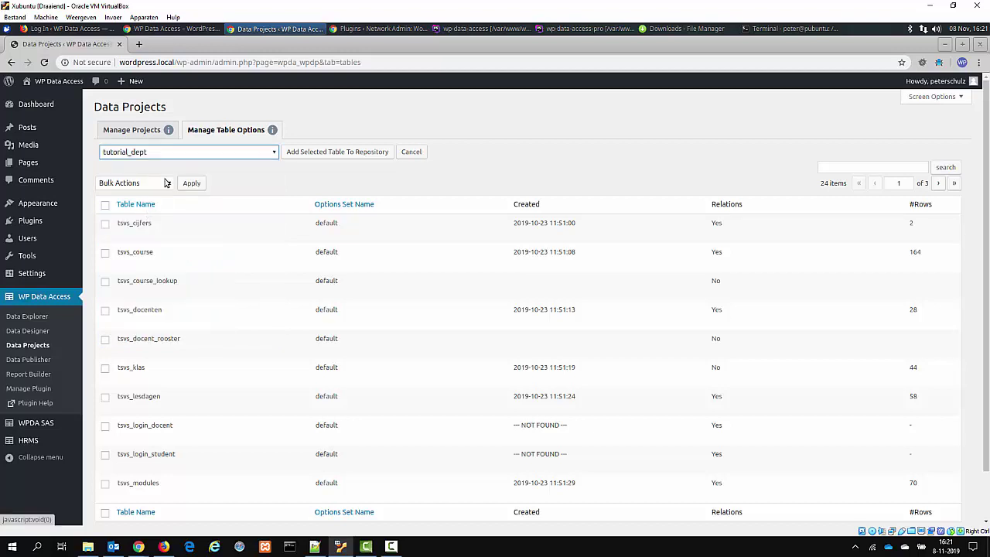
pyautogui.click(320, 154)
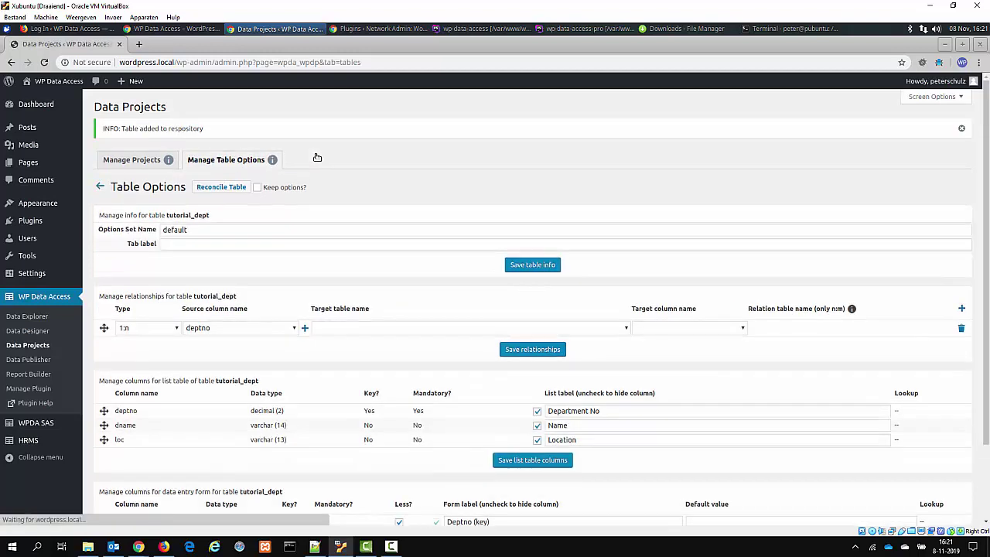
# Return to the table options list and add the tutorial_emp table to the repository.
pyautogui.click(248, 162)
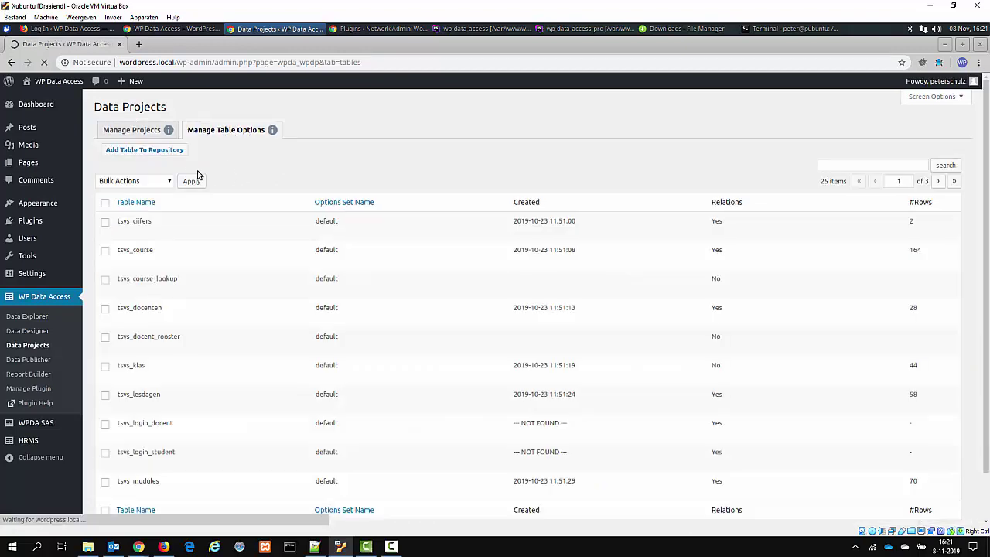
pyautogui.click(161, 151)
pyautogui.click(158, 157)
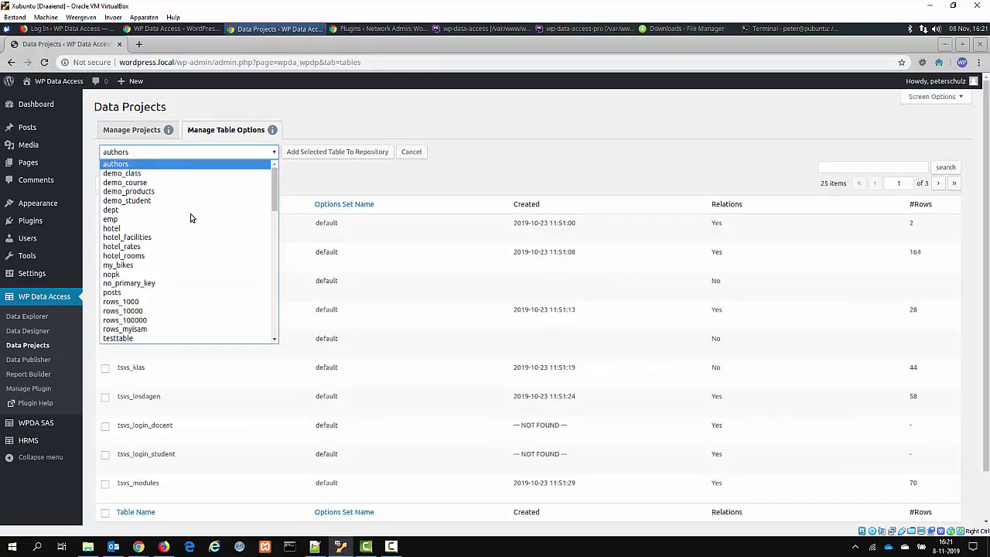
pyautogui.scroll(-5, 198, 219)
pyautogui.scroll(-2, 203, 221)
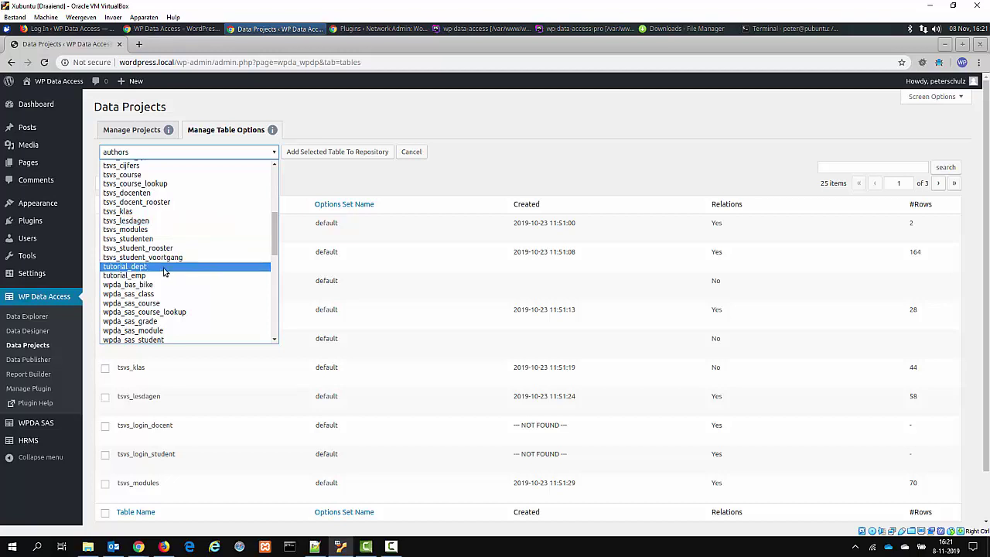
pyautogui.click(201, 272)
pyautogui.click(316, 152)
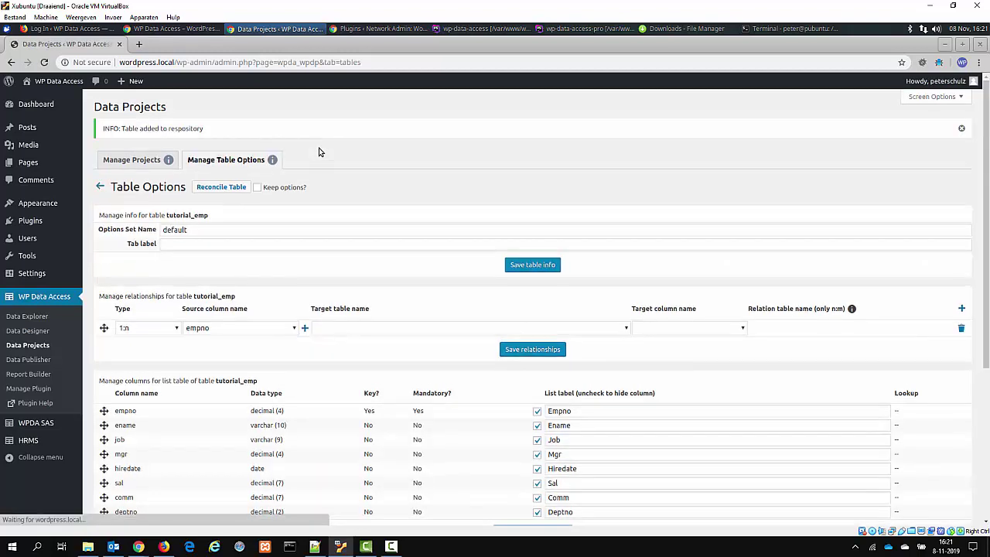
# Search the table options list for "tutorial" and open the options of tutorial_emp for editing.
pyautogui.click(251, 161)
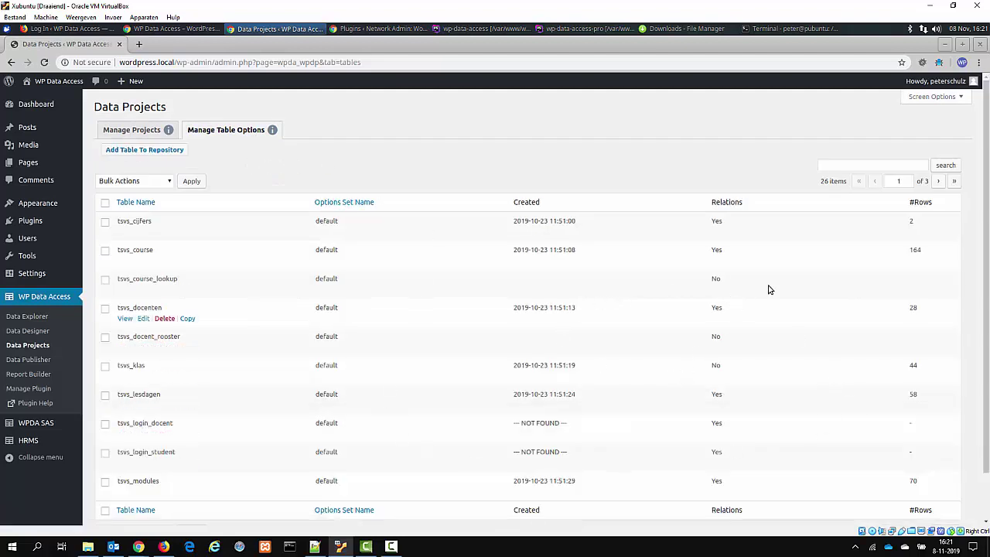
pyautogui.click(844, 166)
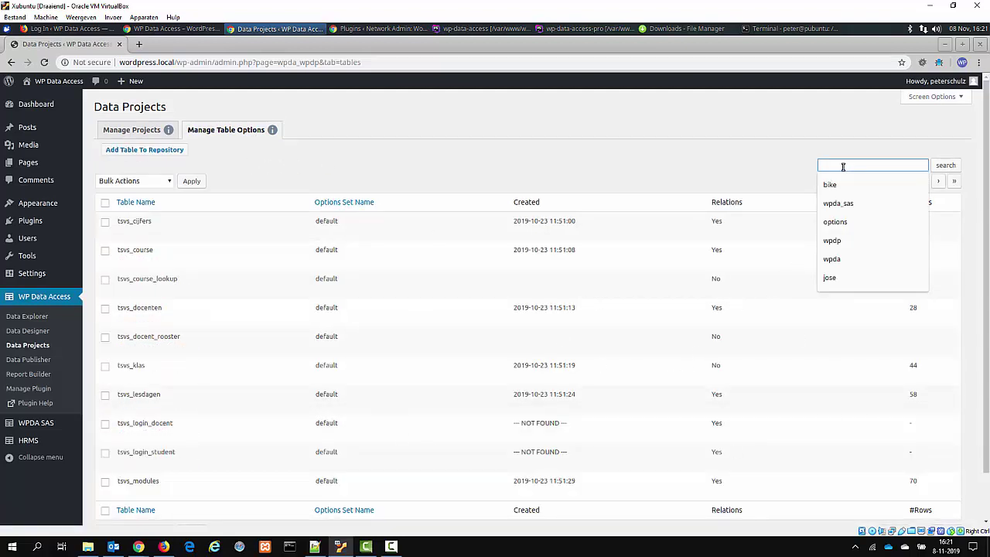
pyautogui.write('tutorial')
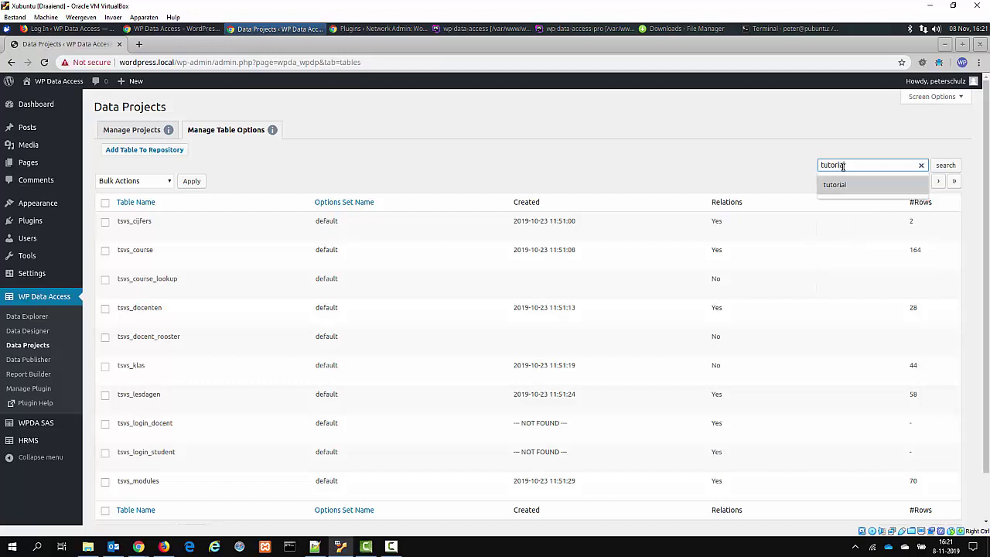
pyautogui.press('Return')
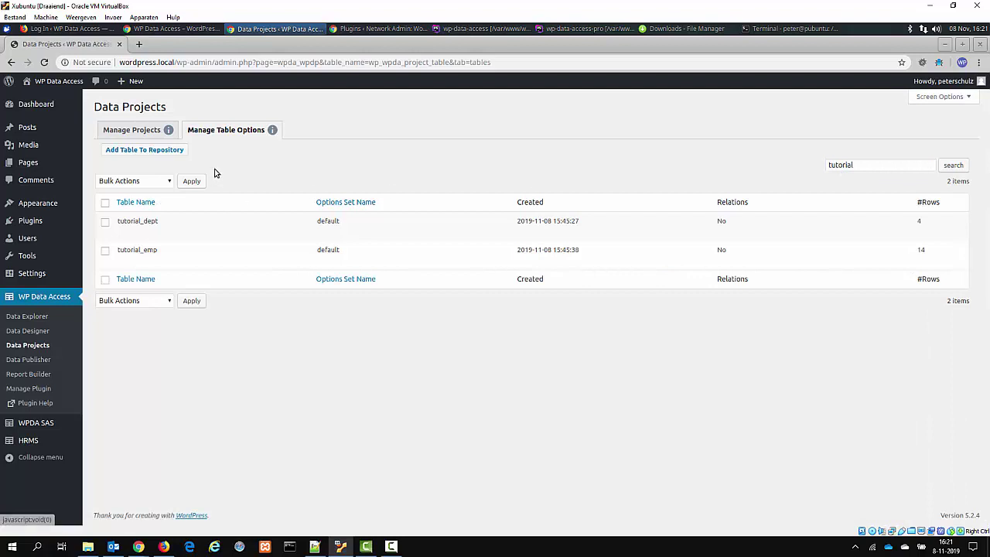
pyautogui.moveTo(163, 262)
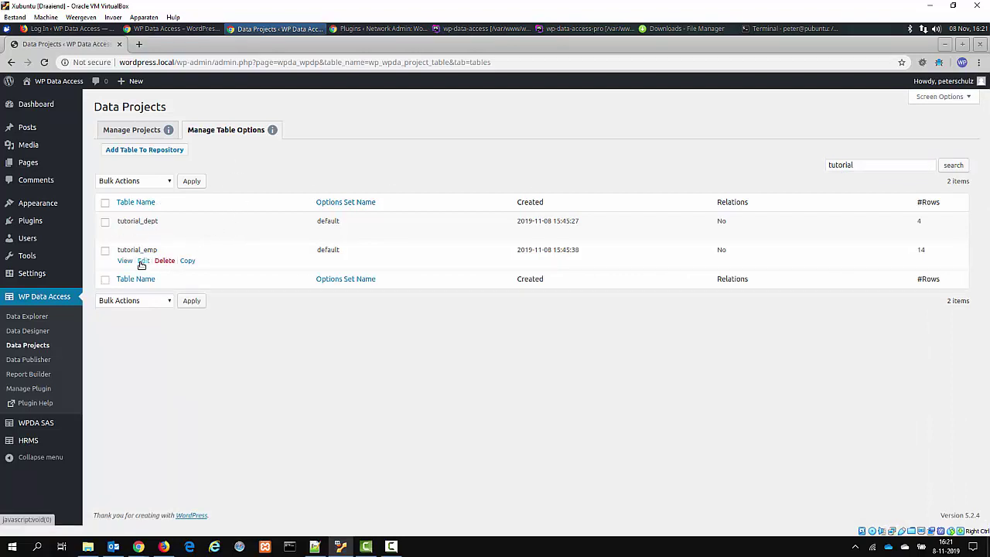
pyautogui.click(143, 261)
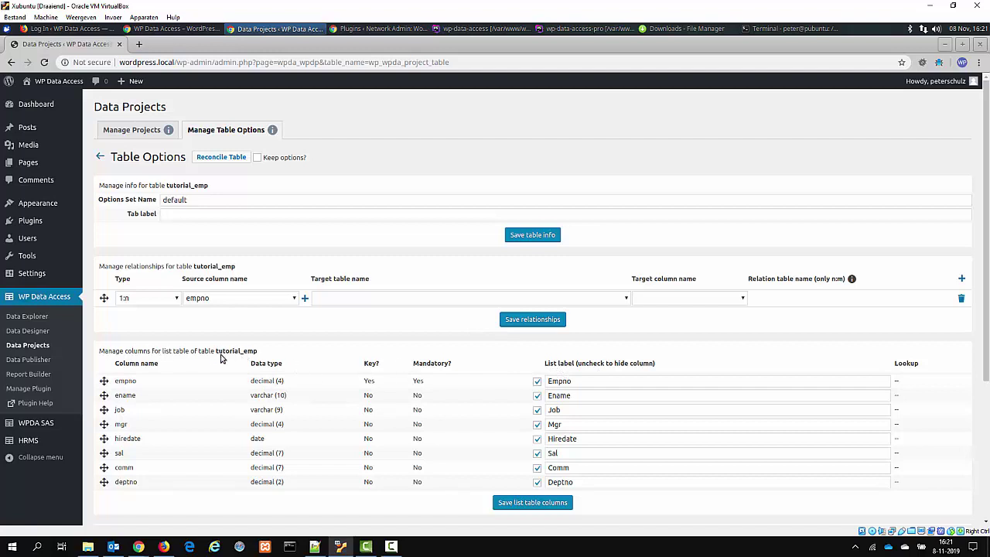
# Set the list label of the empno column to Employee# and save the list table columns of tutorial_emp.
pyautogui.click(588, 382)
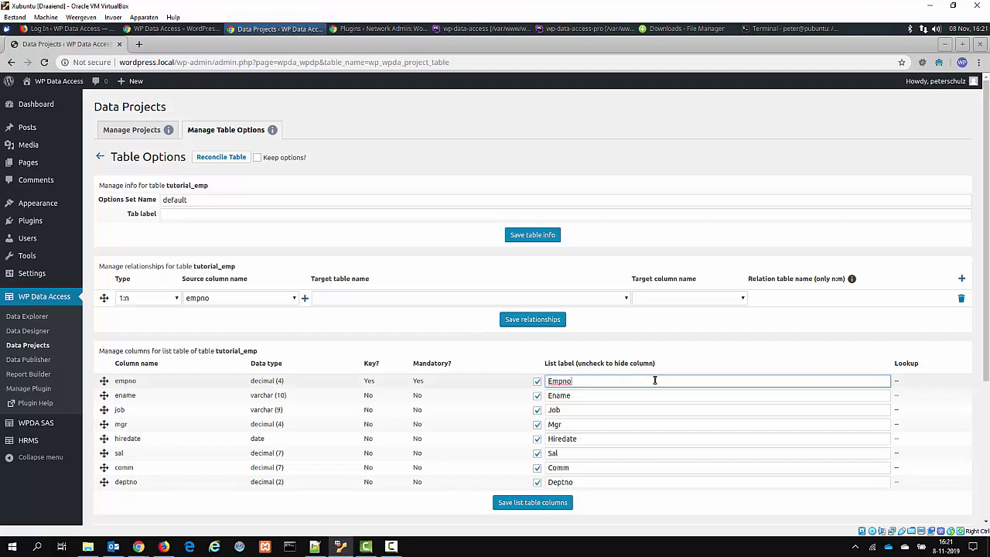
pyautogui.press('BackSpace')
pyautogui.press('BackSpace')
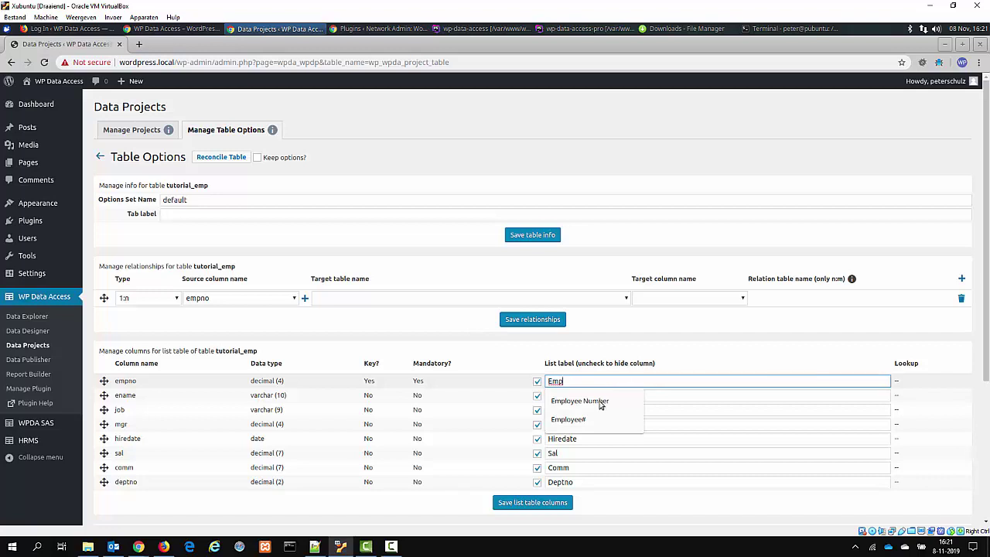
pyautogui.click(584, 420)
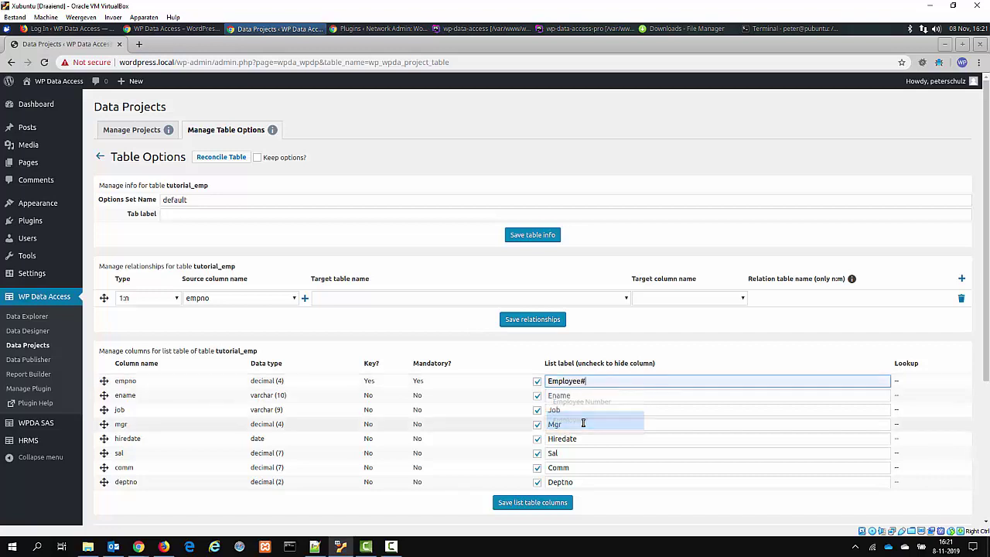
pyautogui.click(542, 502)
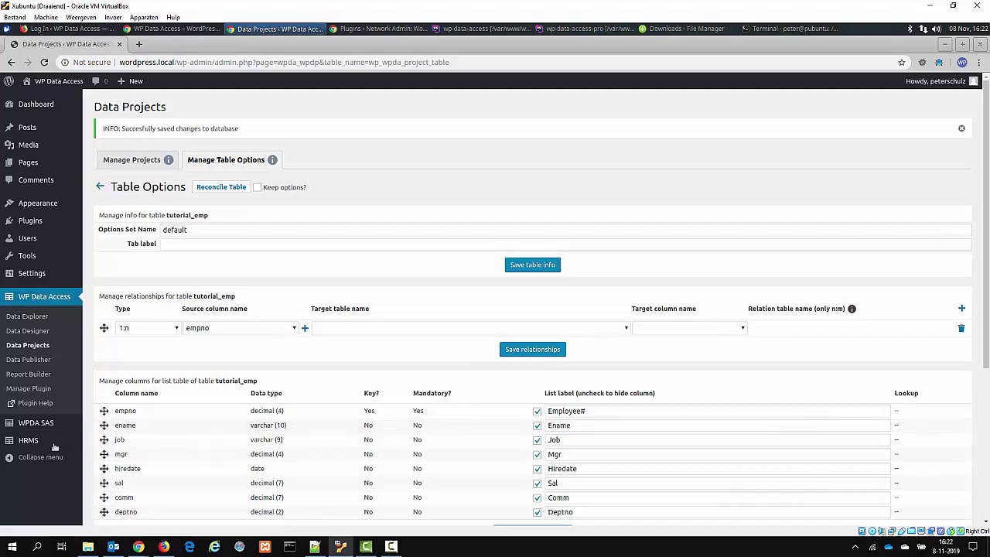
# Open the HRMS Employees page in a new browser tab and check the empno column label in the list.
pyautogui.moveTo(34, 443)
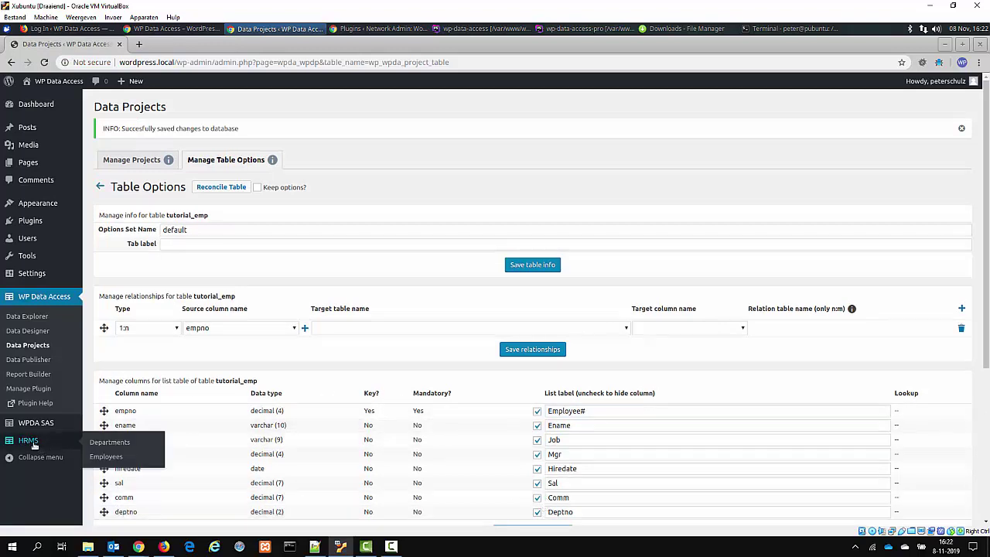
pyautogui.rightClick(106, 457)
pyautogui.click(144, 373)
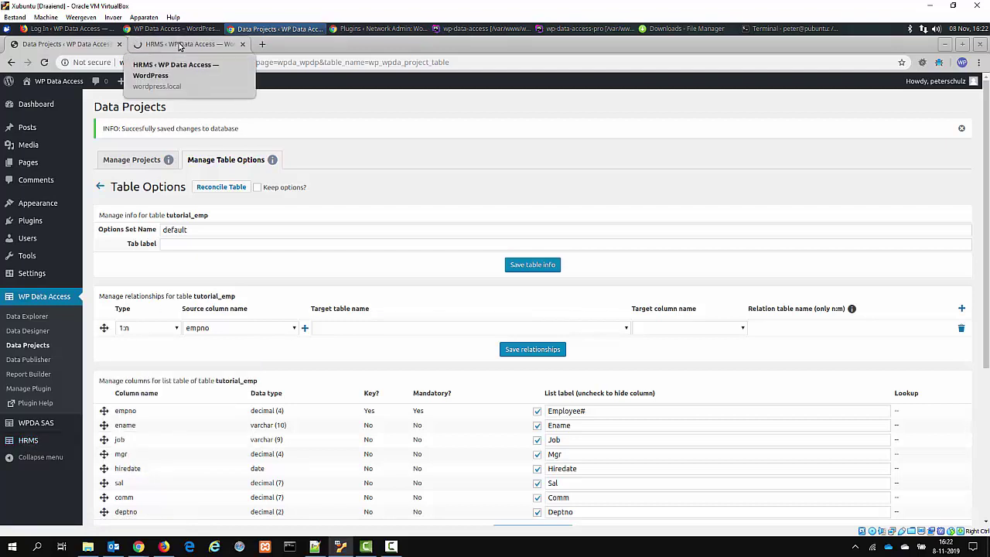
pyautogui.click(179, 45)
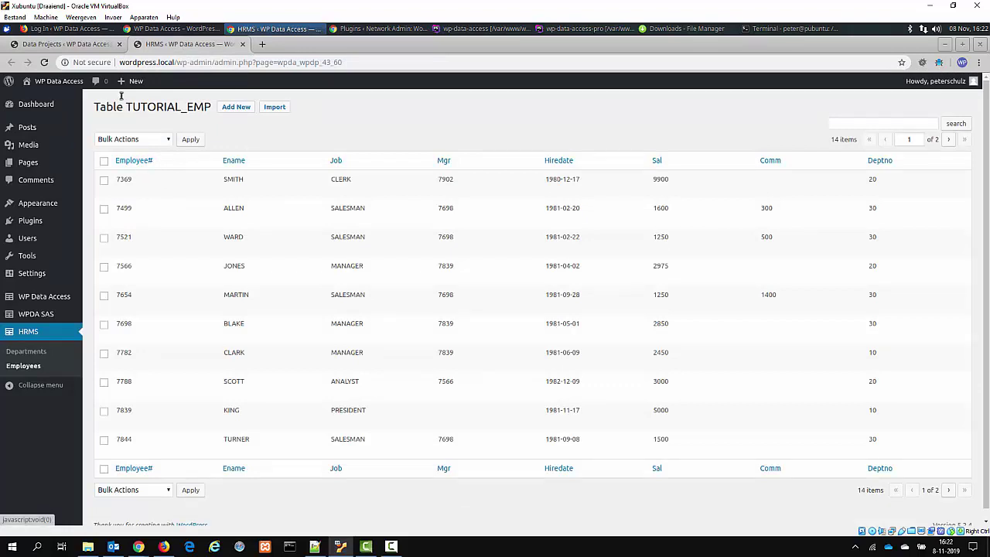
pyautogui.click(94, 47)
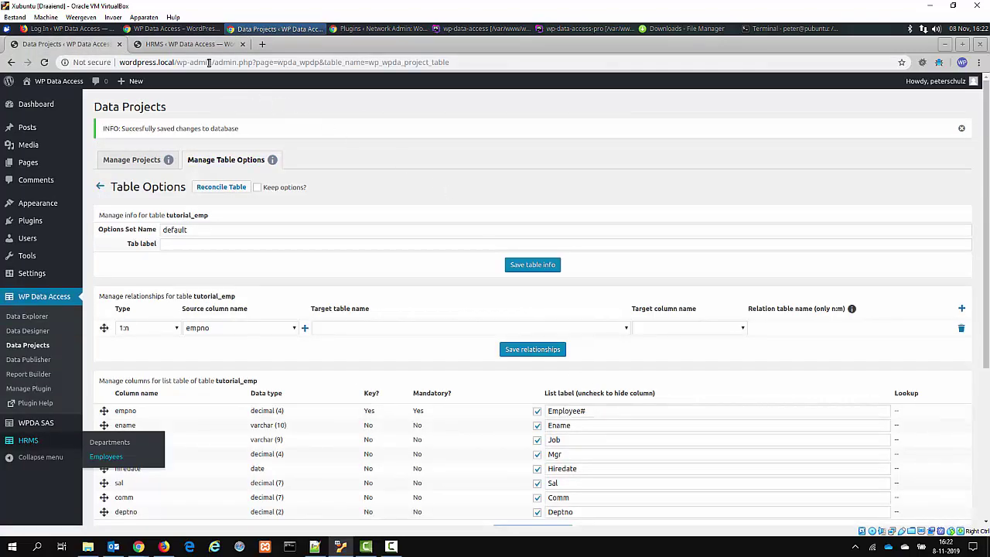
pyautogui.click(186, 44)
pyautogui.moveTo(154, 190)
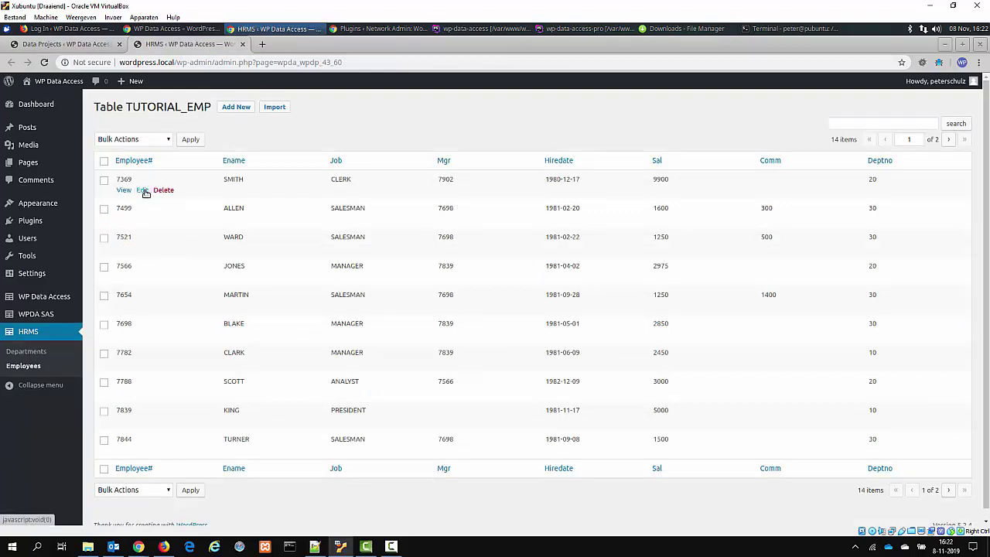
# Check the empno label in the first employee's edit form and return to the tutorial_emp table options.
pyautogui.click(143, 190)
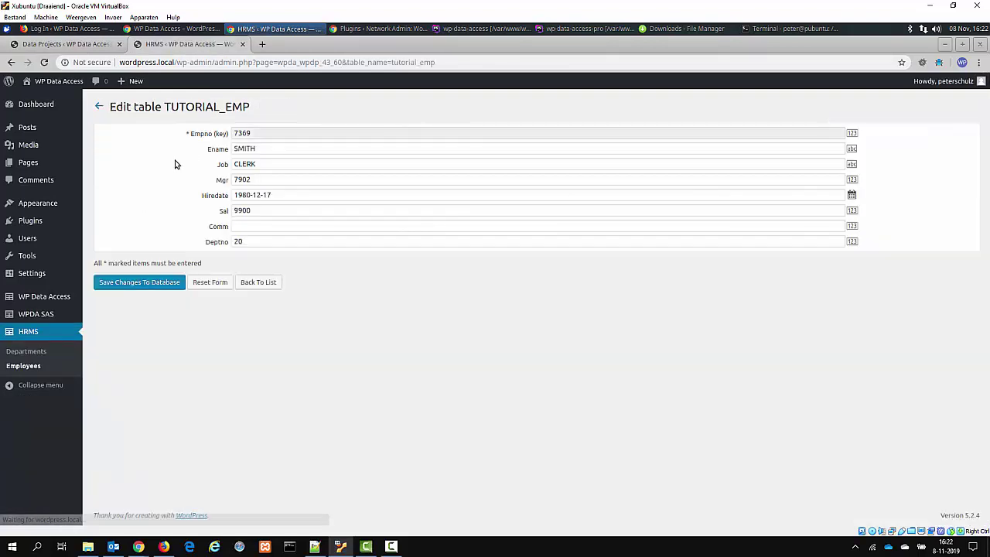
pyautogui.moveTo(194, 139); pyautogui.dragTo(212, 140)
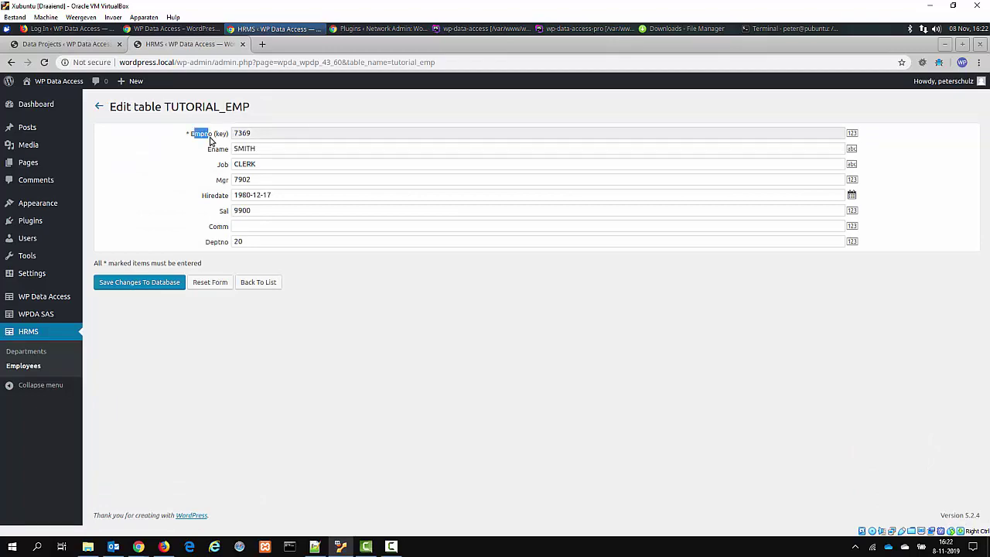
pyautogui.click(90, 47)
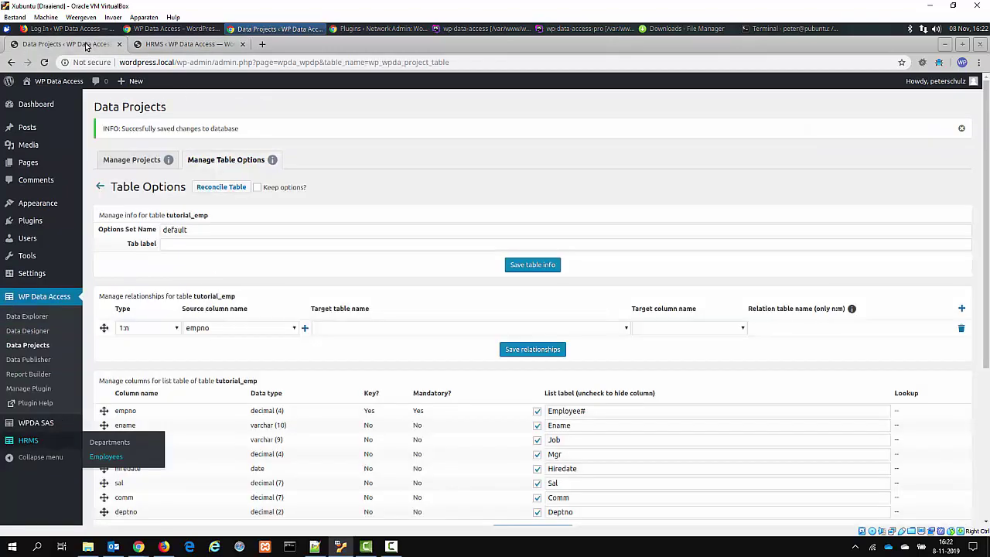
# Copy the empno list label Employee# to its form label and save the data entry form columns of tutorial_emp.
pyautogui.scroll(-3, 988, 243)
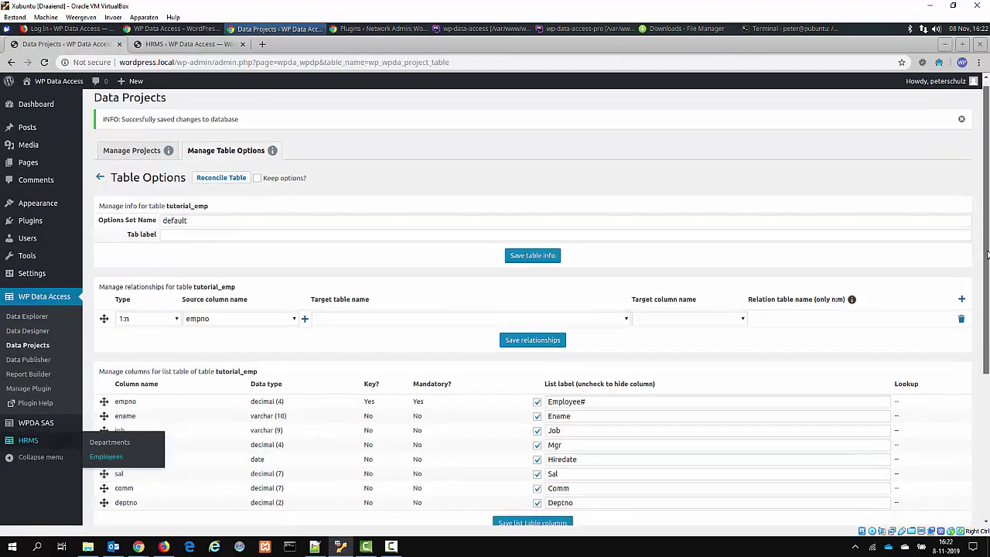
pyautogui.scroll(-3, 988, 310)
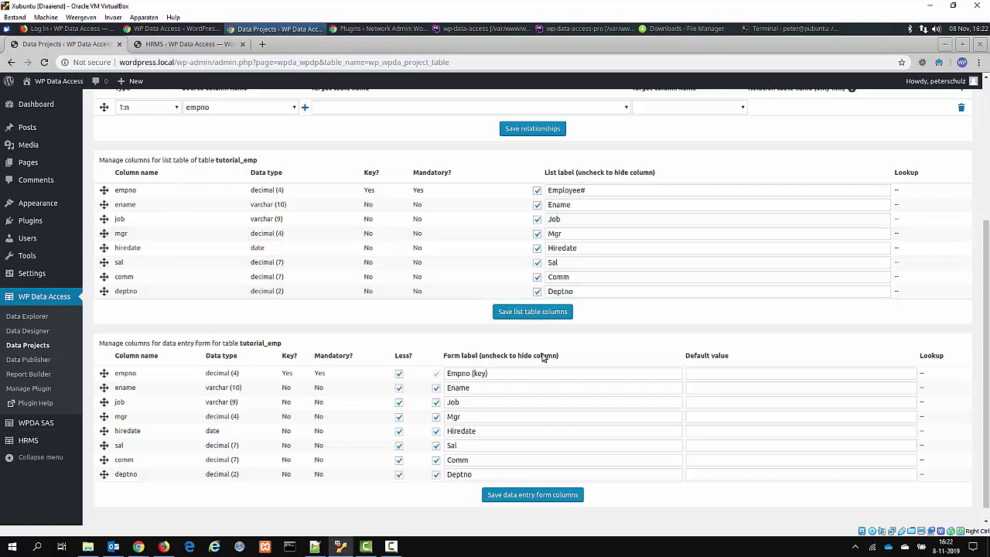
pyautogui.moveTo(603, 188); pyautogui.dragTo(531, 192)
pyautogui.hotkey('ctrl', 'c')
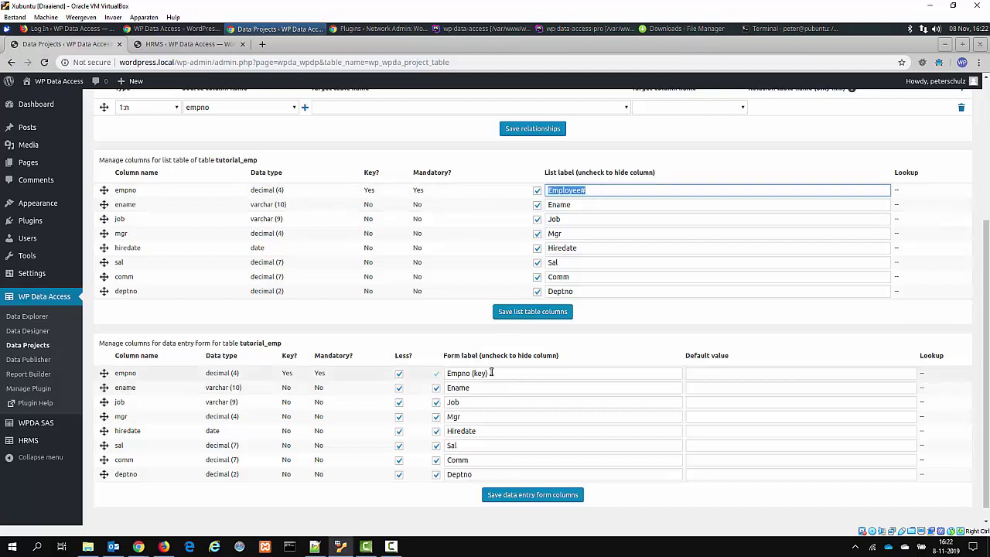
pyautogui.moveTo(490, 373); pyautogui.dragTo(443, 374)
pyautogui.hotkey('ctrl', 'v')
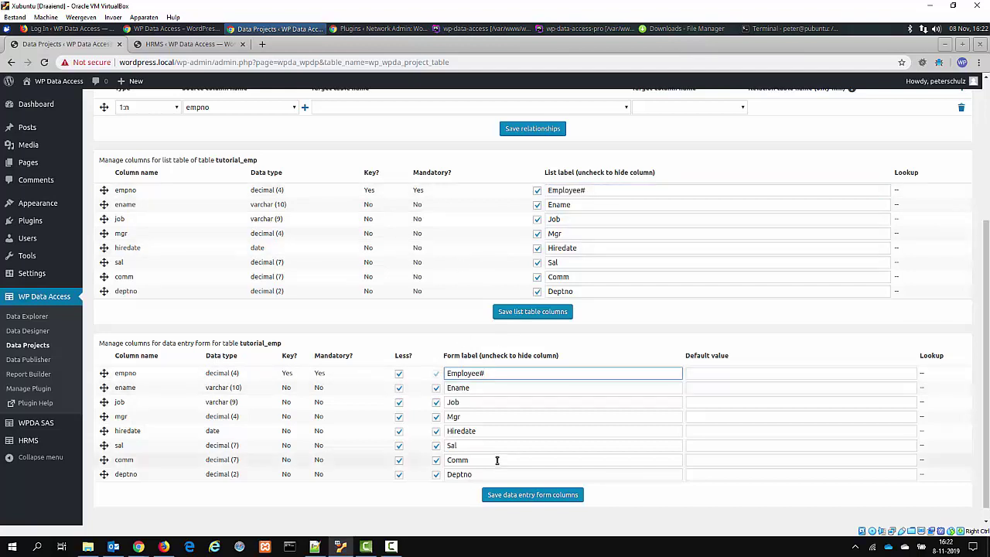
pyautogui.click(558, 497)
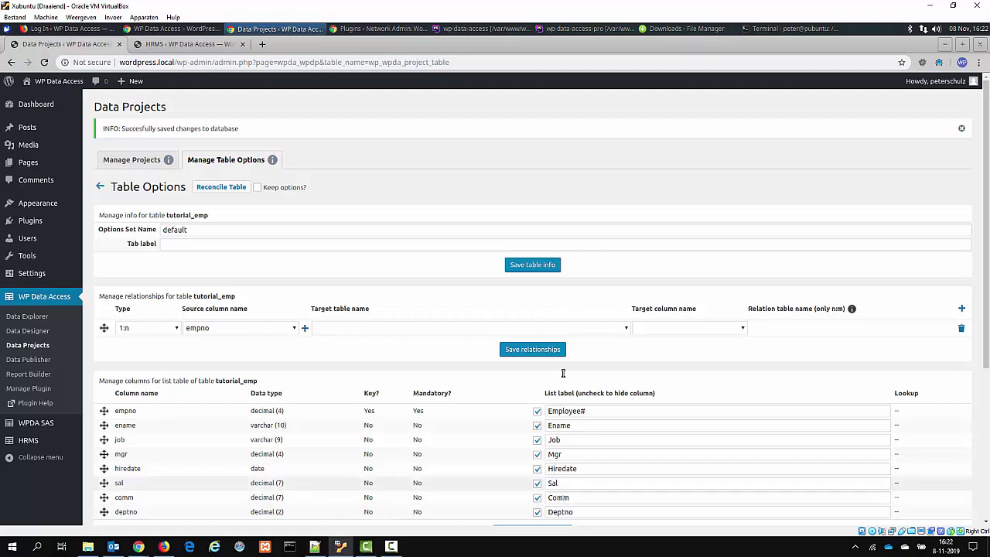
# Reopen the first employee's edit form on the Employees page to check the empno label, and return to the list.
pyautogui.click(188, 44)
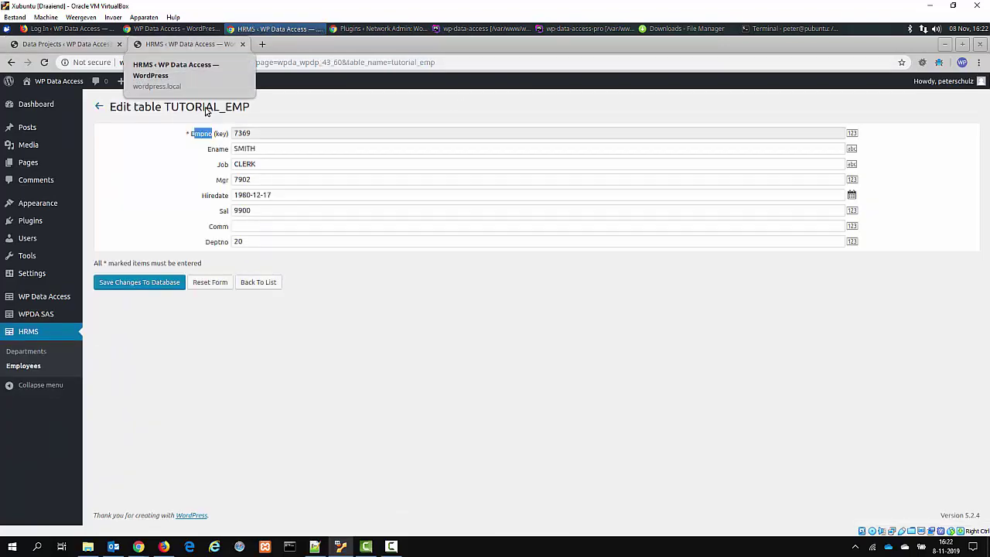
pyautogui.click(261, 283)
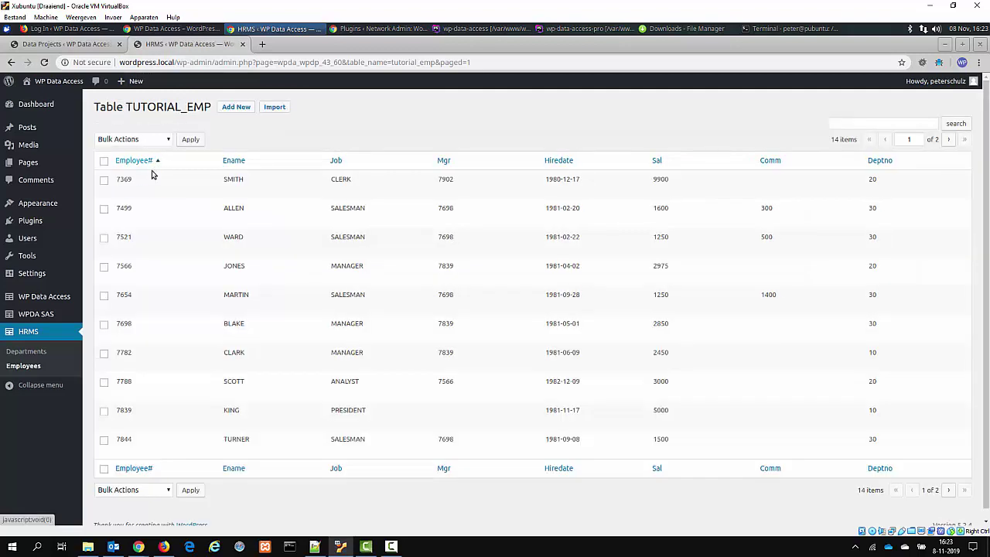
pyautogui.click(143, 191)
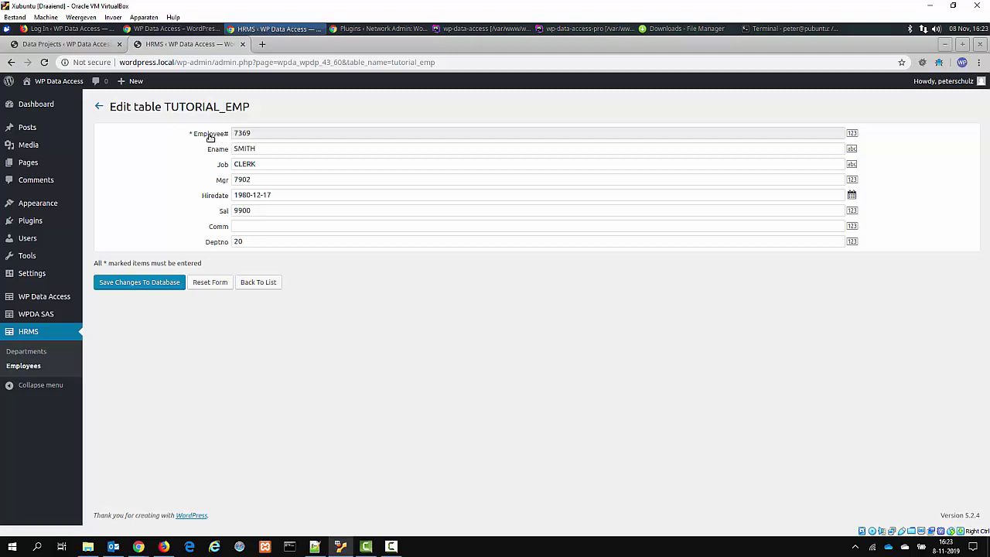
pyautogui.click(271, 286)
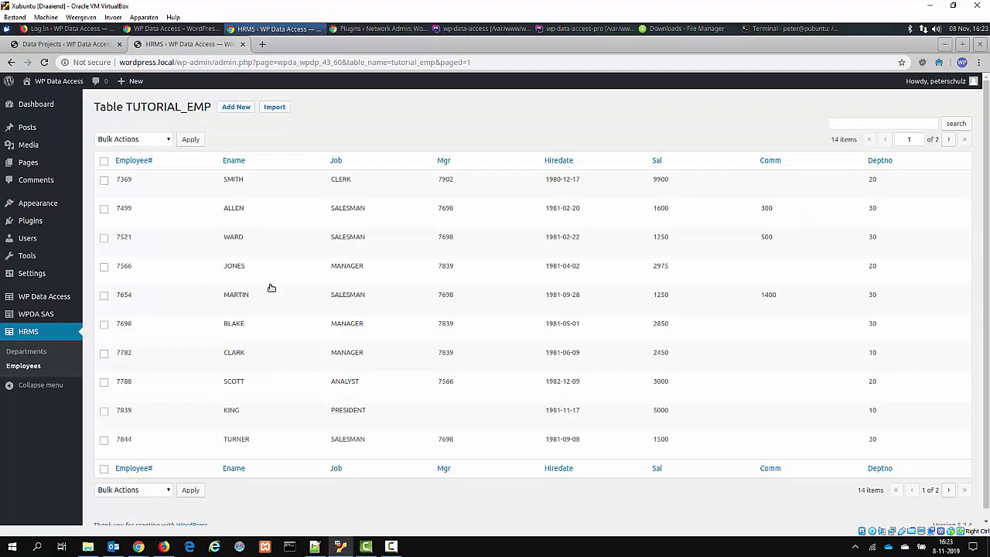
pyautogui.moveTo(278, 288)
# Hide the mgr column in the tutorial_emp list table, save the list table columns and reload the Employees page.
pyautogui.click(85, 44)
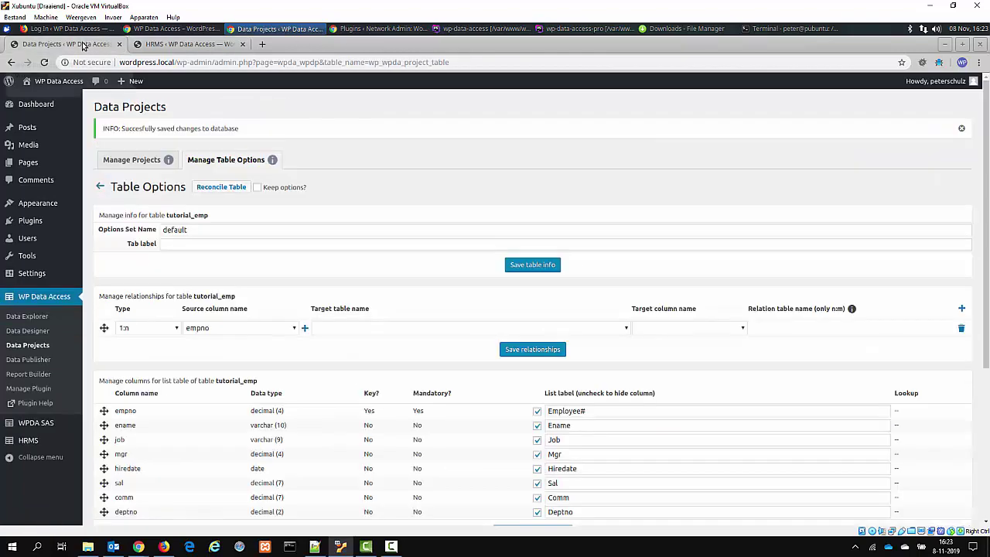
pyautogui.scroll(-2, 639, 229)
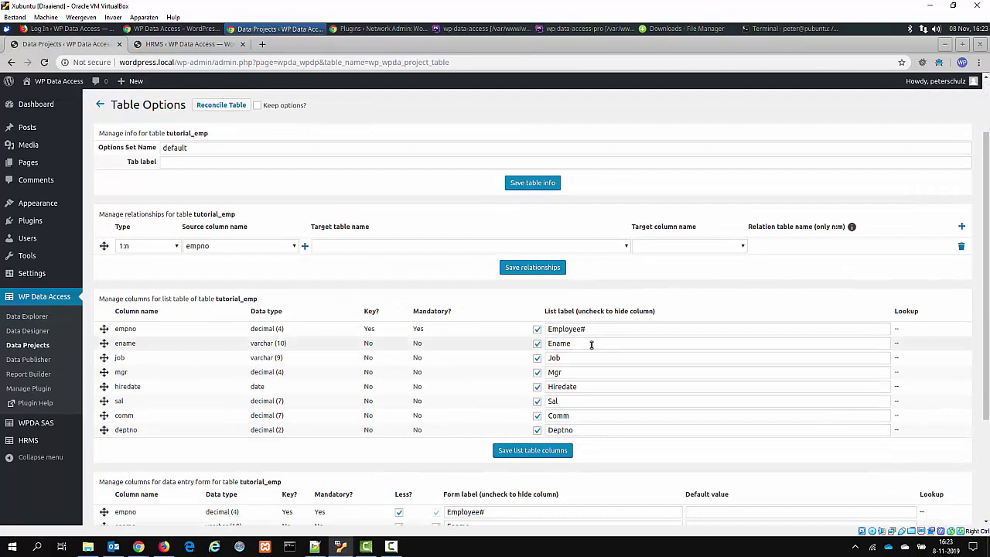
pyautogui.click(538, 373)
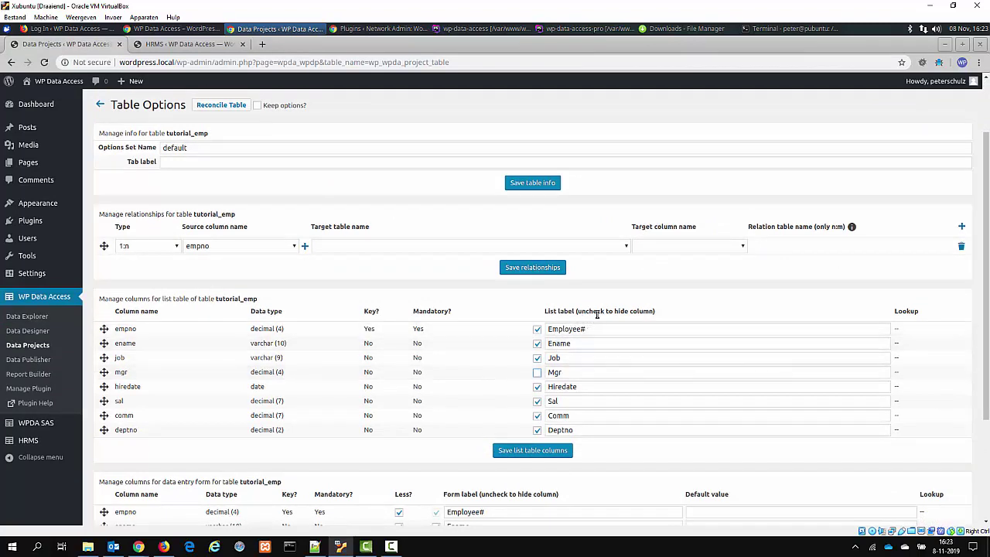
pyautogui.click(560, 452)
pyautogui.click(175, 44)
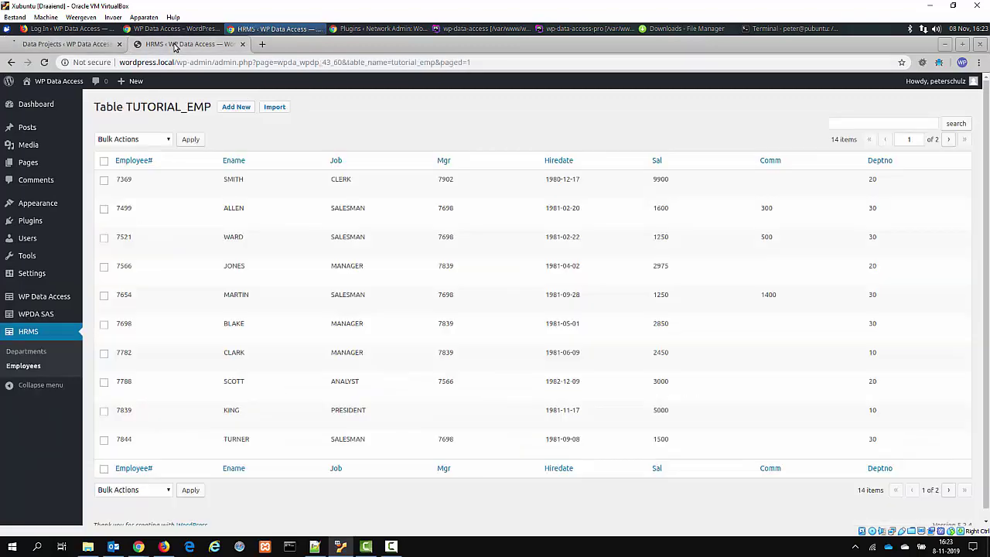
pyautogui.press('F5')
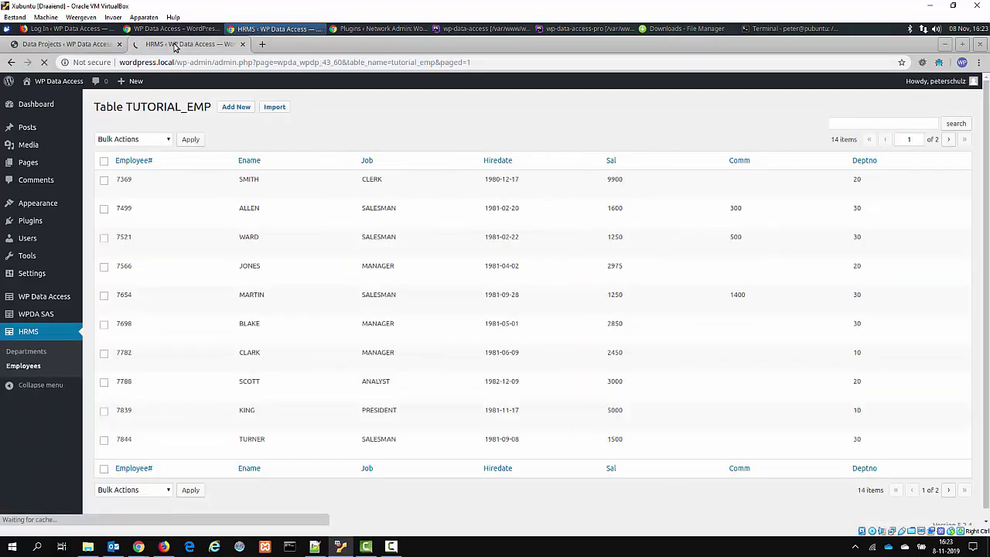
# Hide the hiredate column in the tutorial_emp list table, save the list table columns and refresh the Employees list.
pyautogui.click(81, 44)
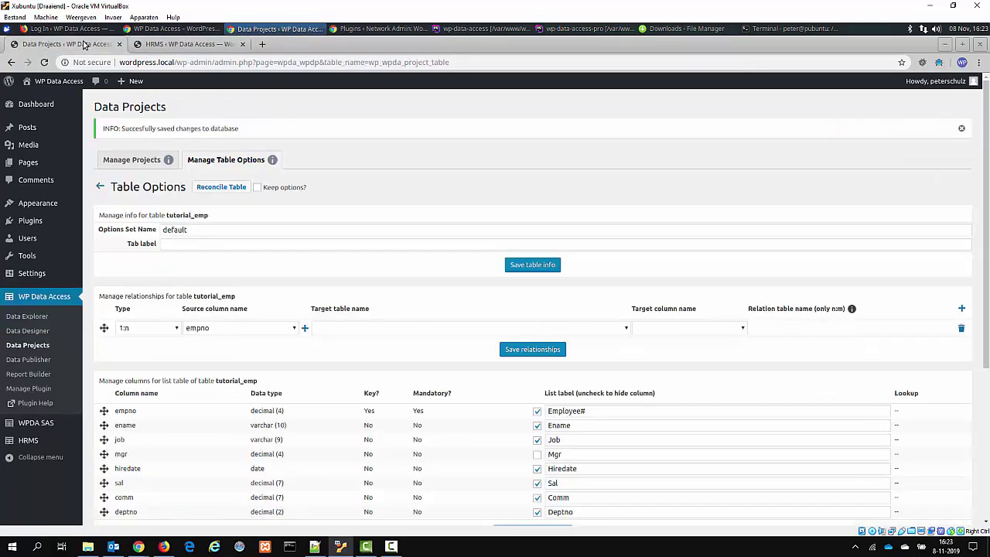
pyautogui.click(537, 469)
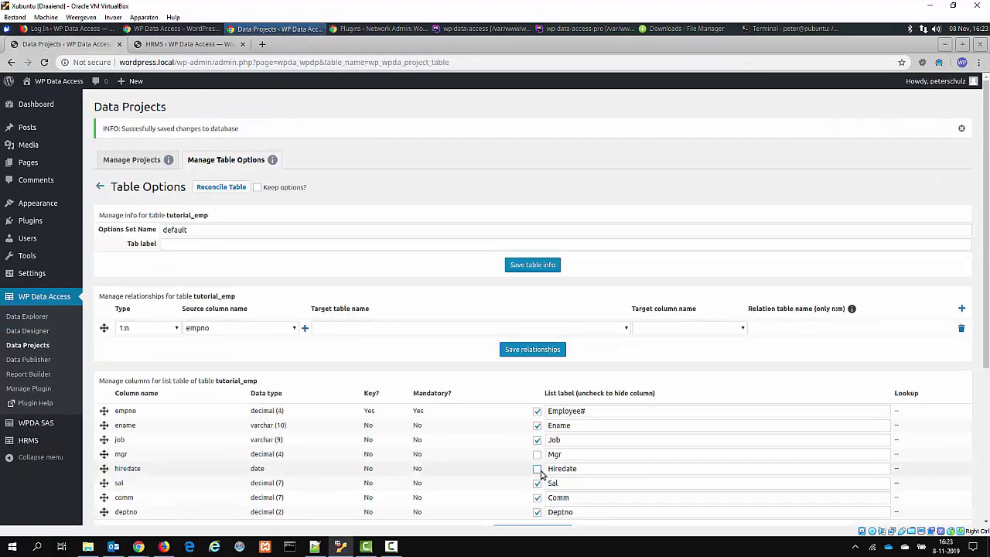
pyautogui.scroll(-1, 548, 472)
pyautogui.scroll(-1, 549, 472)
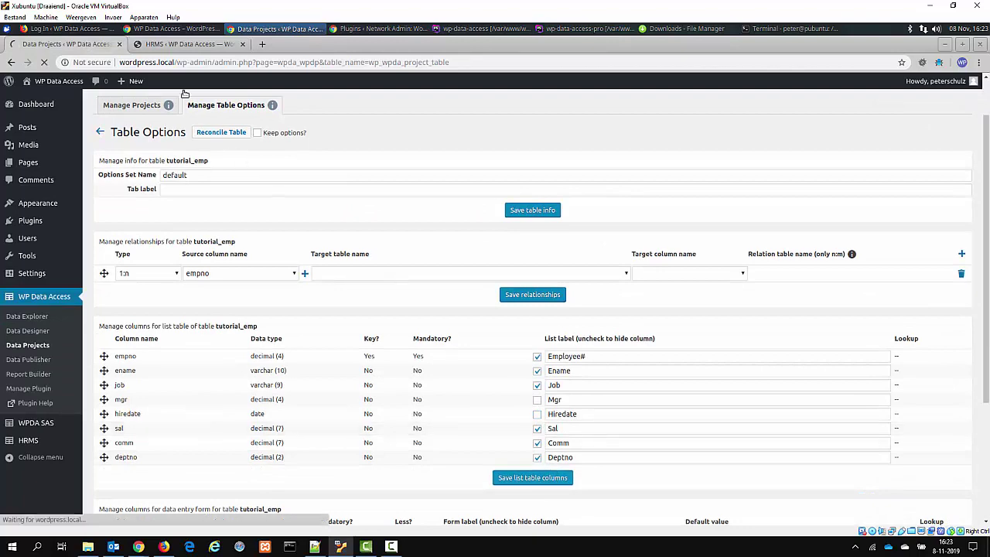
pyautogui.click(172, 46)
pyautogui.press('F5')
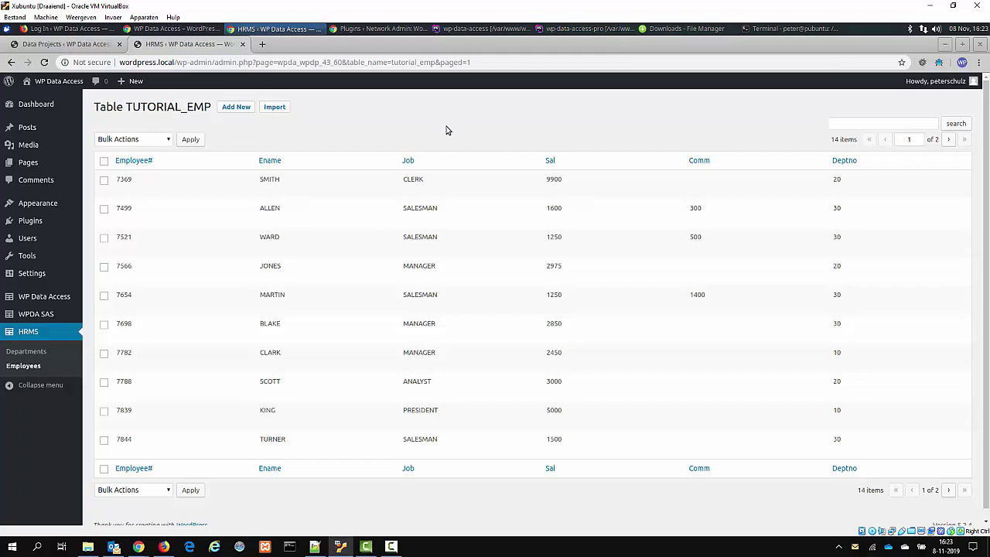
pyautogui.moveTo(408, 174)
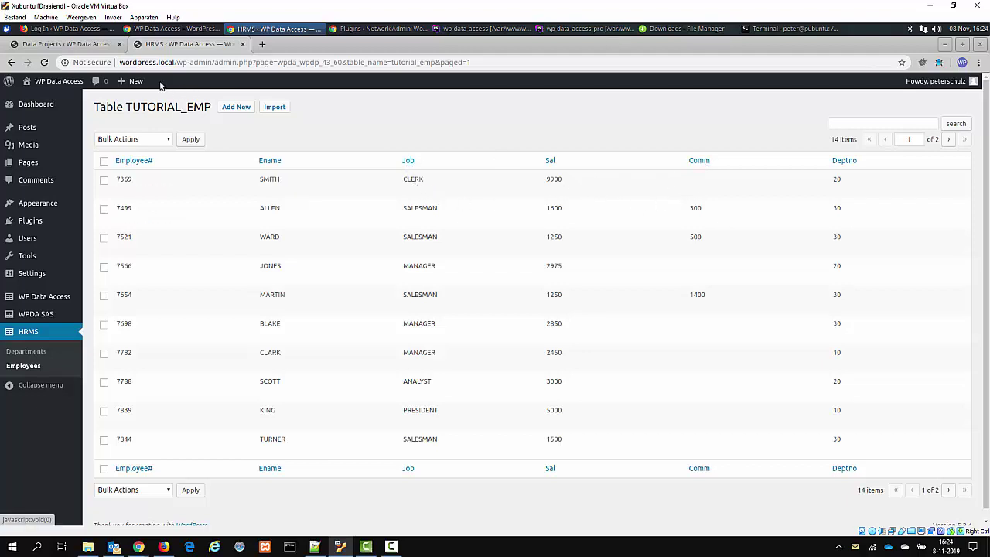
# Move the sal column below comm in the tutorial_emp list table, save the column order and reload the Employees page.
pyautogui.click(77, 44)
pyautogui.scroll(-3, 361, 154)
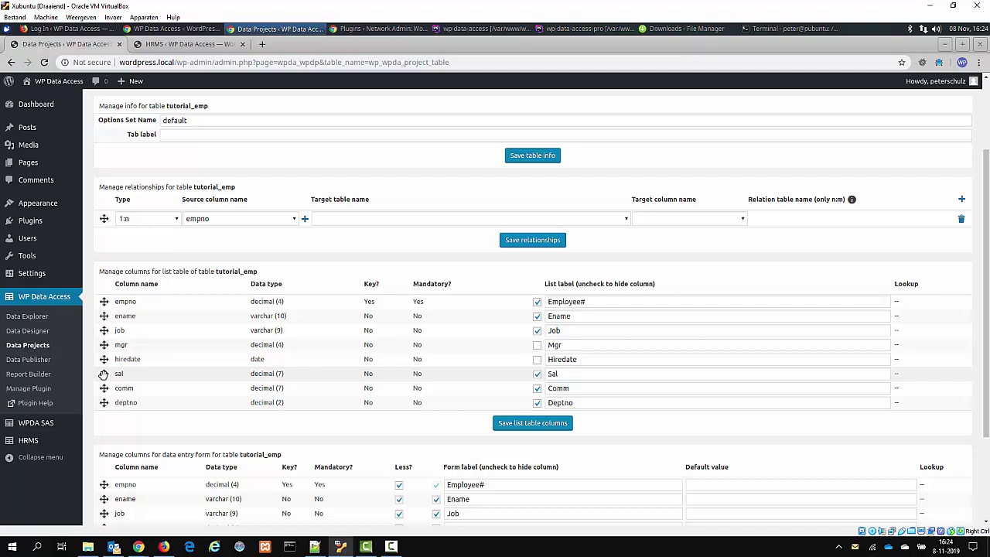
pyautogui.moveTo(103, 374); pyautogui.dragTo(103, 389)
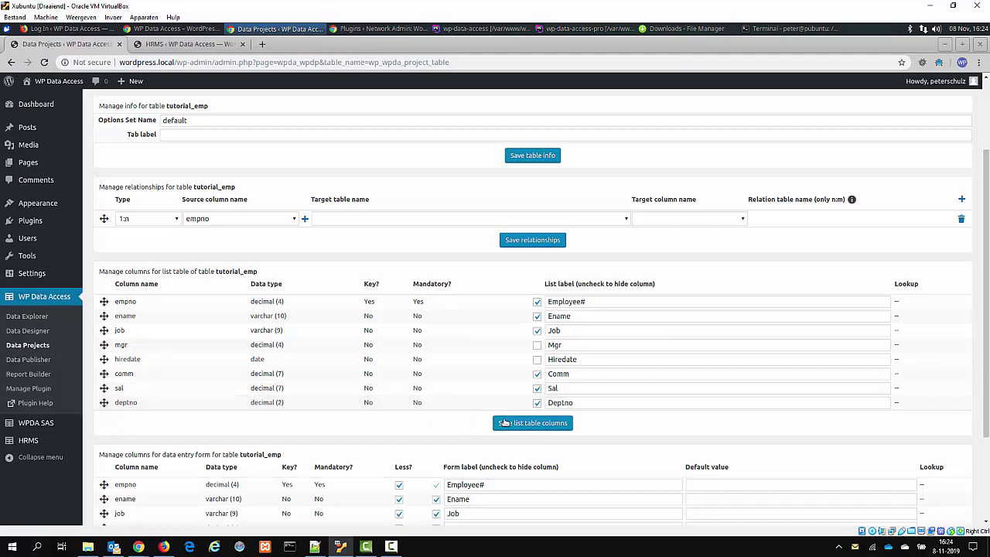
pyautogui.click(524, 423)
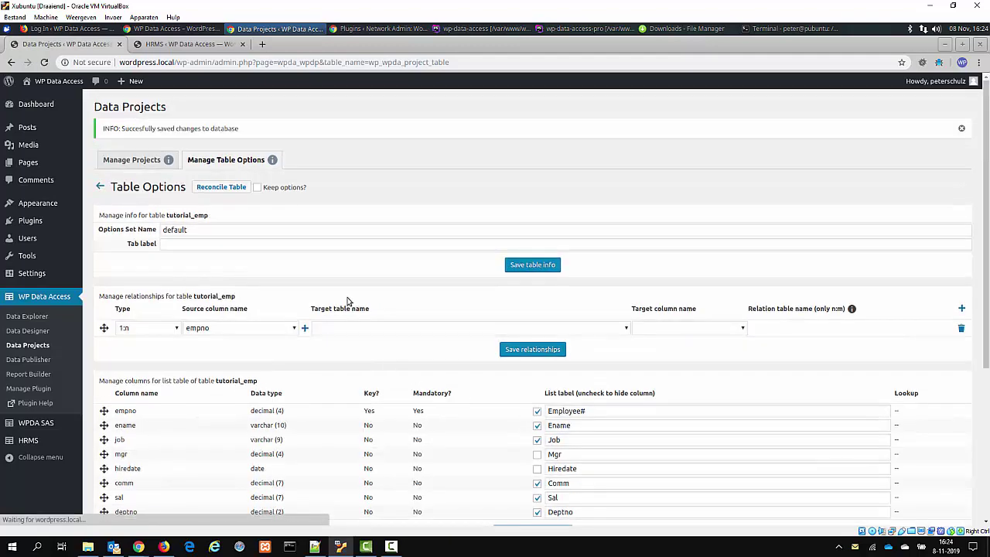
pyautogui.click(217, 45)
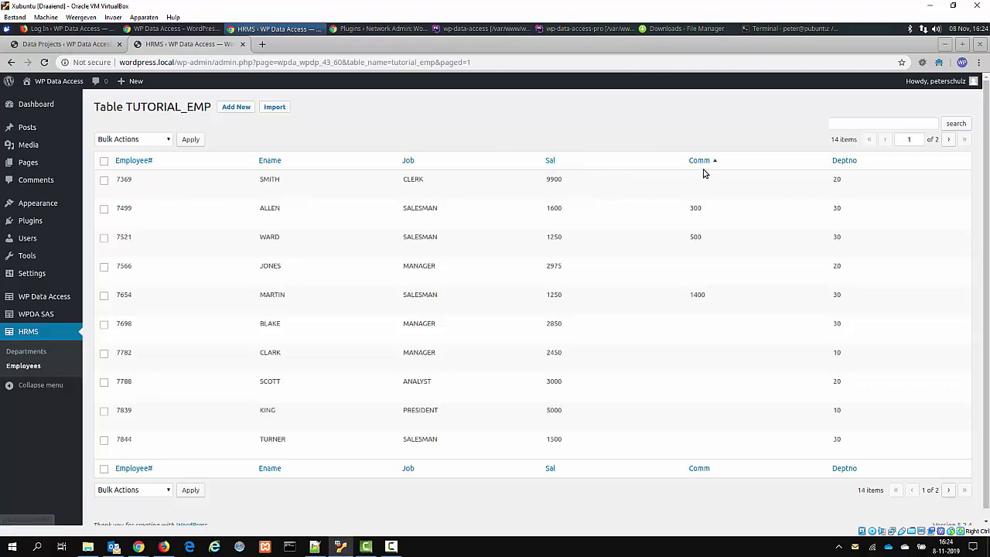
pyautogui.press('F5')
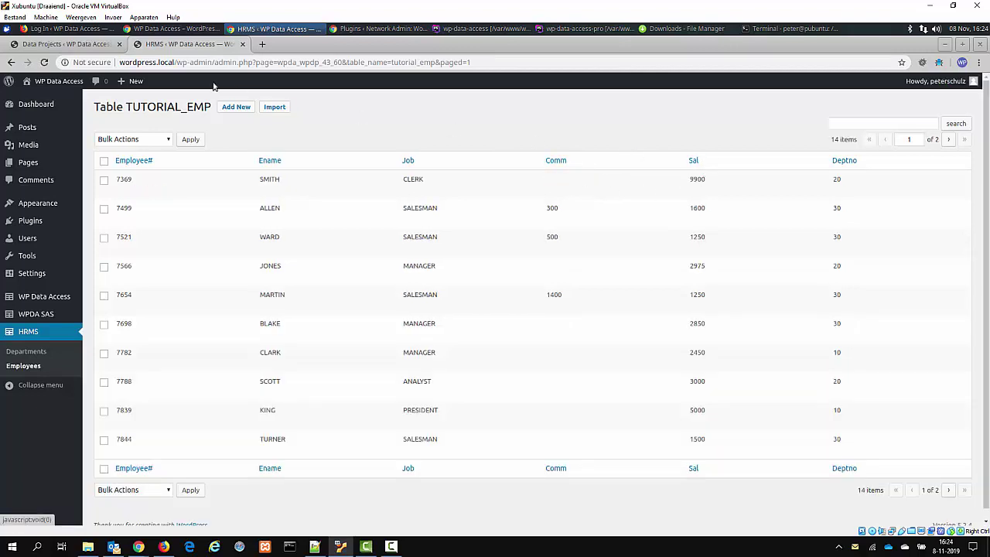
# Open the first employee's edit form on the Employees page and go to the Deptno field.
pyautogui.click(76, 45)
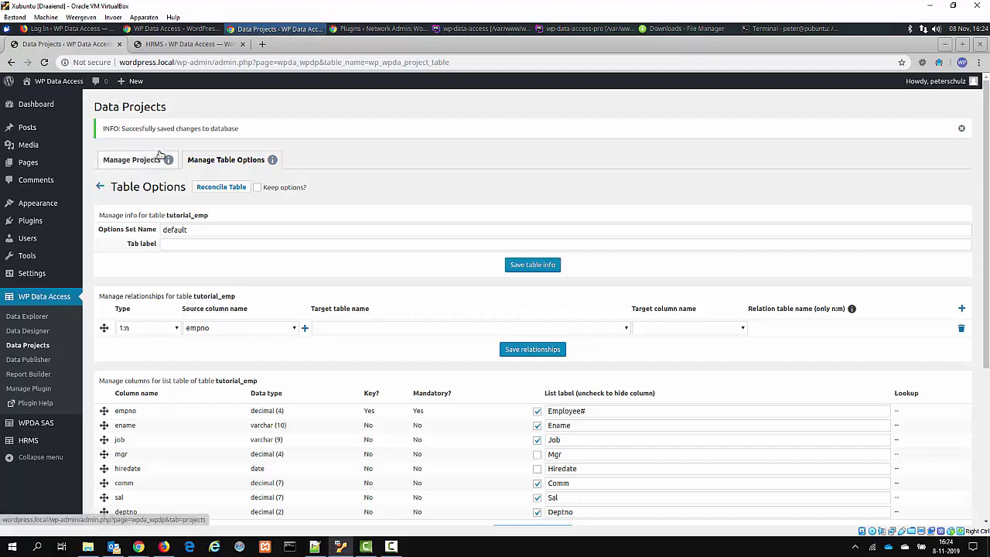
pyautogui.click(192, 47)
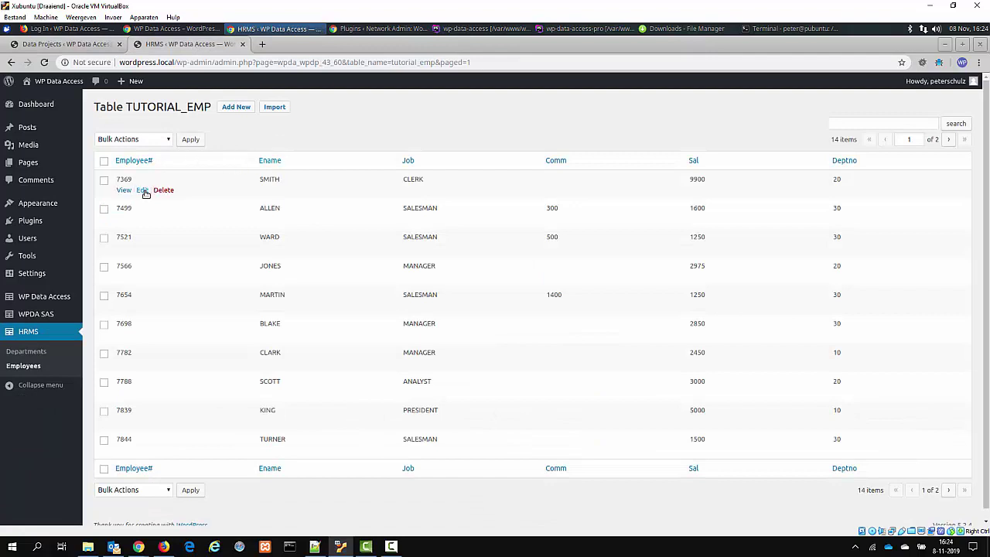
pyautogui.click(144, 191)
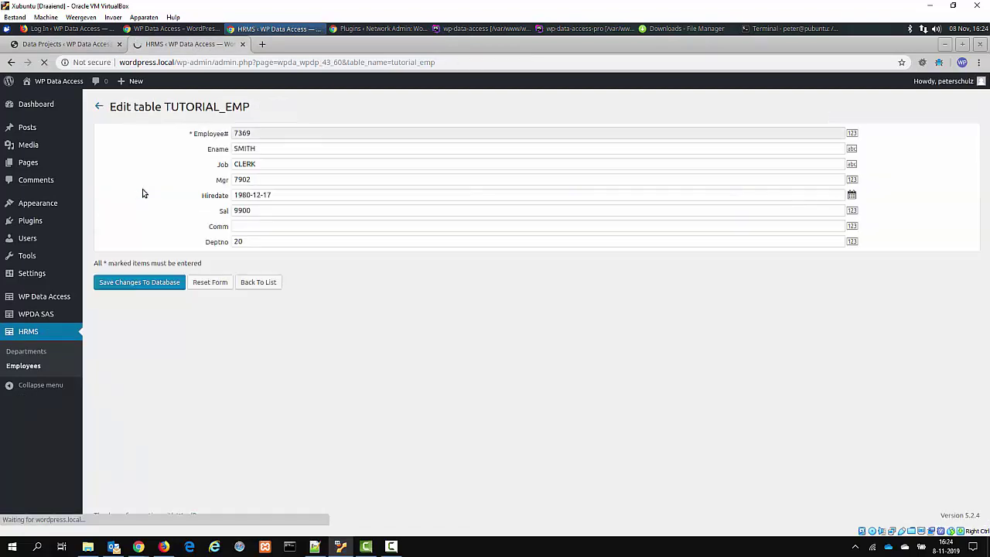
pyautogui.click(257, 242)
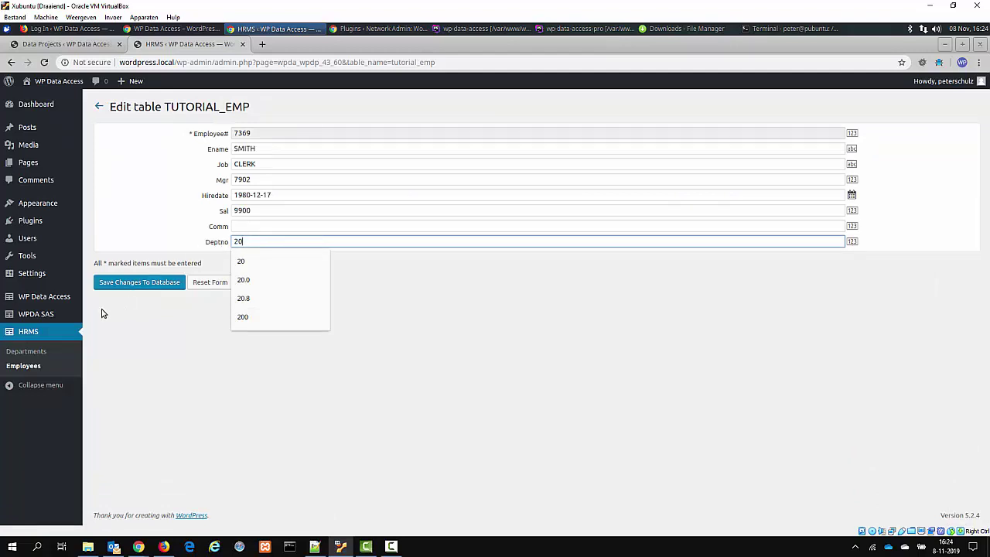
# Open the HRMS Departments page in a new browser tab to view the department numbers, and return to the employee's Deptno field.
pyautogui.rightClick(34, 354)
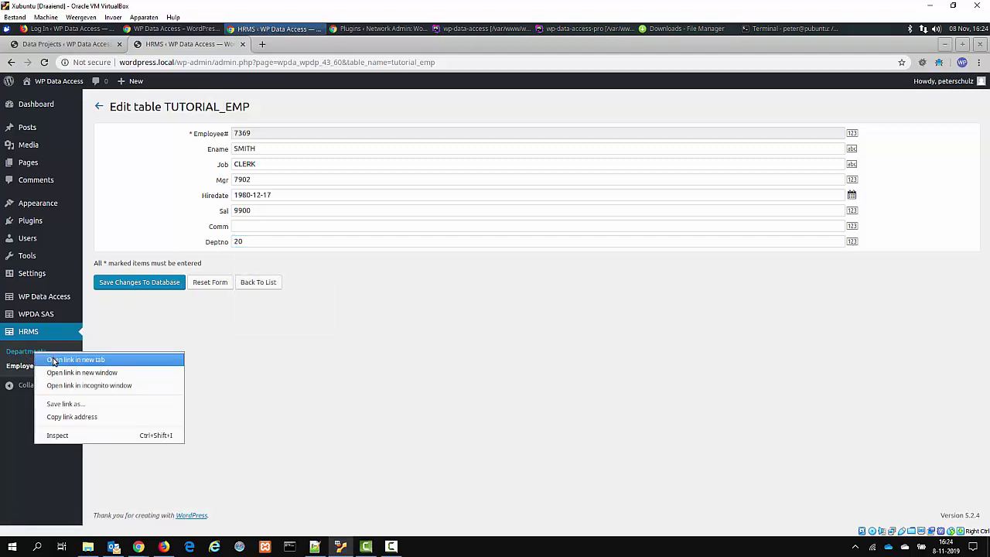
pyautogui.click(75, 360)
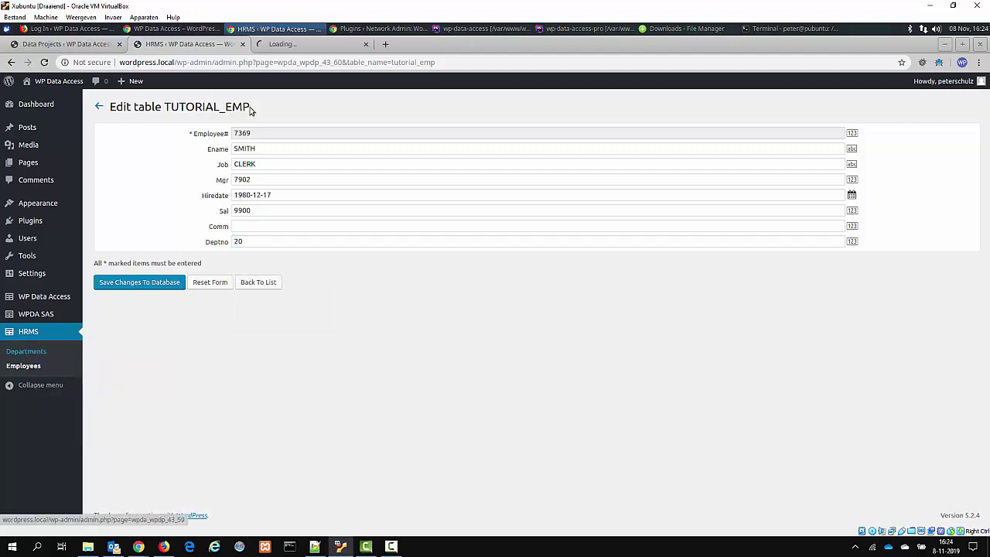
pyautogui.click(303, 45)
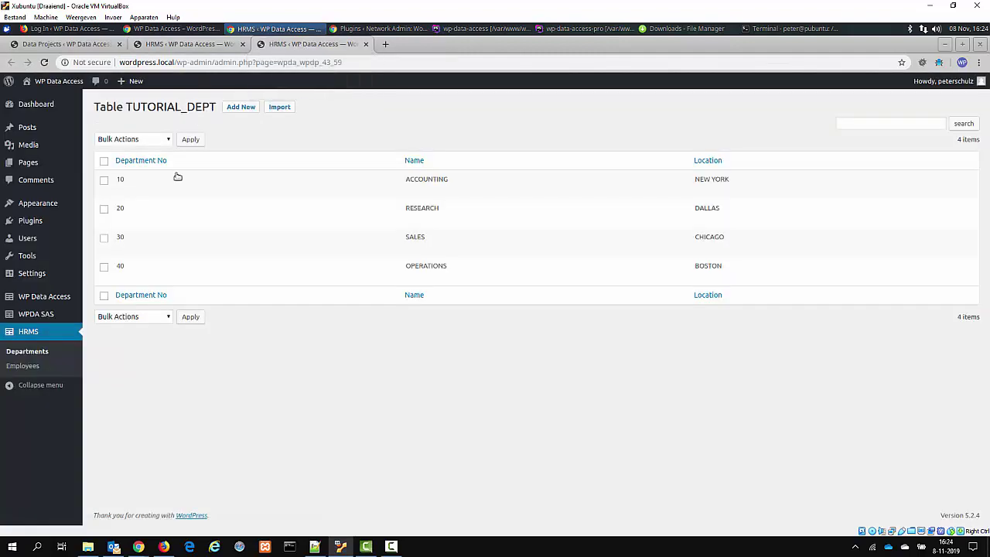
pyautogui.click(189, 45)
pyautogui.click(252, 241)
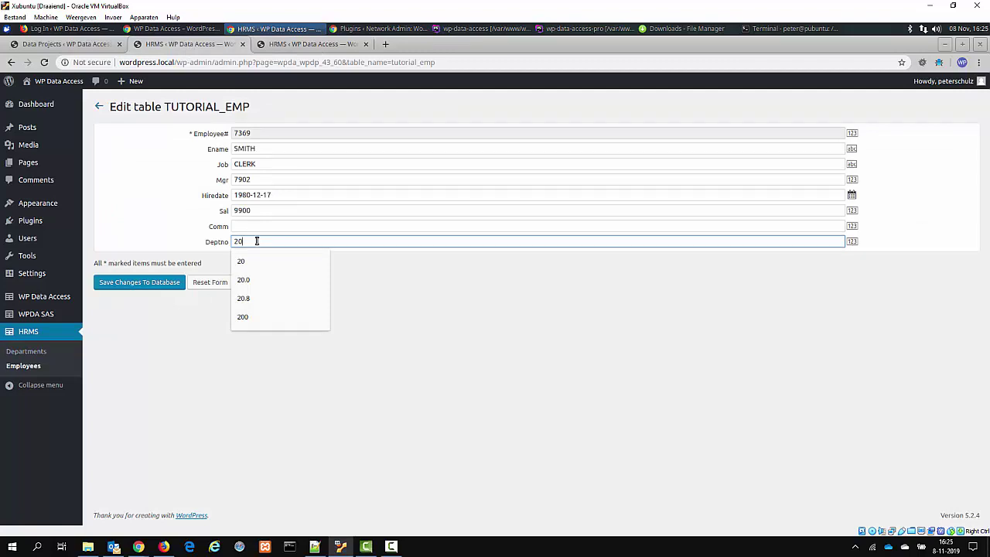
# Compare the first employee's Deptno field with the department numbers on the open HRMS Departments page.
pyautogui.click(384, 277)
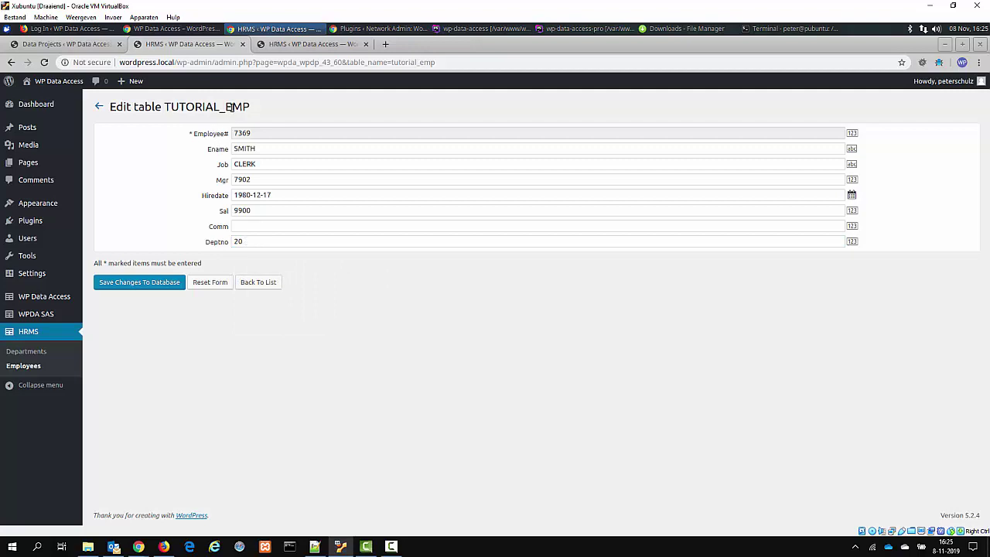
pyautogui.click(308, 44)
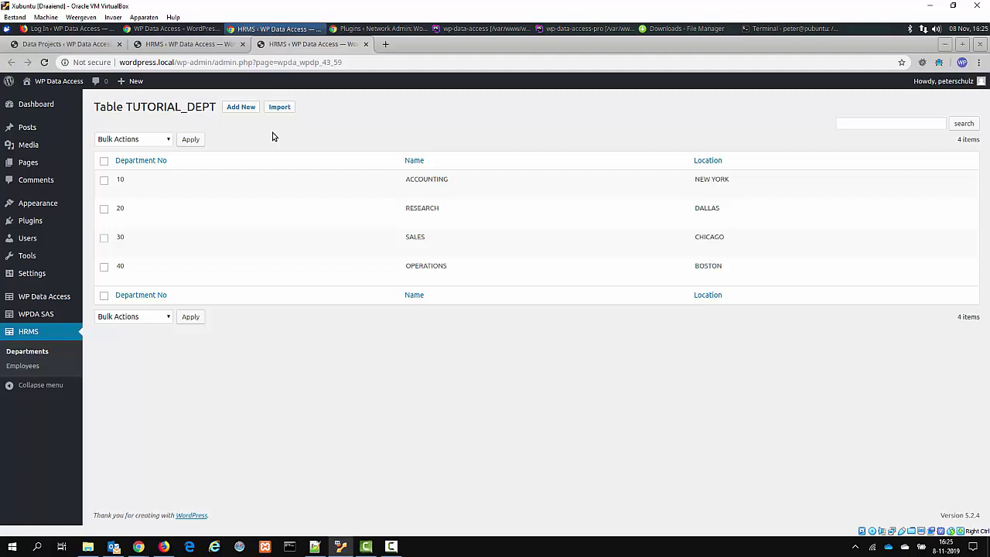
pyautogui.click(194, 44)
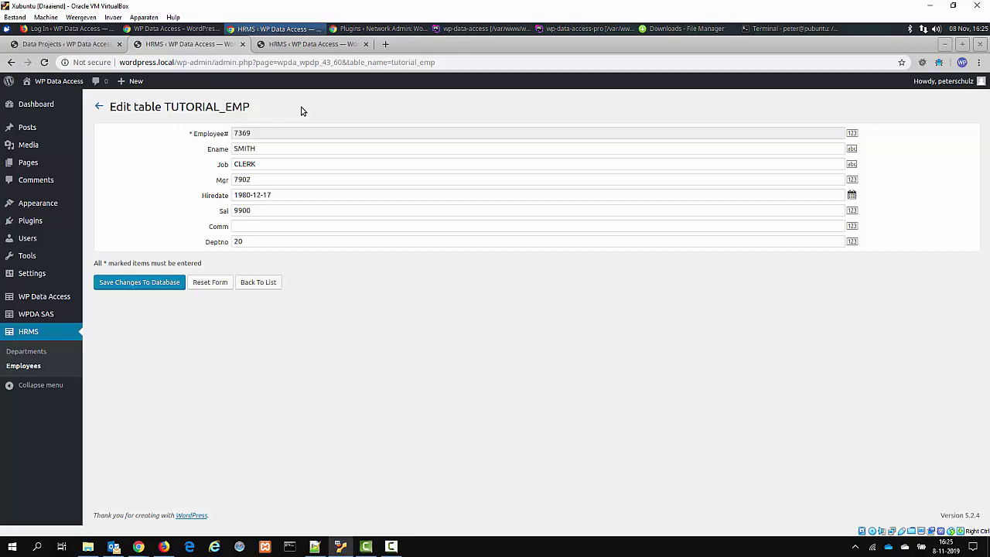
pyautogui.click(266, 243)
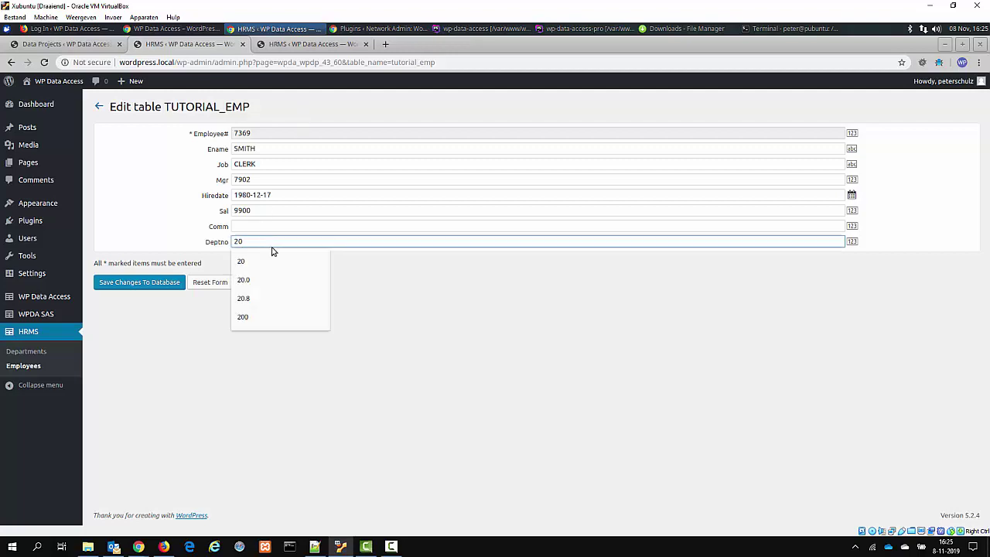
pyautogui.click(371, 264)
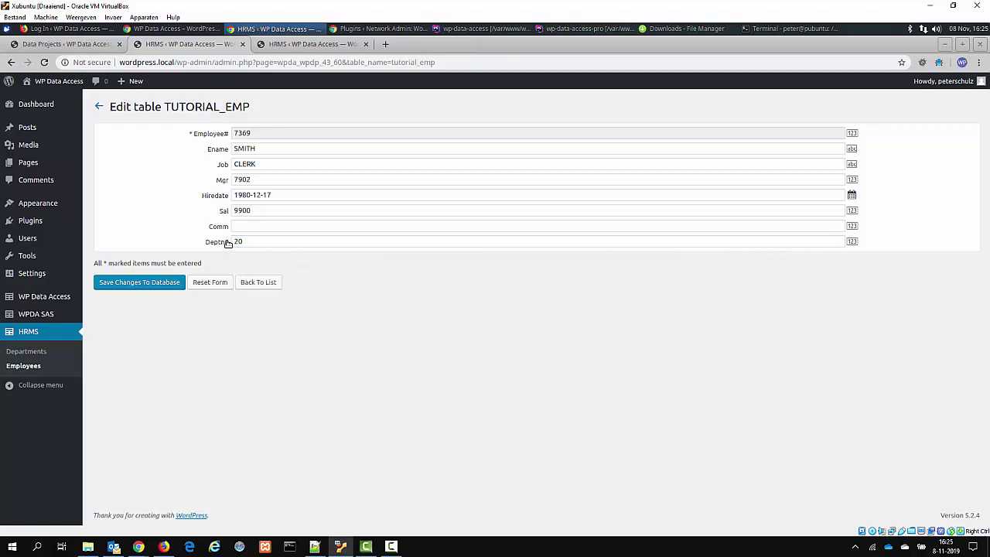
pyautogui.click(297, 46)
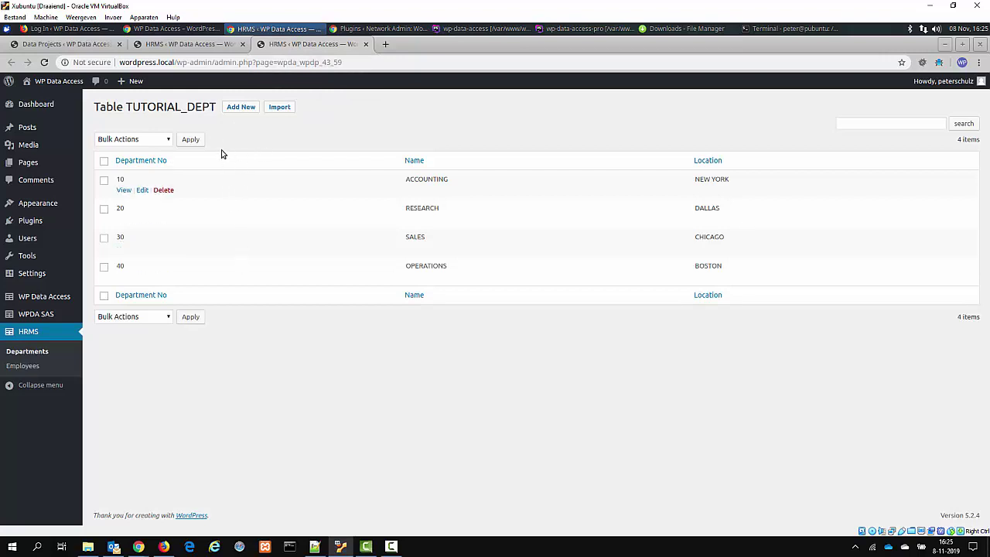
pyautogui.click(197, 44)
# Set the first employee's Deptno to 21 and save the record to the database.
pyautogui.click(257, 242)
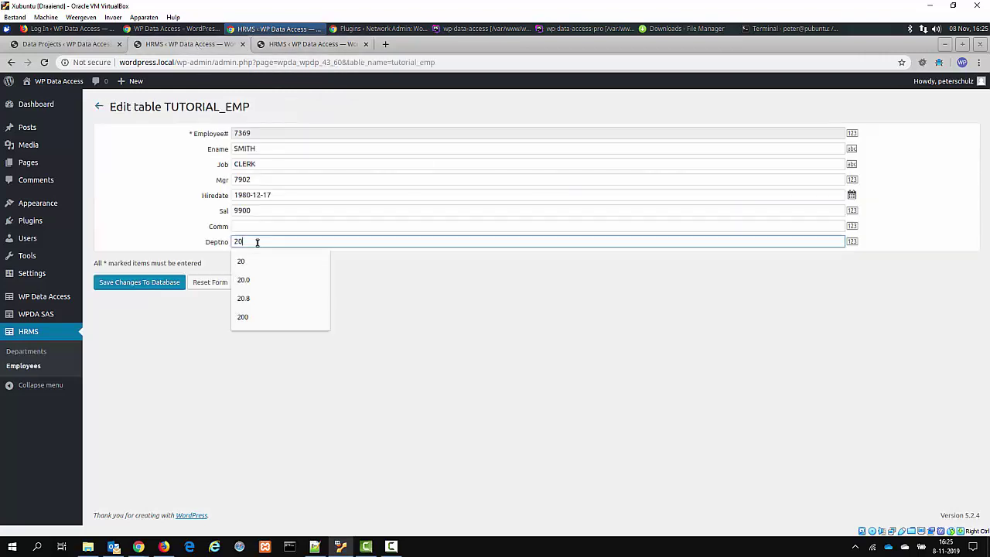
pyautogui.press('BackSpace')
pyautogui.write('1')
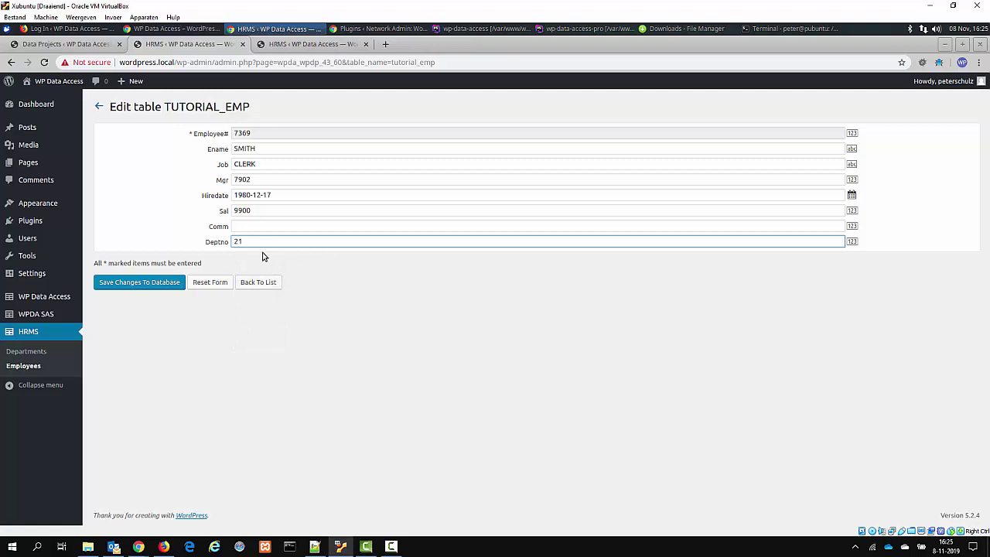
pyautogui.click(149, 284)
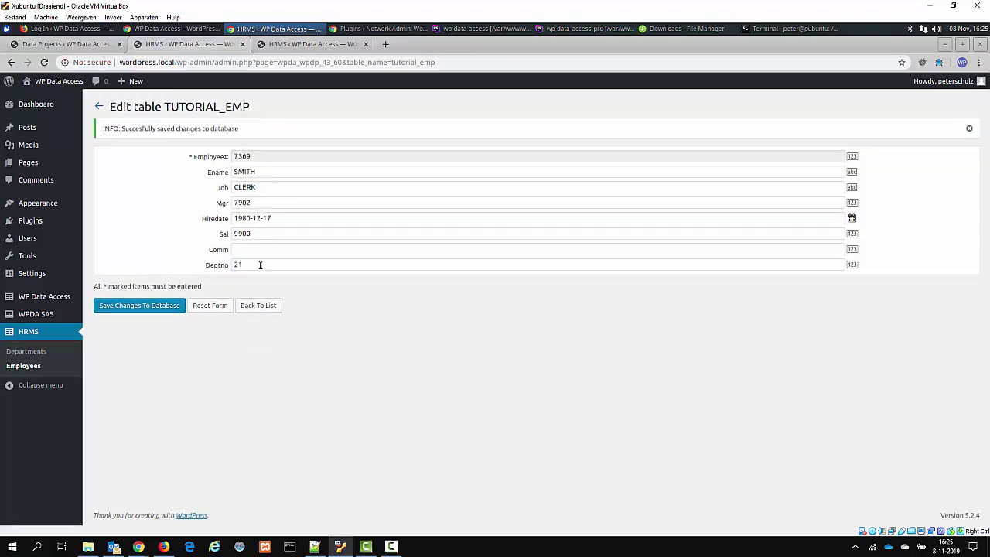
# Restore the first employee's Deptno to 20 and save the record to the database.
pyautogui.click(260, 264)
pyautogui.press('BackSpace')
pyautogui.write('0')
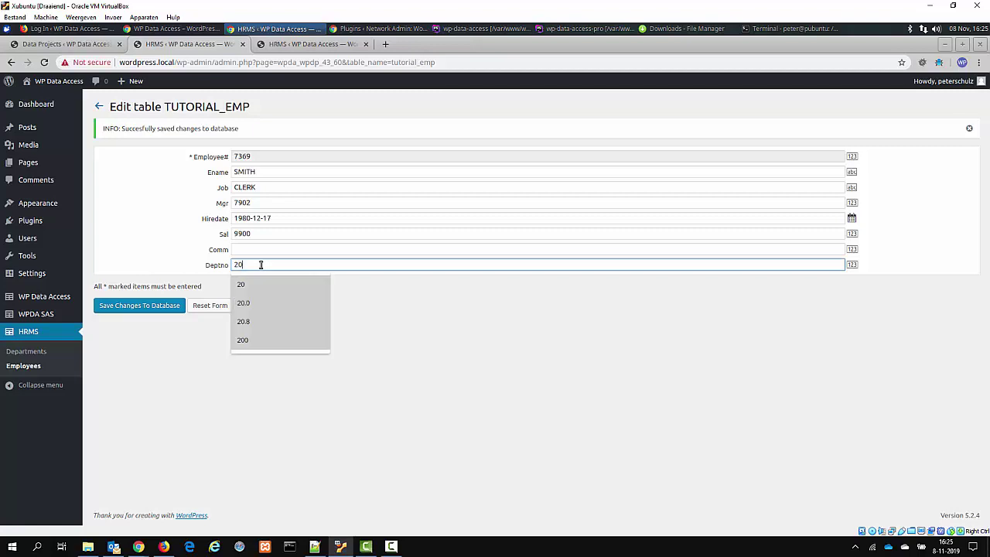
pyautogui.click(158, 307)
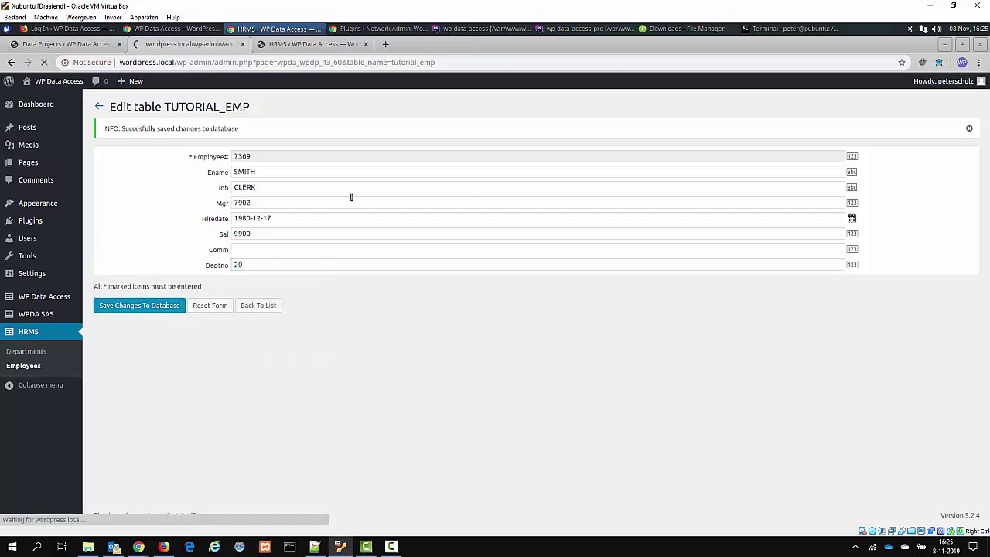
# Define a lookup relationship for tutorial_emp from deptno to the deptno column of tutorial_dept, and save the relationships.
pyautogui.click(80, 44)
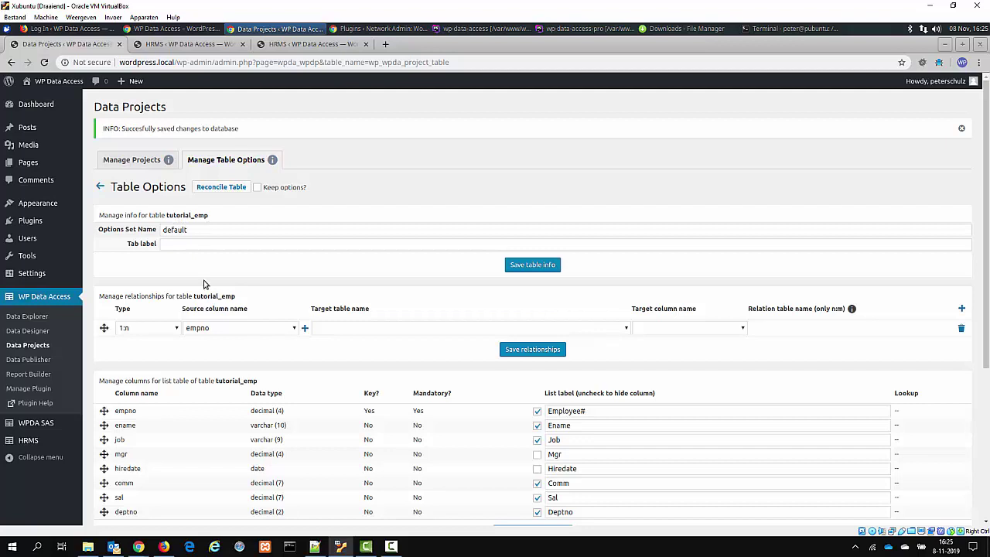
pyautogui.click(160, 329)
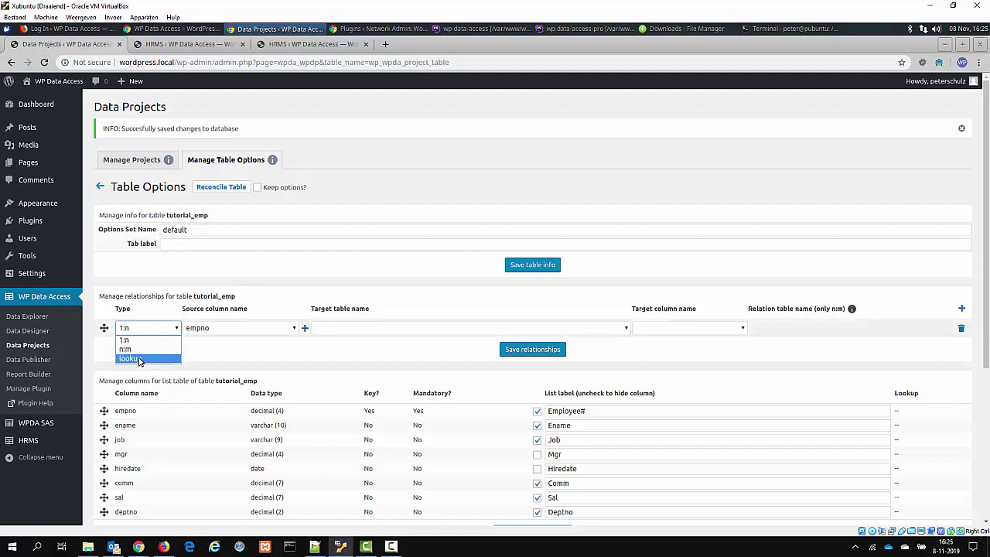
pyautogui.click(146, 357)
pyautogui.click(342, 328)
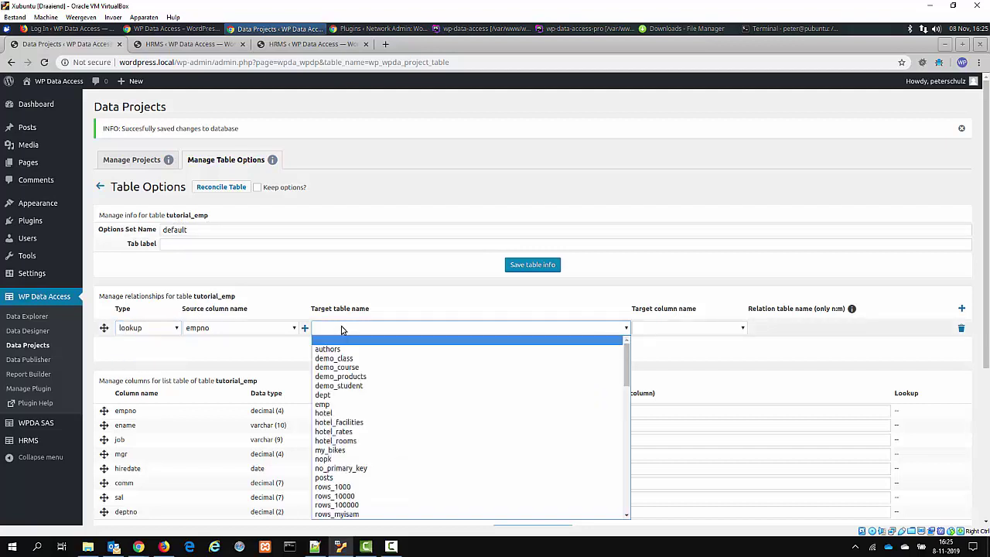
pyautogui.scroll(-10, 378, 382)
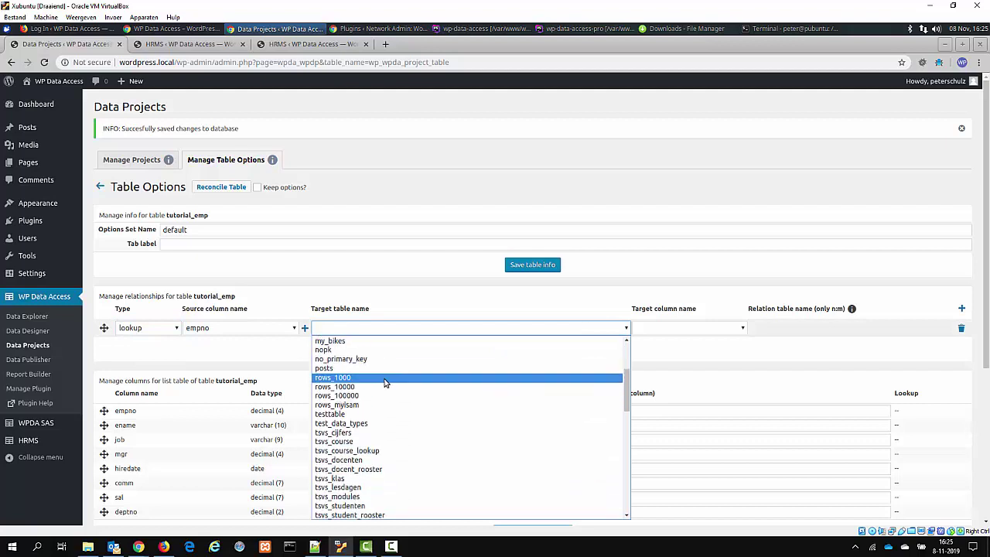
pyautogui.scroll(-2, 386, 383)
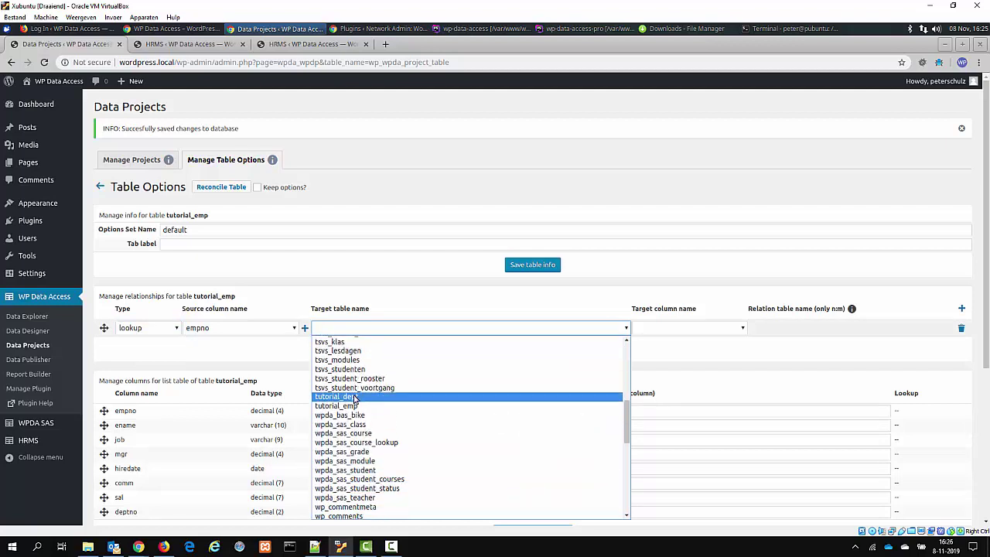
pyautogui.click(355, 397)
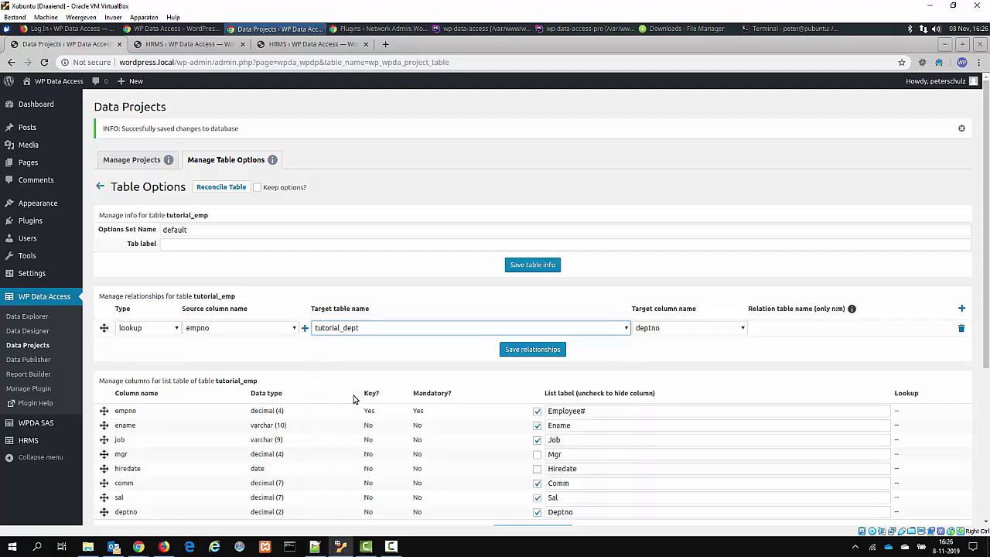
pyautogui.click(265, 330)
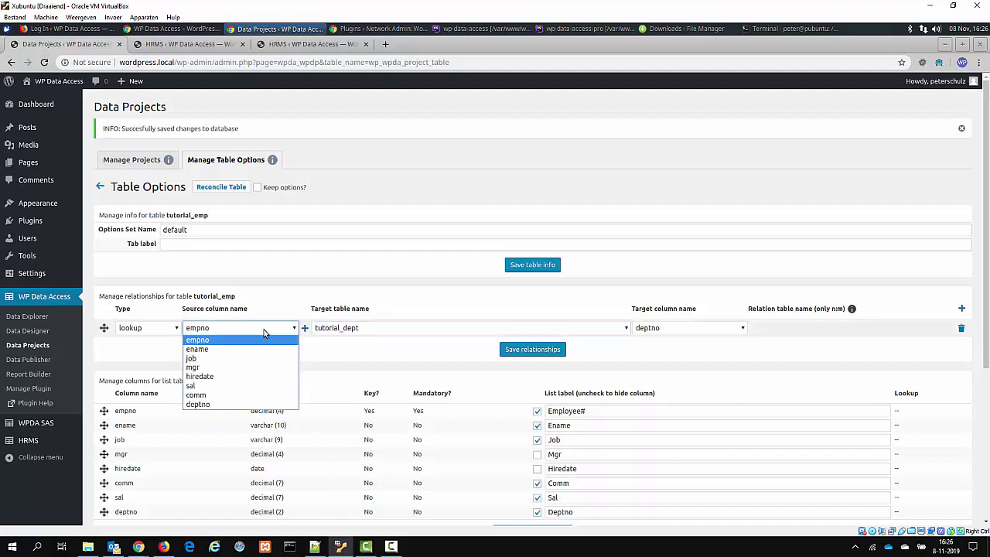
pyautogui.click(207, 403)
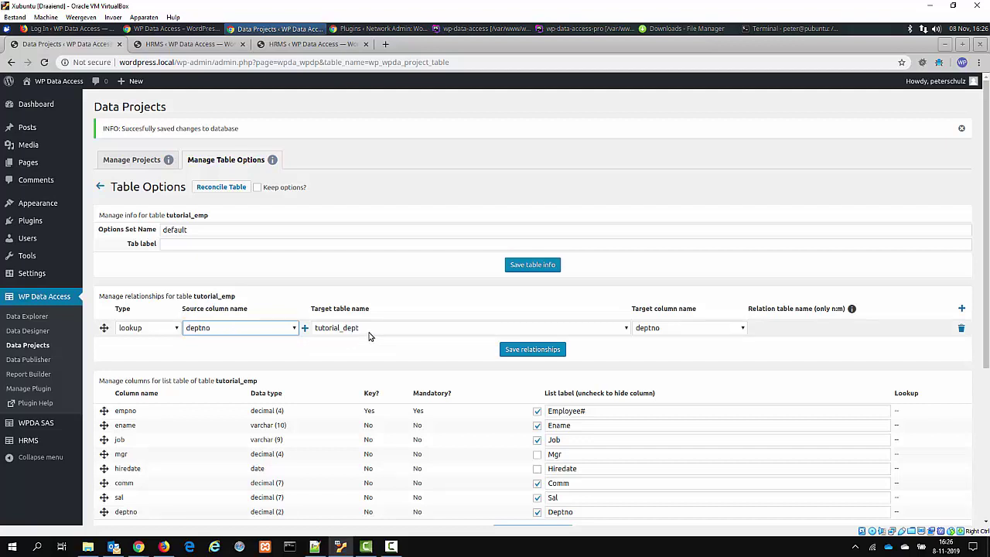
pyautogui.click(533, 352)
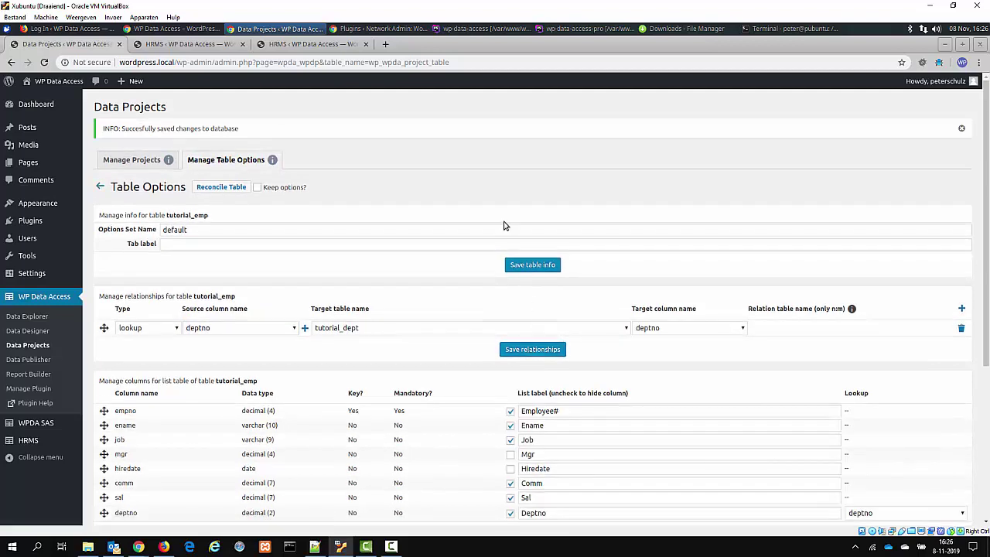
# Reopen the first employee's edit form from the Employees list and check how the Deptno field is offered.
pyautogui.click(279, 44)
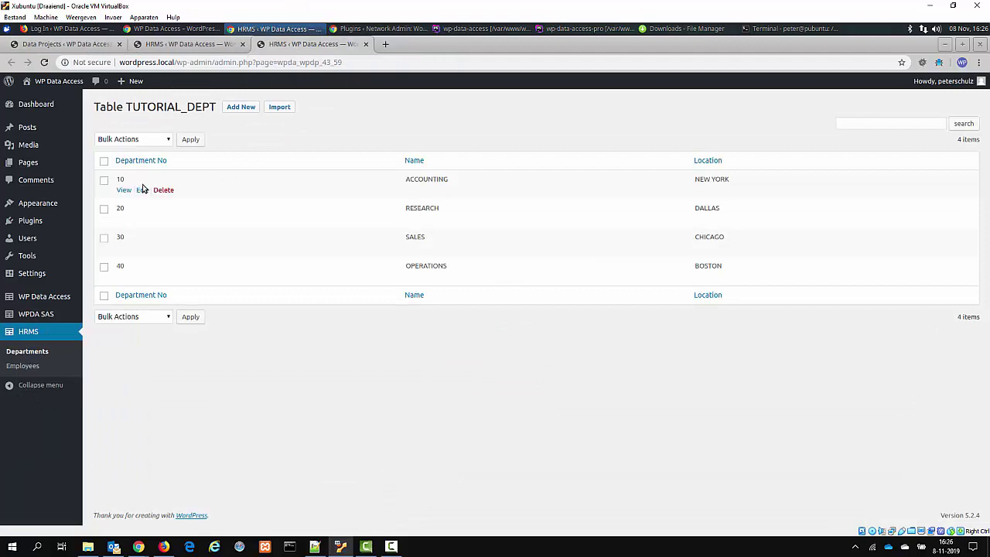
pyautogui.click(209, 43)
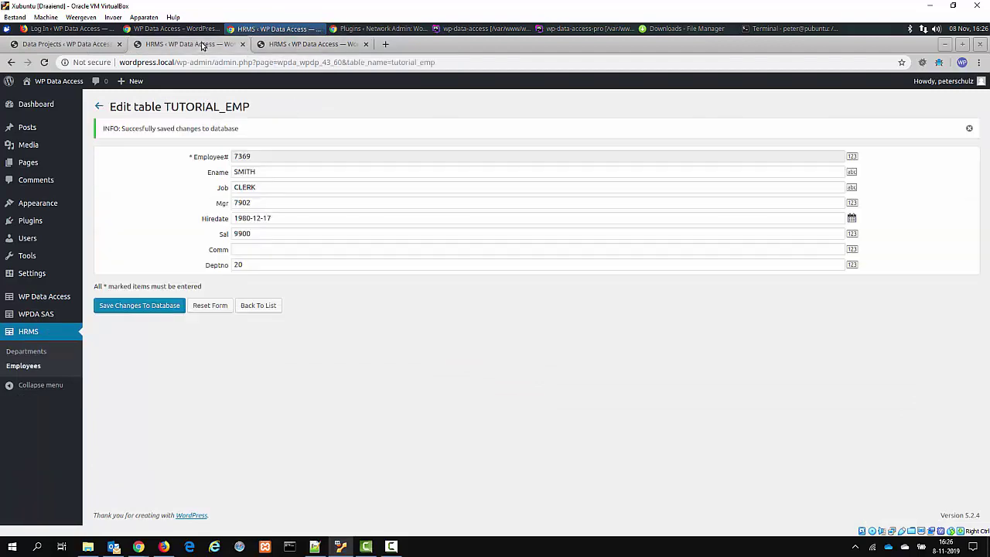
pyautogui.click(263, 306)
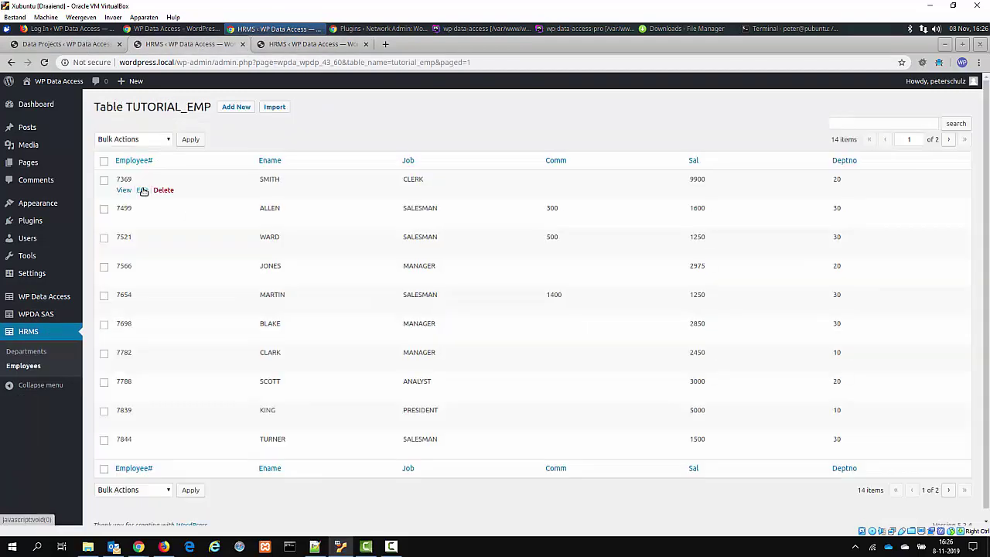
pyautogui.click(143, 191)
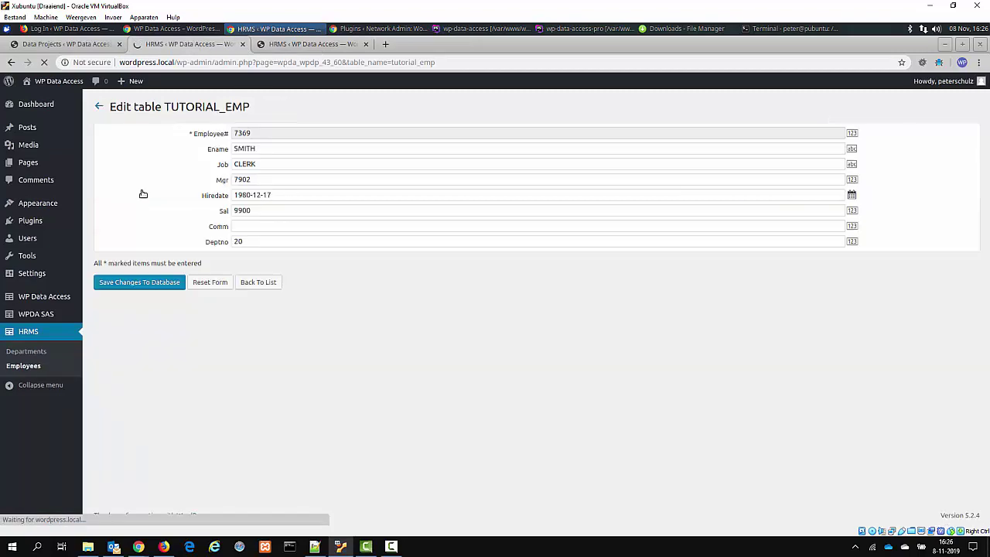
pyautogui.click(269, 240)
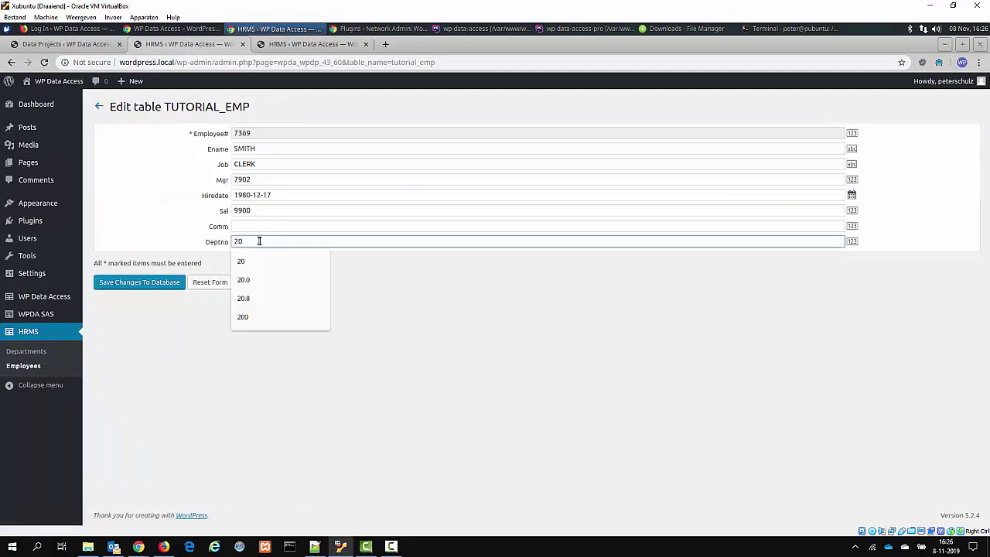
pyautogui.click(363, 269)
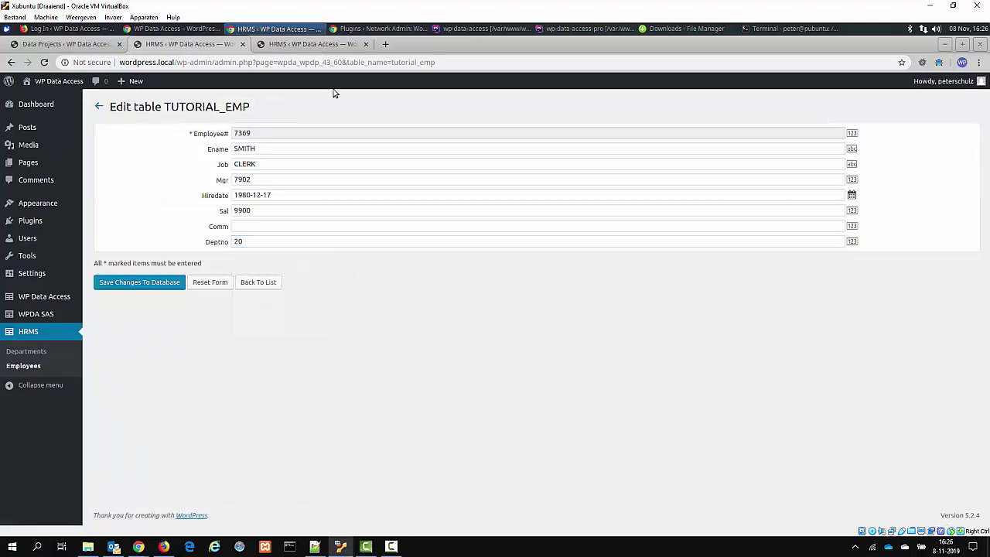
# Set the deptno lookup to dname in the tutorial_emp data entry form columns and save them.
pyautogui.click(78, 44)
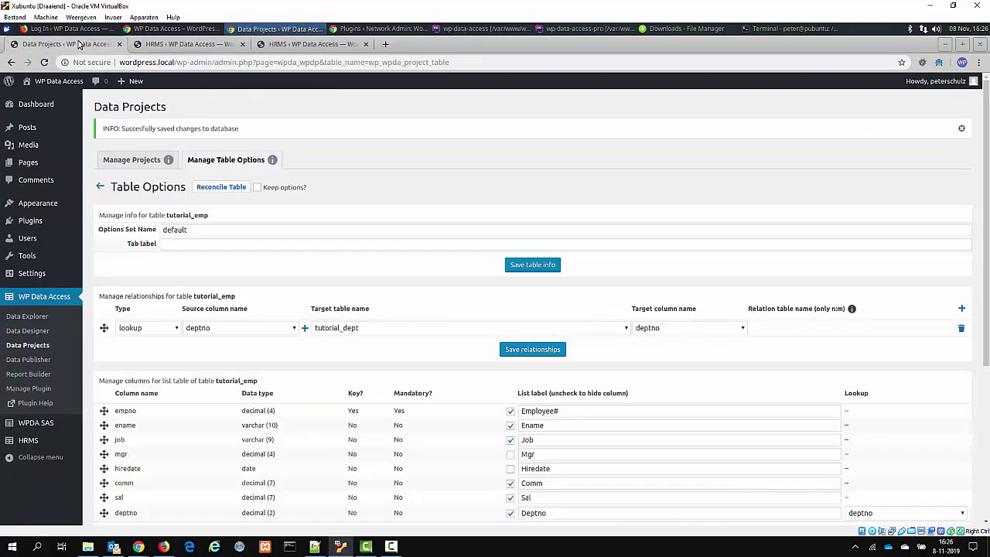
pyautogui.scroll(-5, 662, 213)
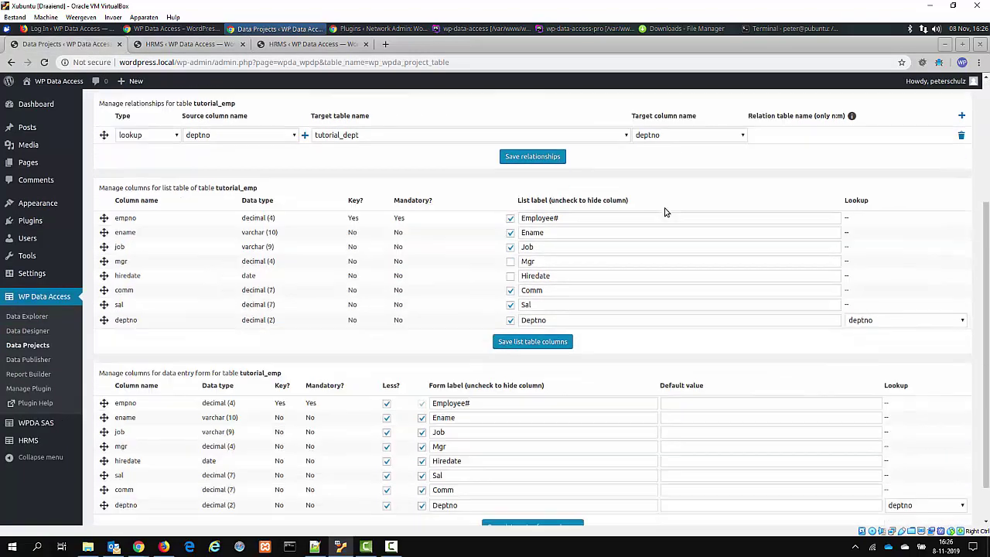
pyautogui.scroll(-1, 667, 212)
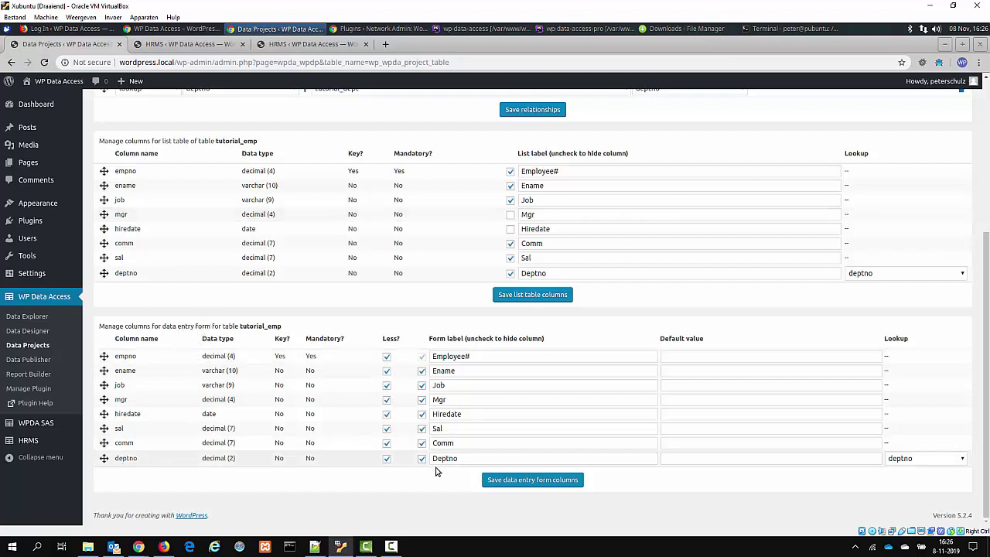
pyautogui.click(915, 461)
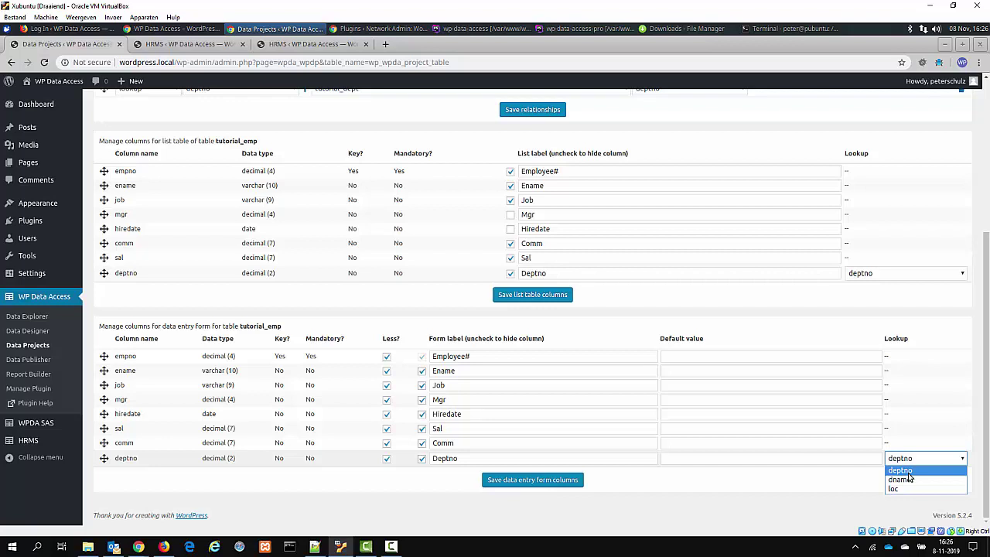
pyautogui.click(909, 481)
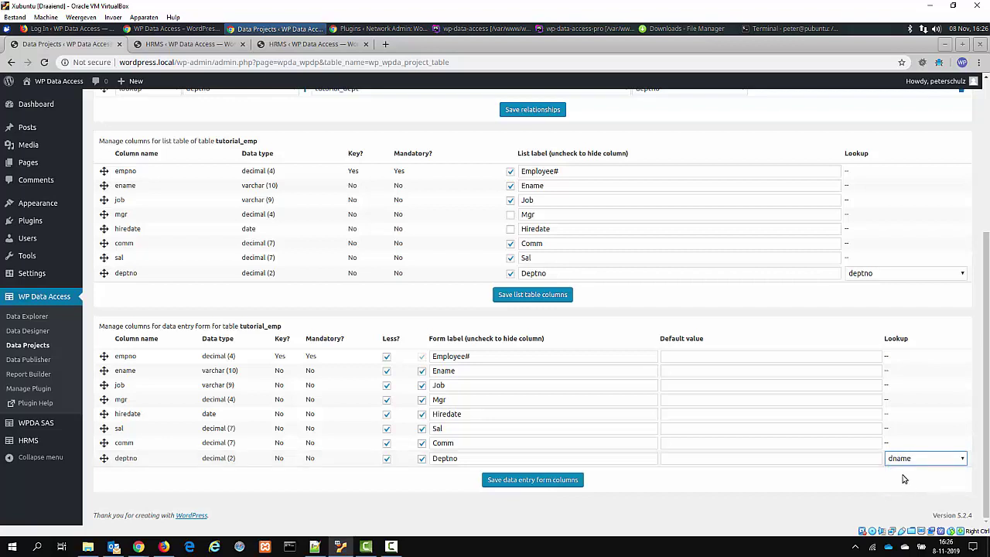
pyautogui.click(557, 481)
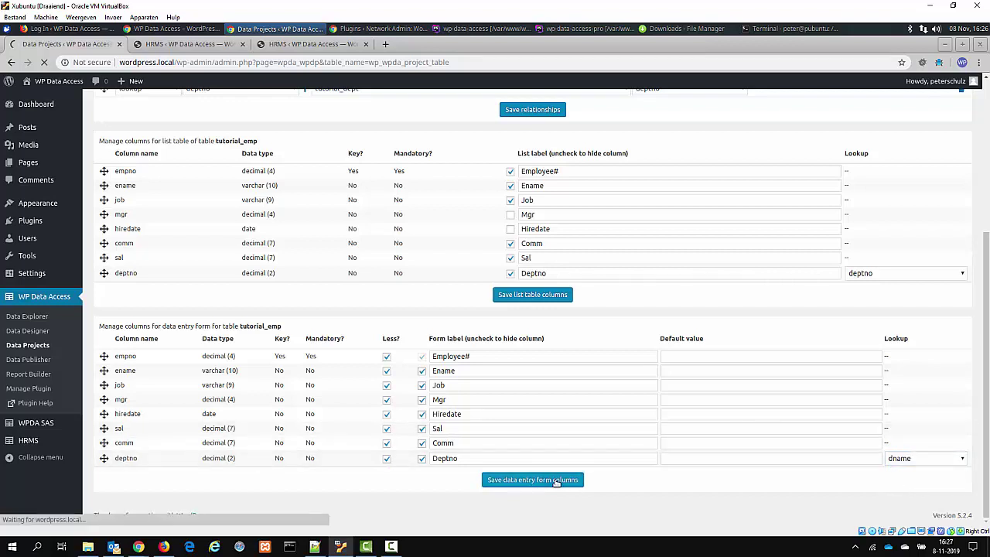
# Return to the Employees list and reopen the first employee's edit form to check the Deptno lookup.
pyautogui.click(285, 45)
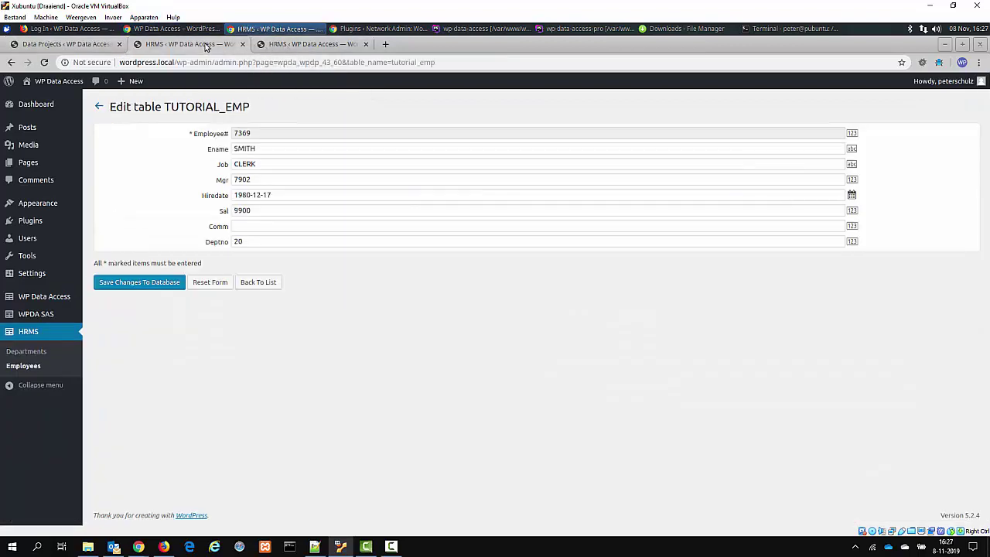
pyautogui.click(260, 283)
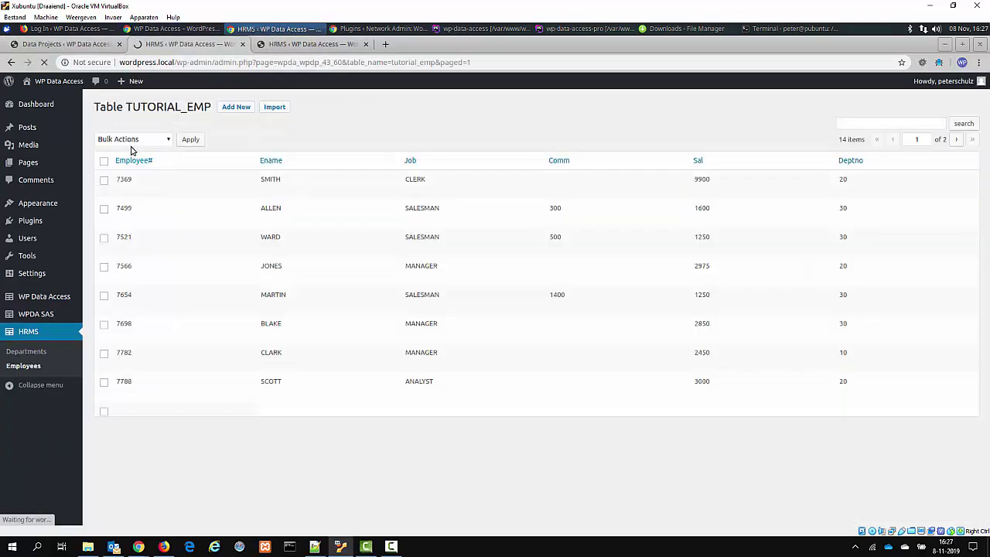
pyautogui.click(142, 191)
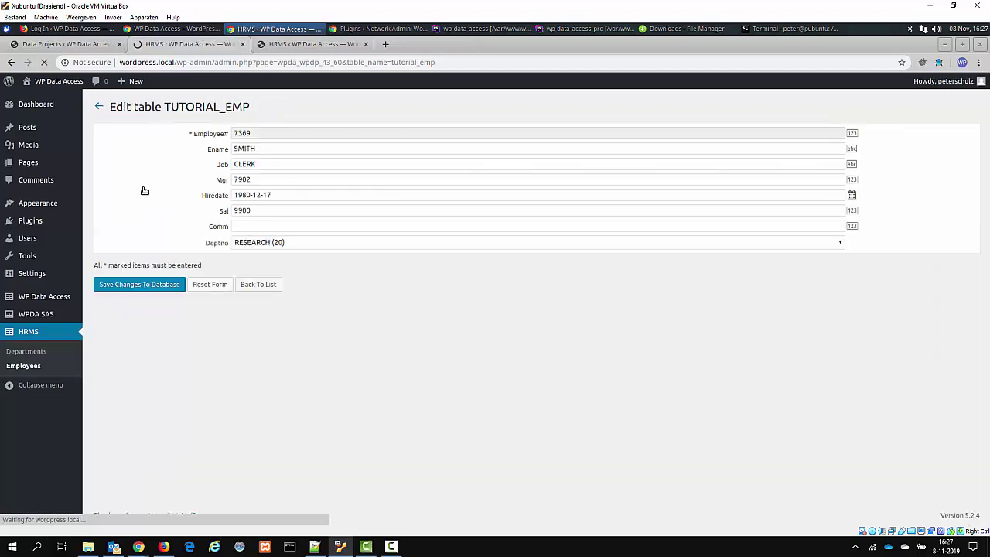
# Review the departments offered in the Deptno lookup of the first employee's edit form.
pyautogui.click(297, 245)
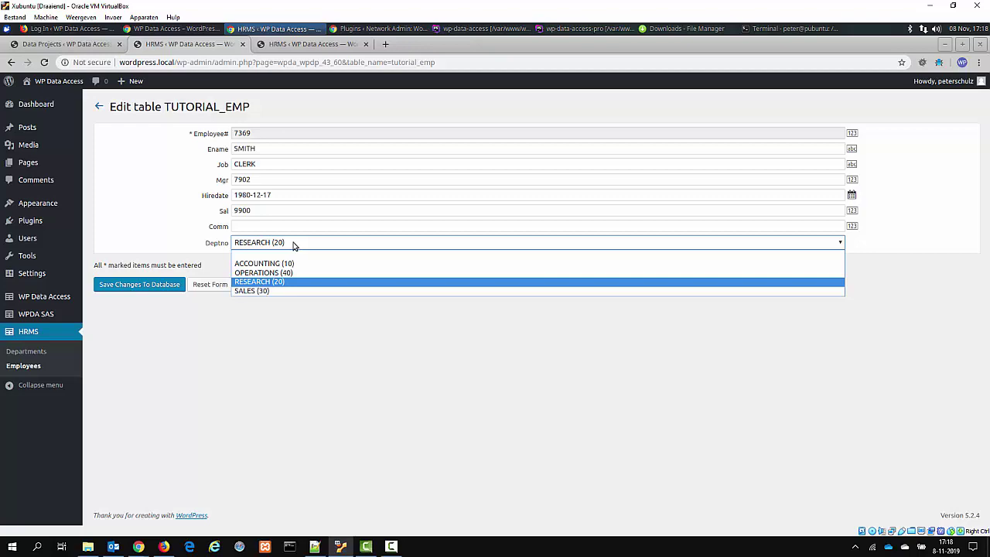
pyautogui.click(83, 45)
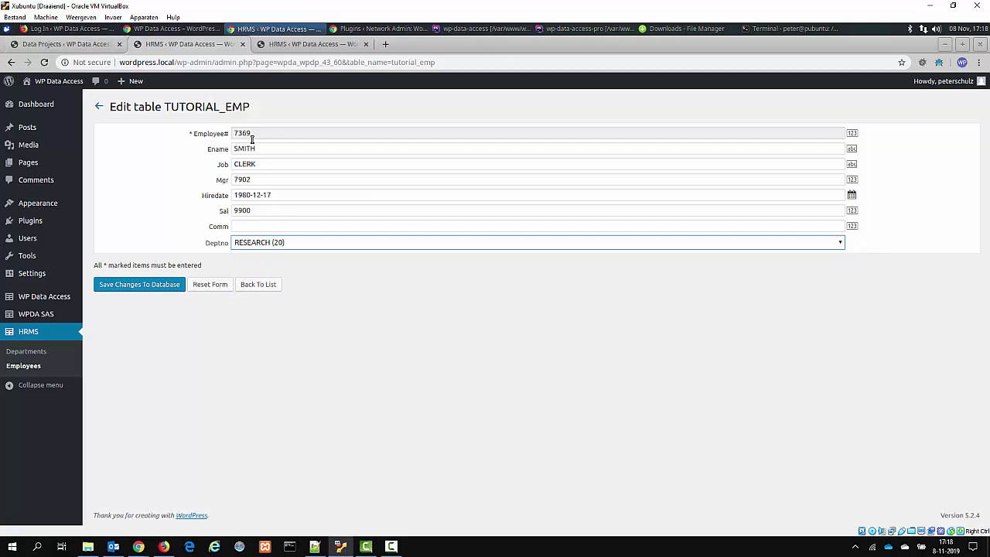
# Change the form labels of deptno to Department and ename to Name in the tutorial_emp data entry form columns.
pyautogui.click(81, 43)
pyautogui.scroll(-5, 396, 207)
pyautogui.scroll(-1, 396, 207)
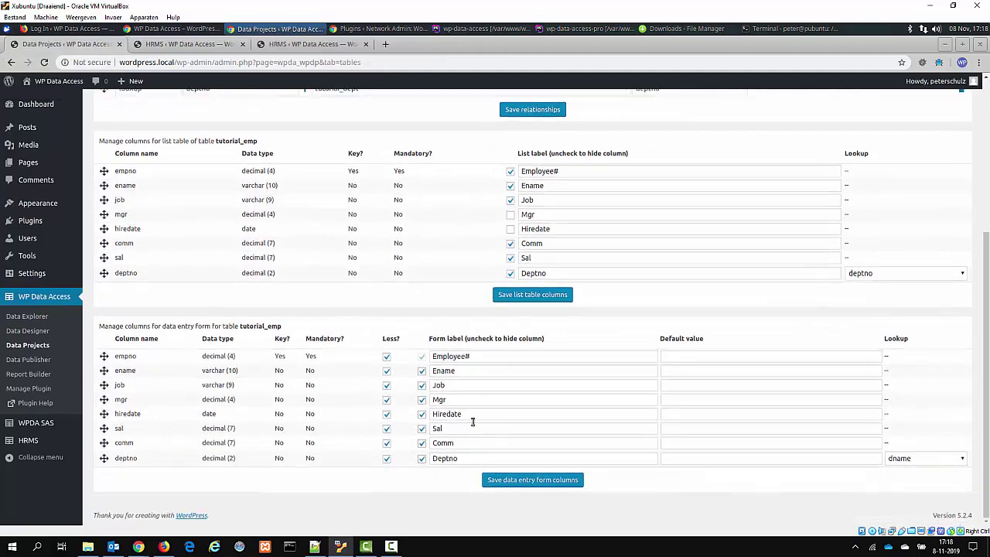
pyautogui.moveTo(445, 459); pyautogui.dragTo(499, 458)
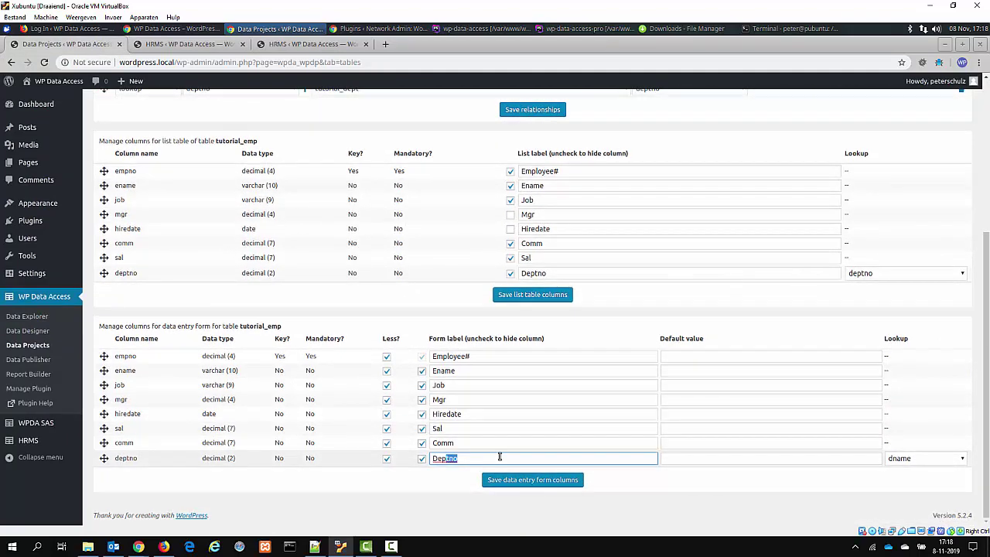
pyautogui.write('artment')
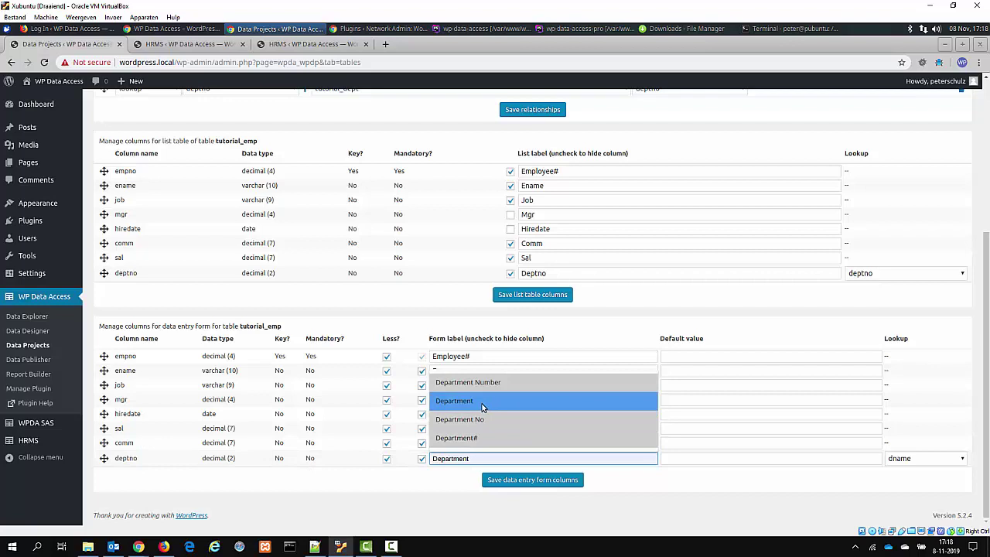
pyautogui.click(464, 400)
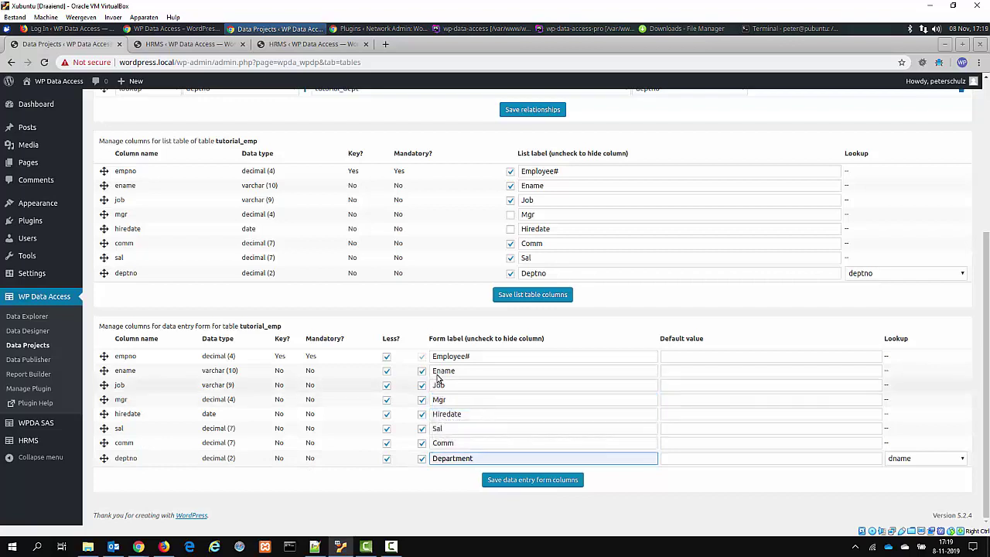
pyautogui.moveTo(441, 373); pyautogui.dragTo(417, 375)
pyautogui.write('N')
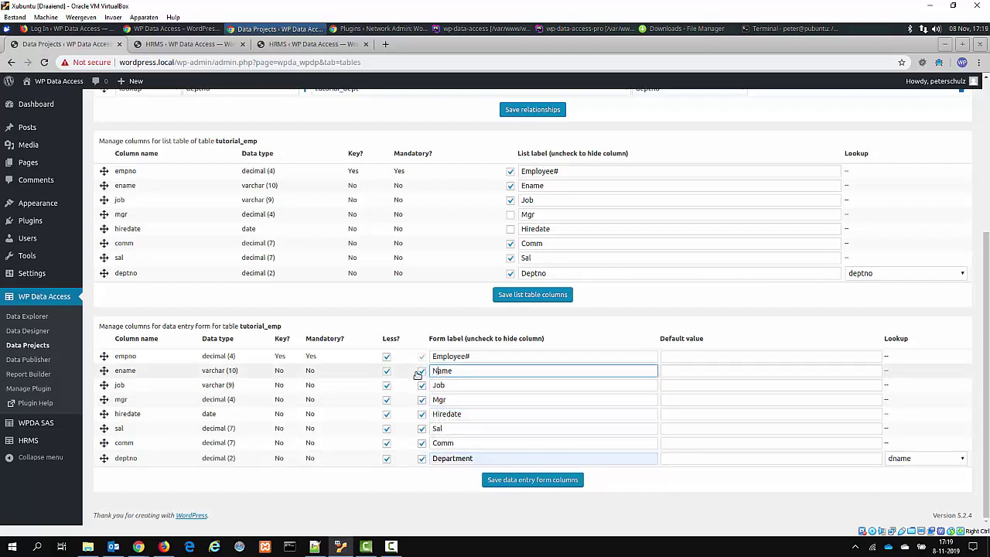
# Change the mgr label to Manager in the tutorial_emp data entry form columns.
pyautogui.click(492, 400)
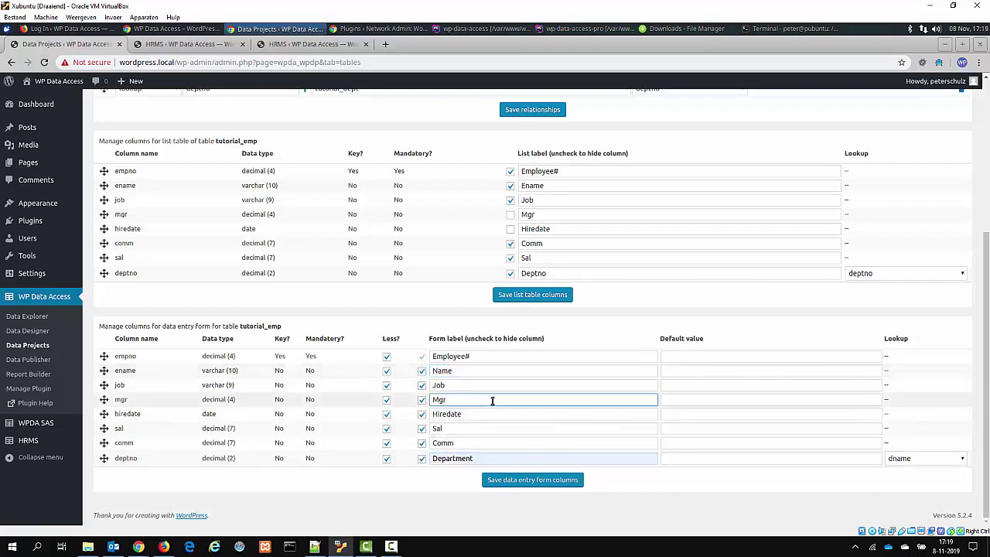
pyautogui.press('BackSpace')
pyautogui.press('BackSpace')
pyautogui.write('a')
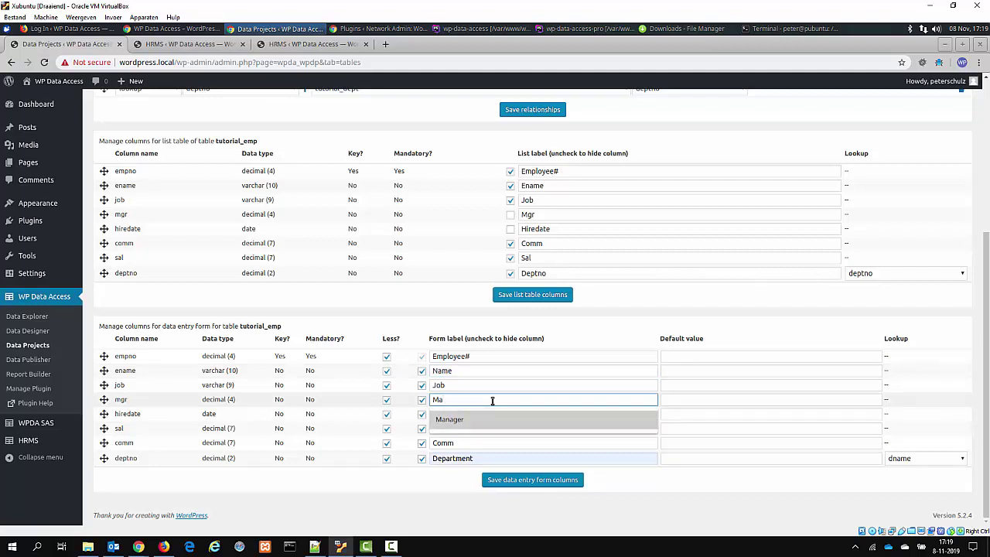
pyautogui.press('Down')
pyautogui.press('Return')
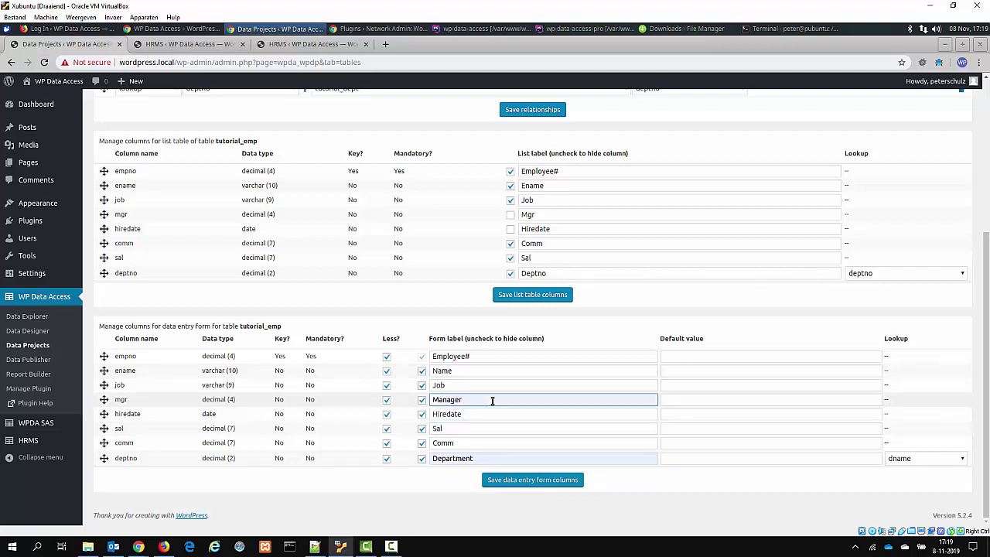
# Change the form labels of sal to Salary and comm to Commission, and save the data entry form columns.
pyautogui.click(464, 429)
pyautogui.click(465, 444)
pyautogui.click(478, 444)
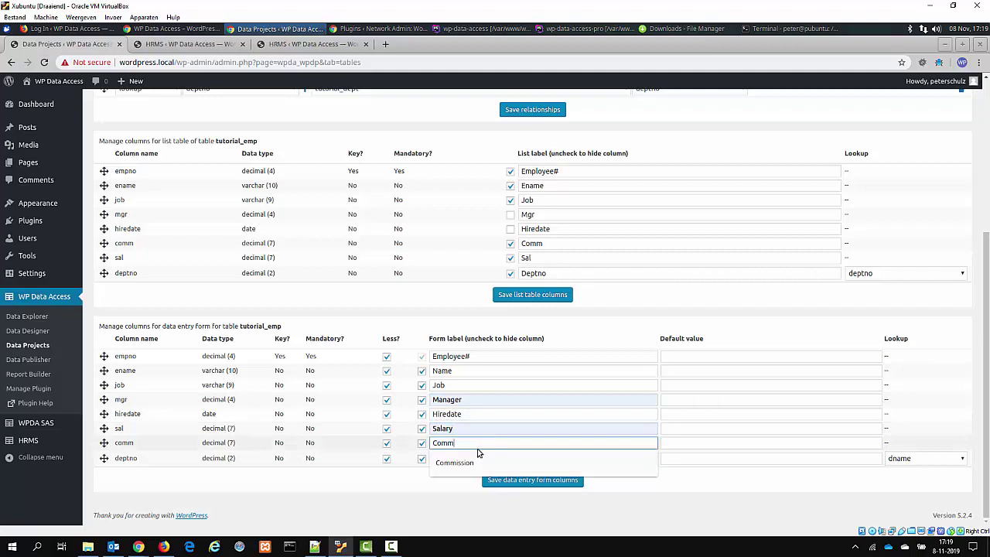
pyautogui.click(478, 460)
pyautogui.click(532, 480)
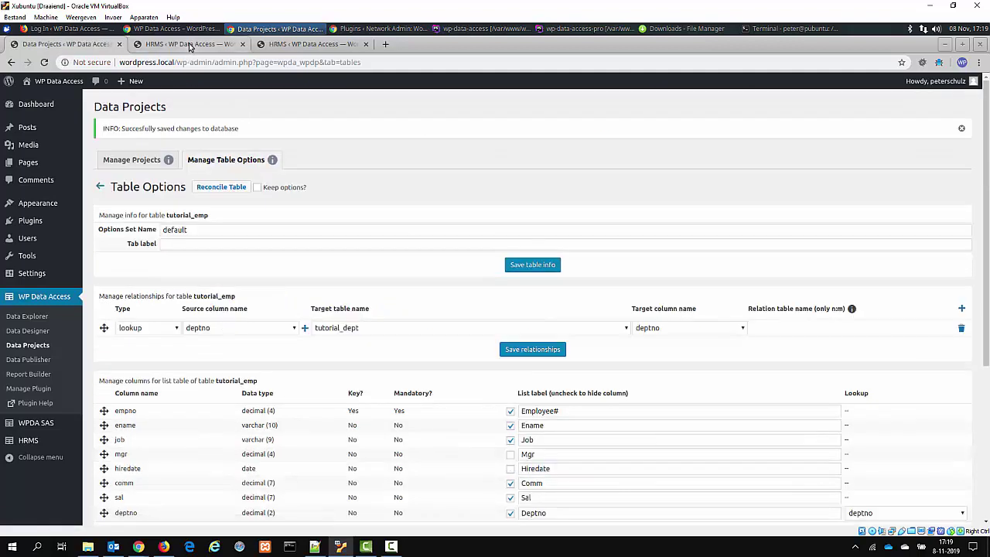
# Reopen the first employee's edit form to check the field labels and Department options, and return to the Employees list.
pyautogui.click(190, 44)
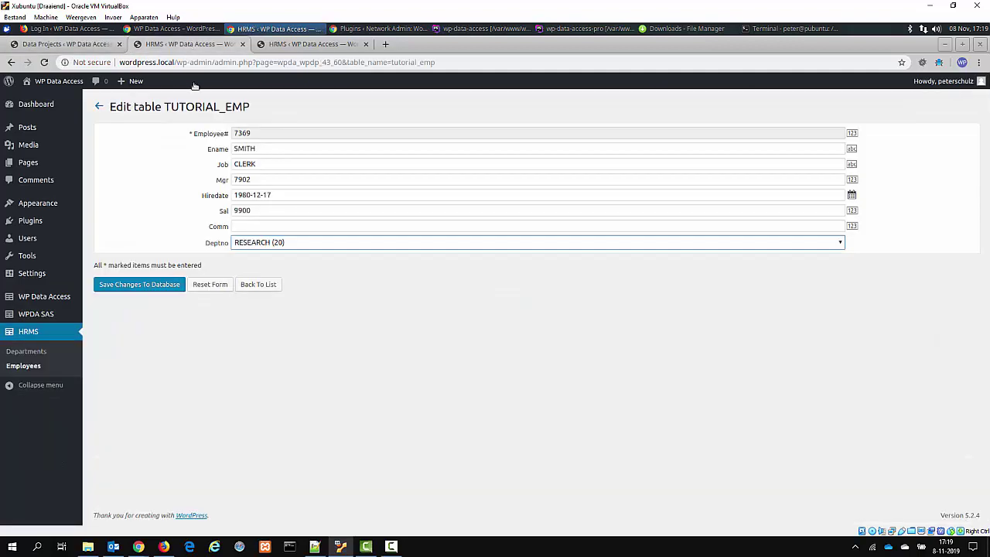
pyautogui.click(260, 284)
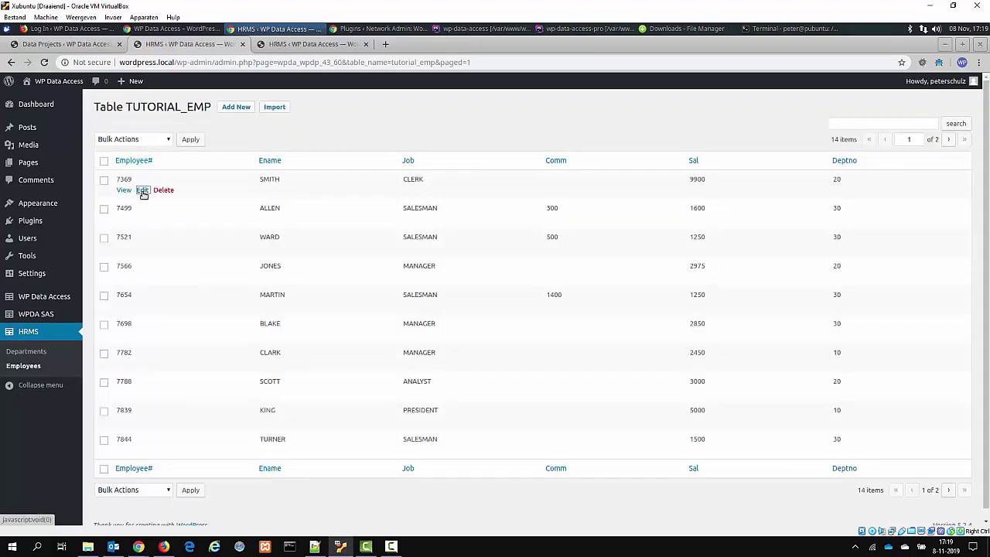
pyautogui.click(142, 190)
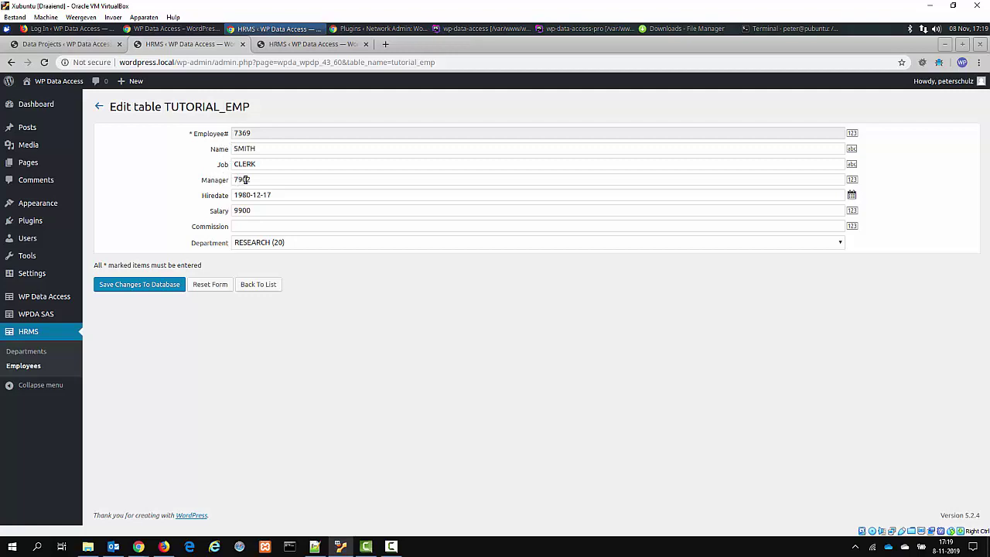
pyautogui.click(263, 245)
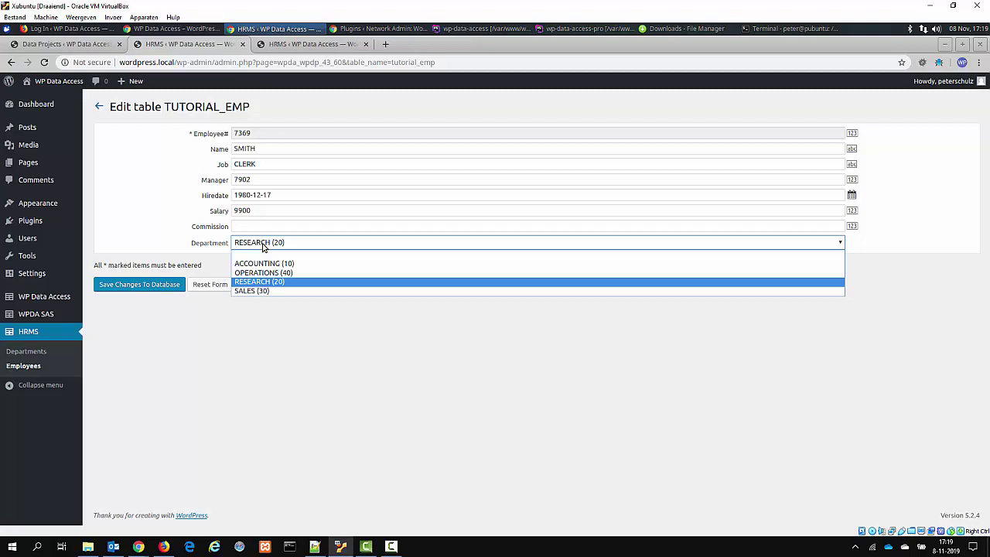
pyautogui.click(263, 246)
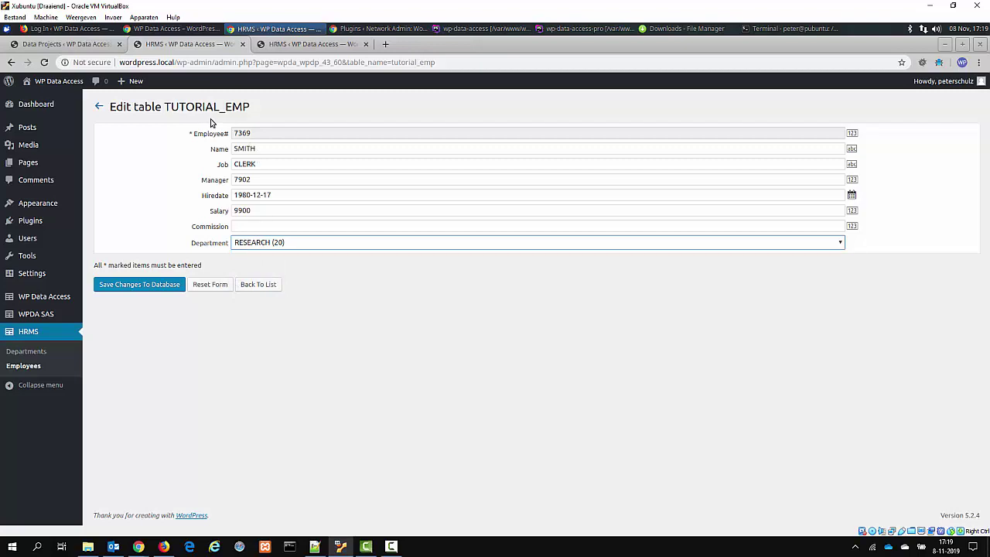
pyautogui.click(267, 286)
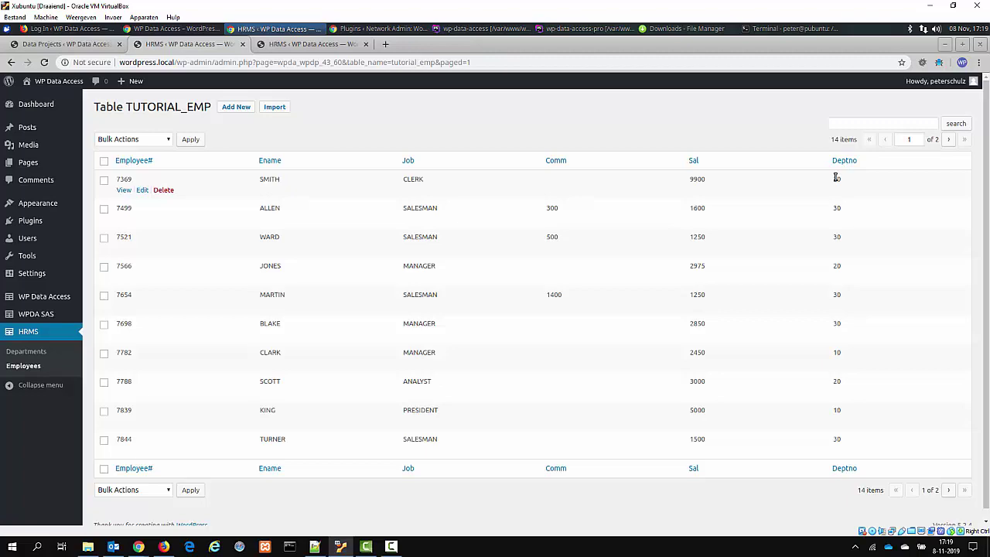
# Set the deptno lookup to dname and its list label to Department in the tutorial_emp list table columns.
pyautogui.click(71, 45)
pyautogui.scroll(-3, 681, 188)
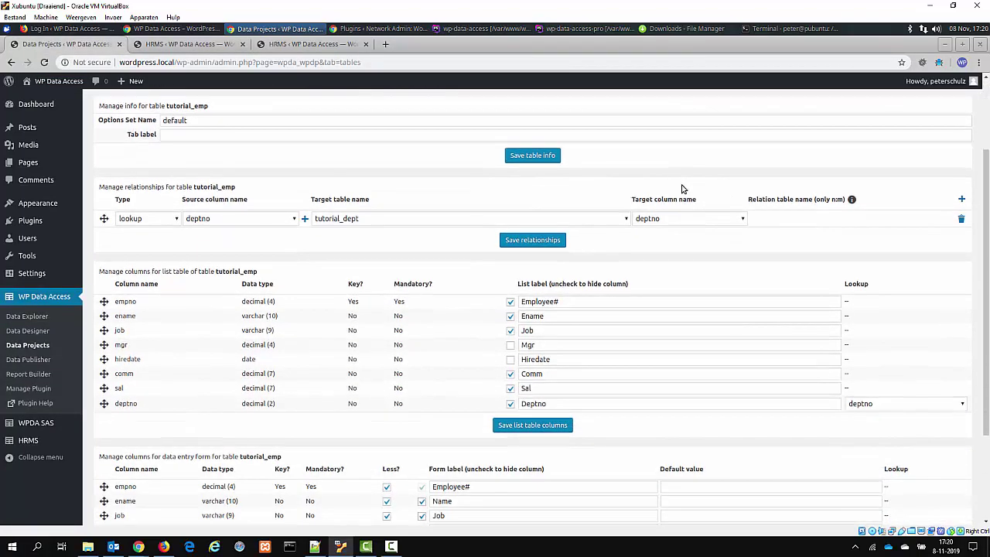
pyautogui.click(871, 405)
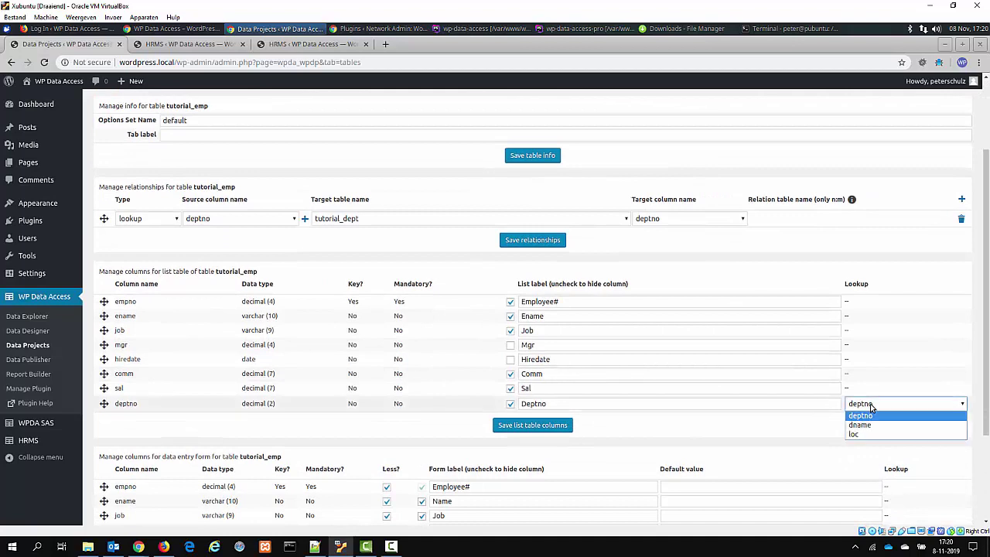
pyautogui.click(868, 424)
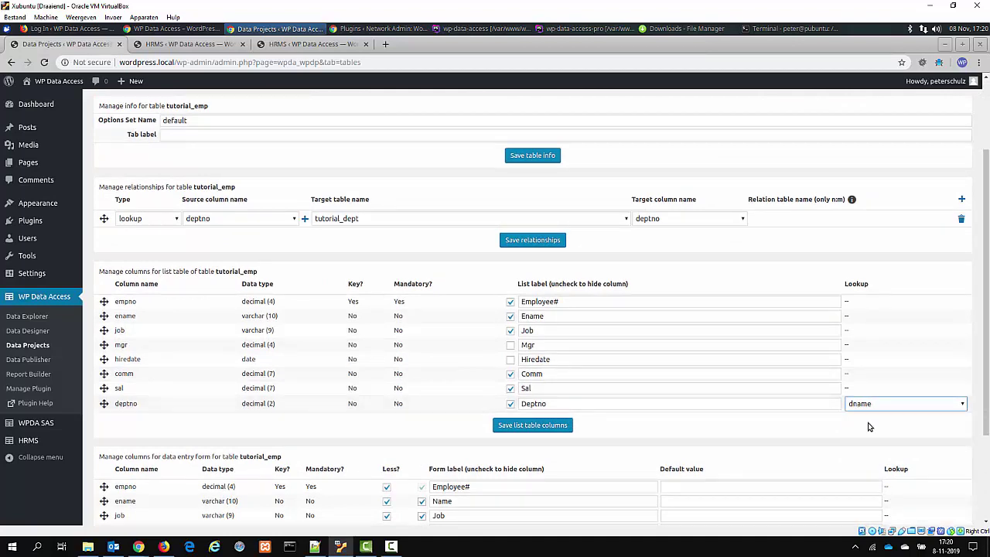
pyautogui.click(539, 404)
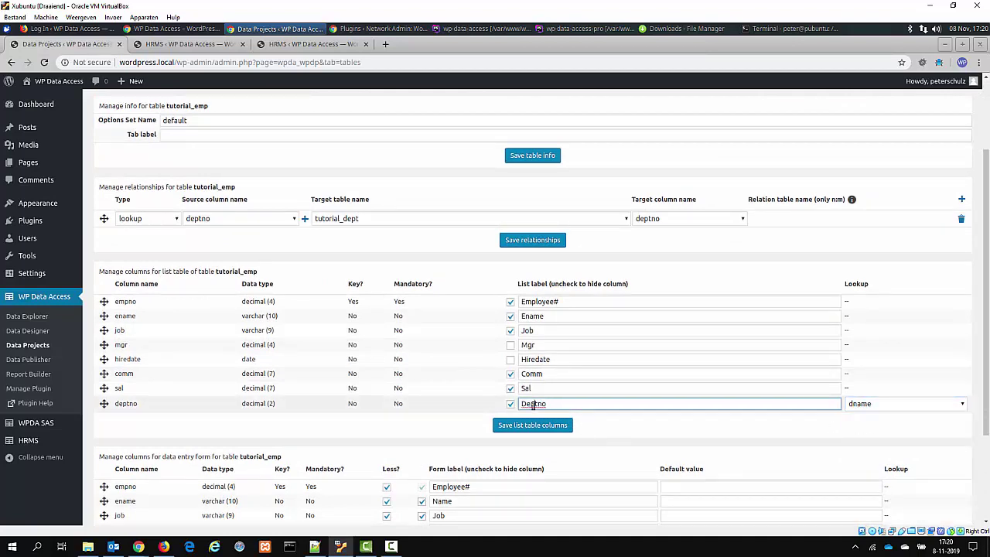
pyautogui.moveTo(534, 404); pyautogui.dragTo(588, 404)
pyautogui.write('artment')
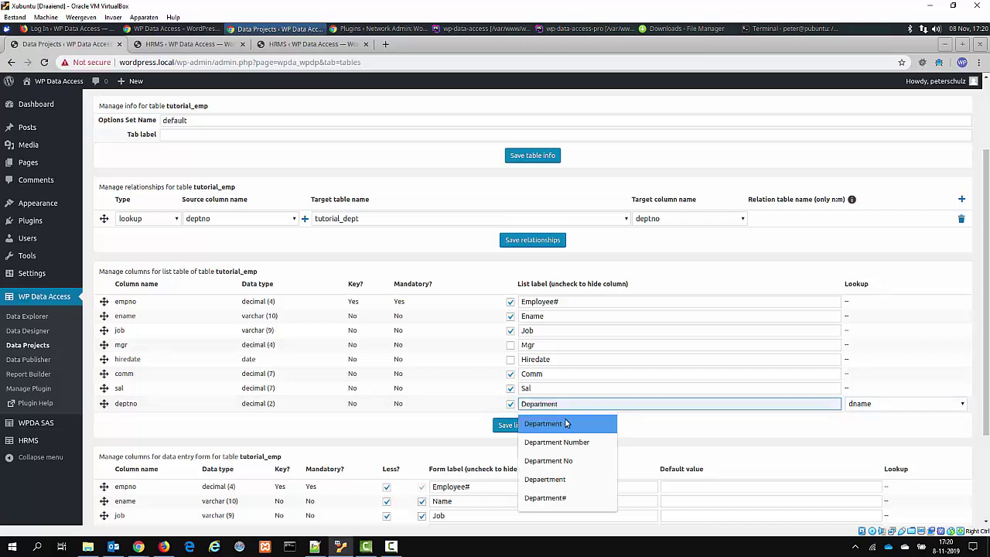
pyautogui.click(558, 423)
# Change the list labels of sal to Salary and comm to Commission in the tutorial_emp list table columns.
pyautogui.click(537, 391)
pyautogui.click(535, 408)
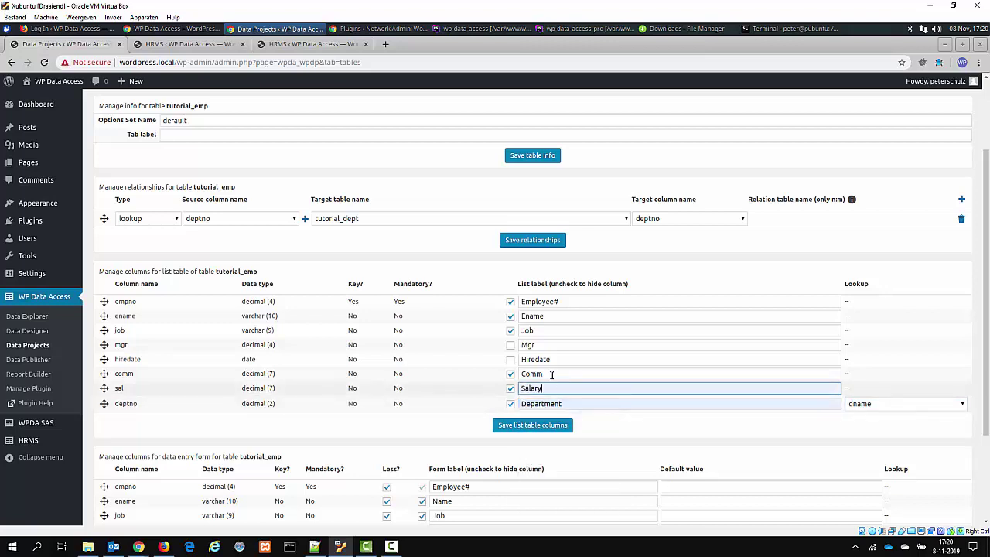
pyautogui.click(552, 375)
pyautogui.click(554, 393)
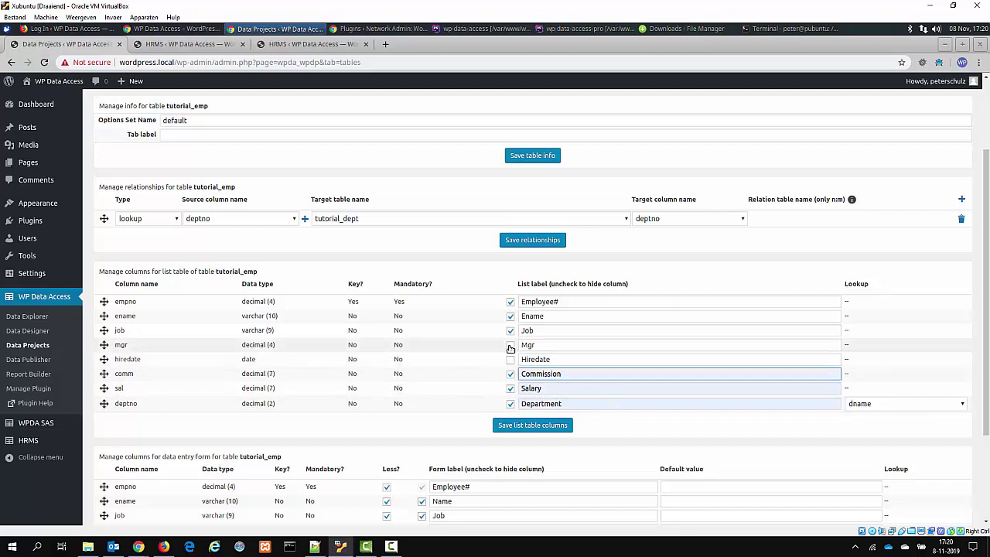
# Show the mgr column in the tutorial_emp list table and label it Manager.
pyautogui.click(511, 345)
pyautogui.moveTo(528, 345); pyautogui.dragTo(573, 345)
pyautogui.write('anage')
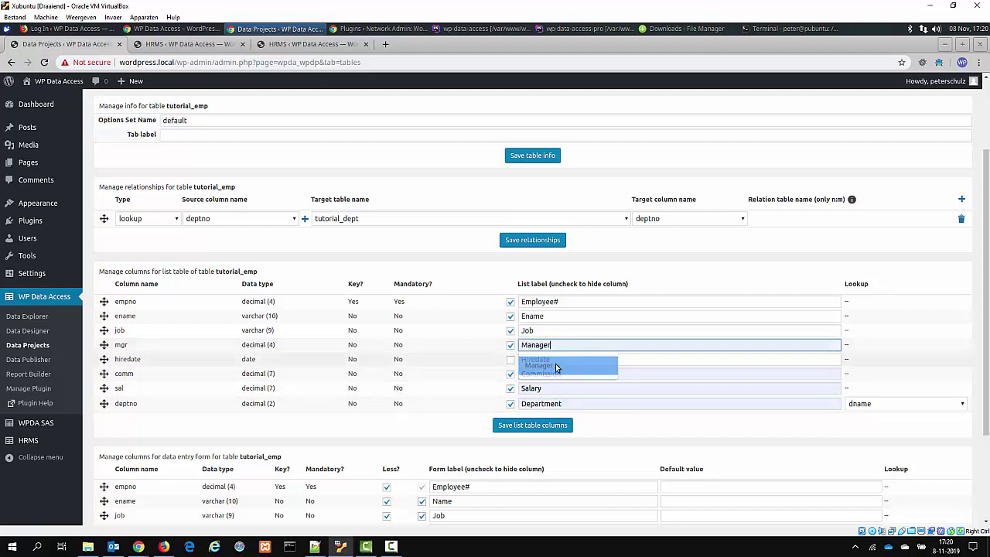
pyautogui.click(542, 362)
# Change the ename list label to Name and save the list table columns.
pyautogui.moveTo(529, 316); pyautogui.dragTo(511, 318)
pyautogui.click(511, 316)
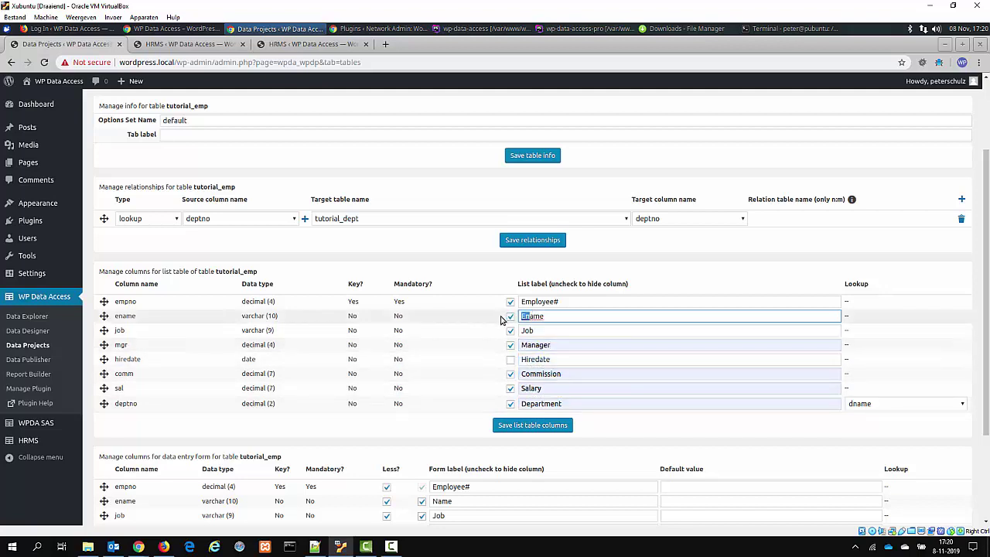
pyautogui.write('N')
pyautogui.click(553, 428)
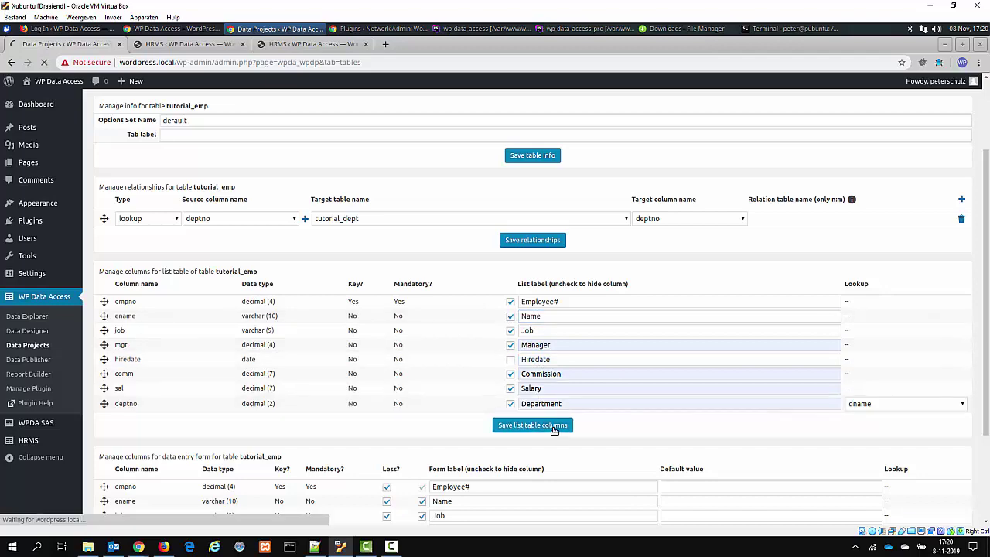
# Reload the Employees list to check its columns and sort it by Salary.
pyautogui.click(188, 45)
pyautogui.press('F5')
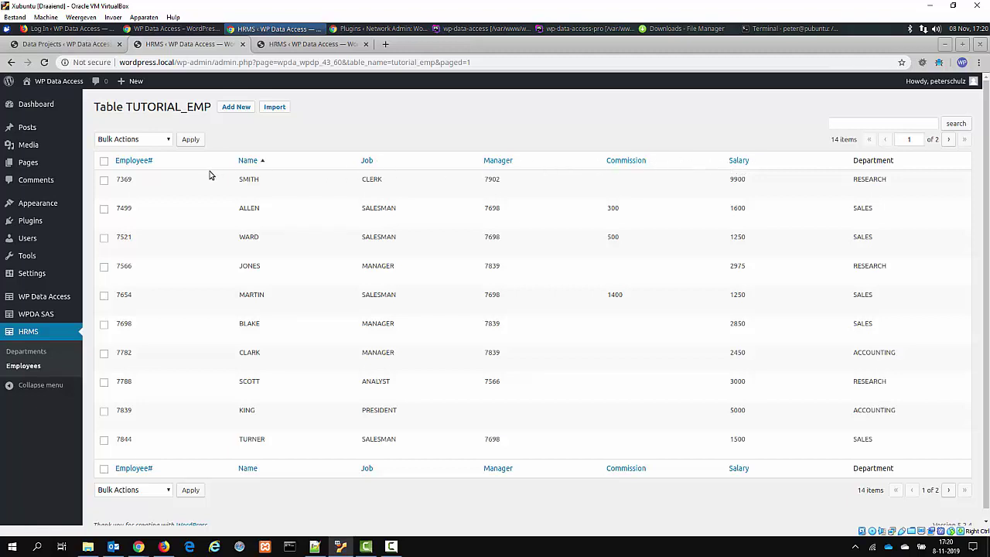
pyautogui.click(737, 161)
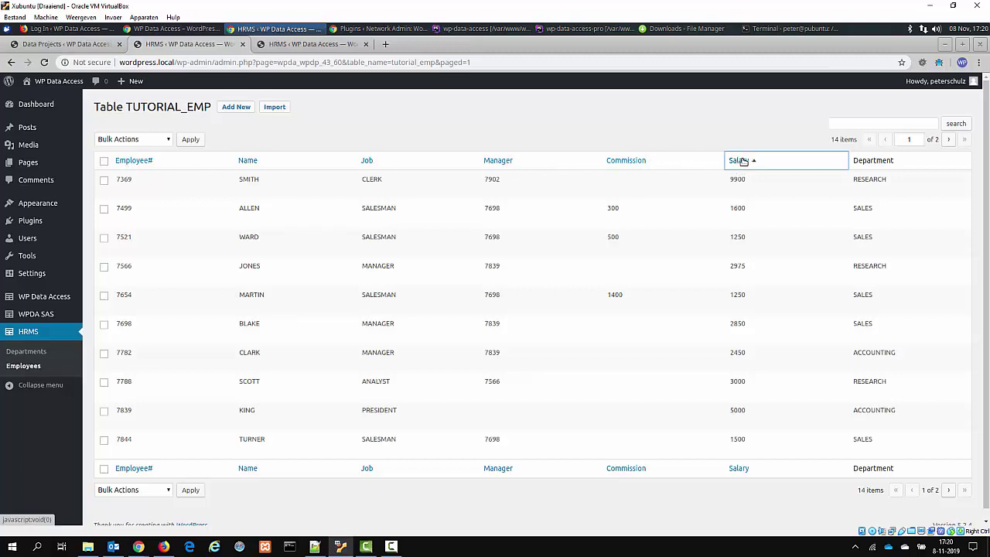
pyautogui.click(742, 161)
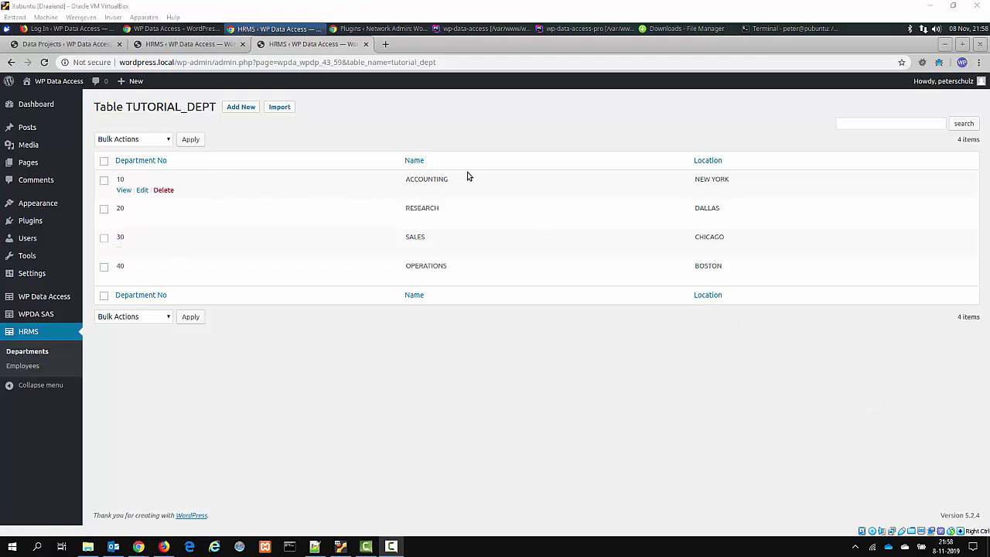
# Open the ACCOUNTING department's edit form to check its labels, and open the Data Explorer in a new browser tab.
pyautogui.click(144, 191)
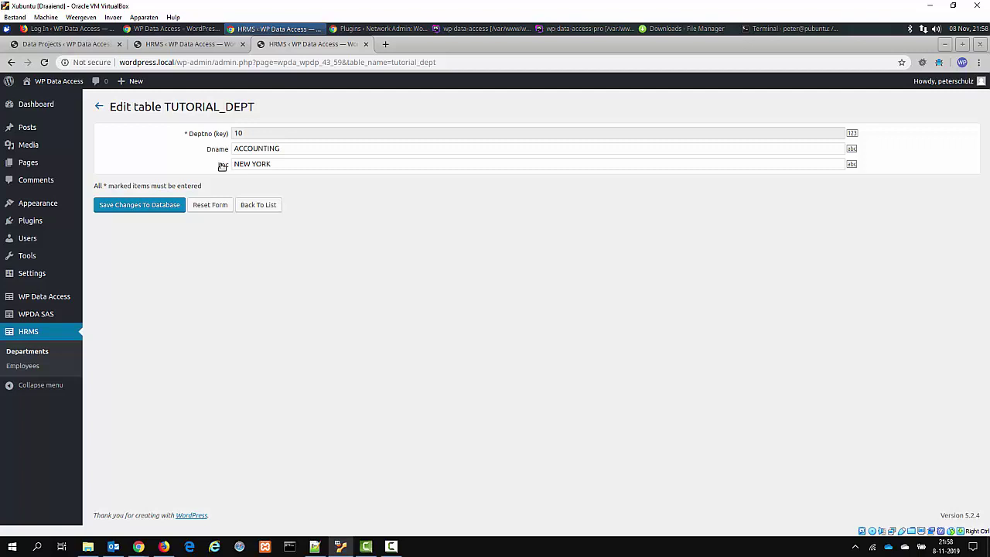
pyautogui.moveTo(56, 300)
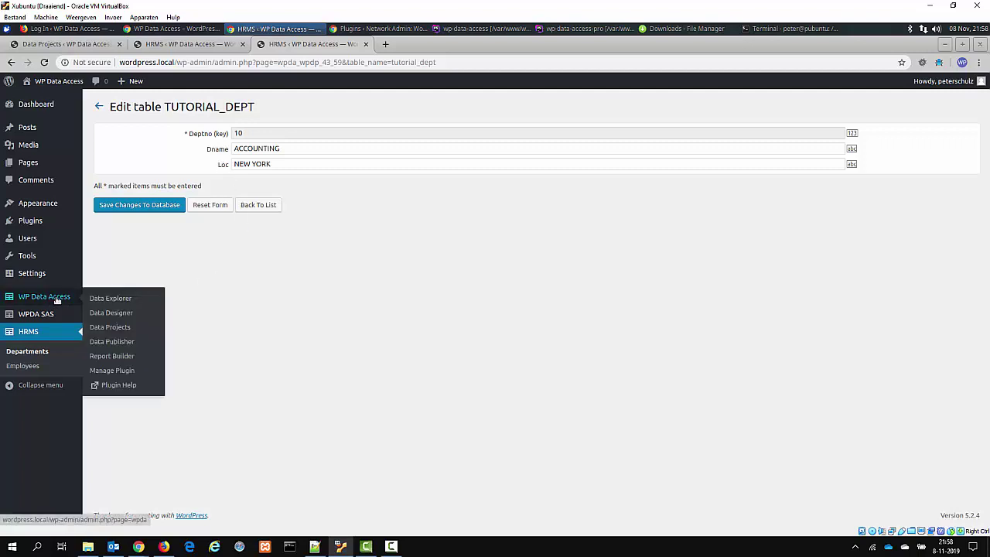
pyautogui.rightClick(118, 299)
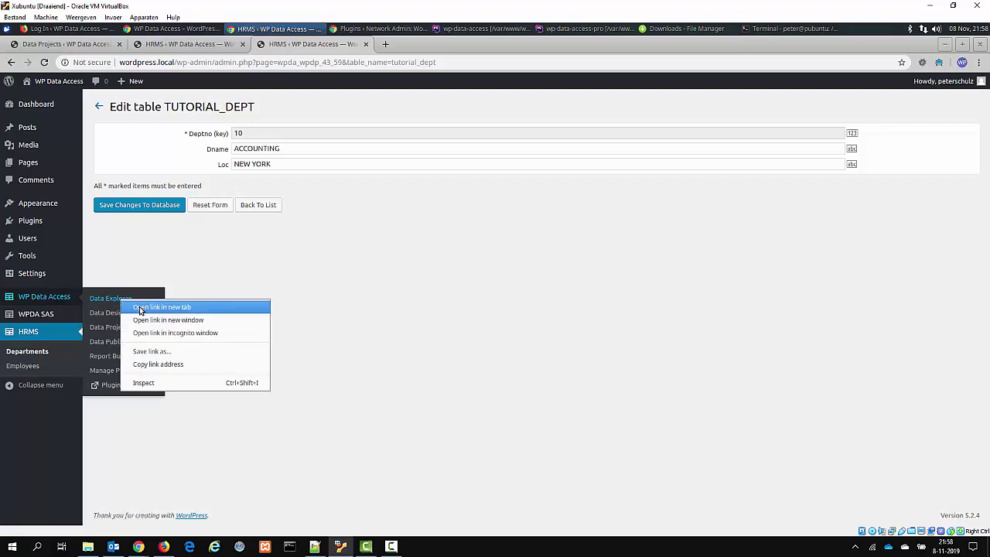
pyautogui.click(140, 307)
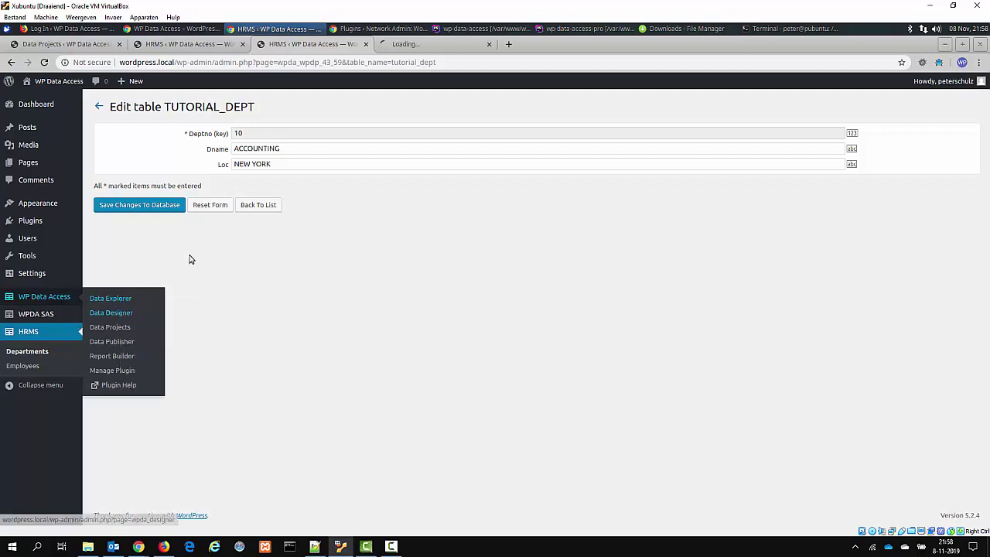
# Search the Data Explorer for dept and review the column labels in the table settings of tutorial_dept.
pyautogui.click(428, 44)
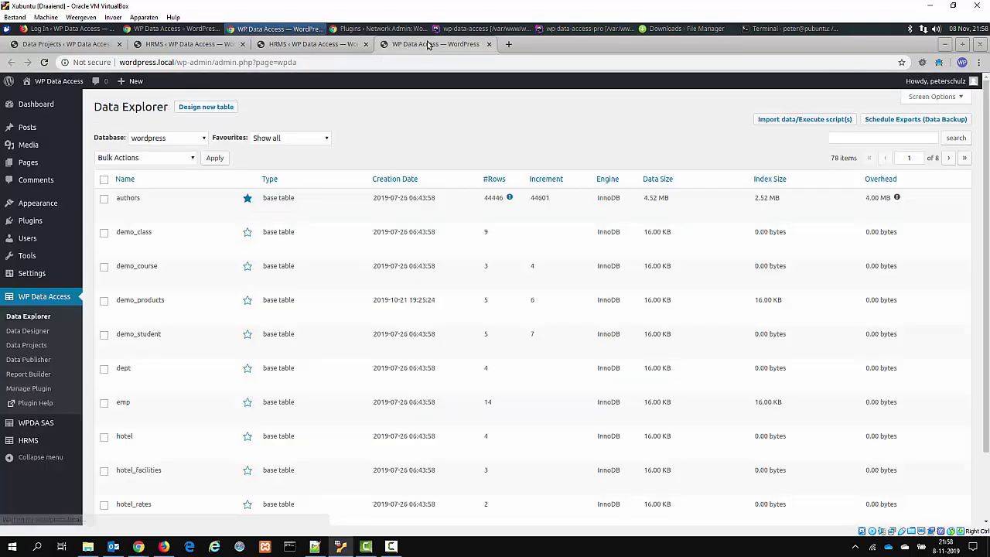
pyautogui.click(853, 137)
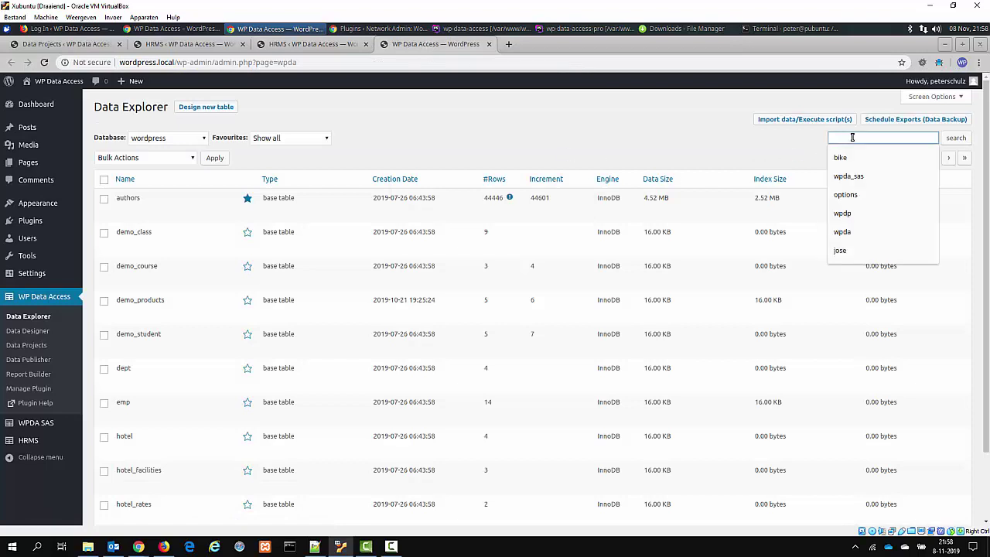
pyautogui.write('e')
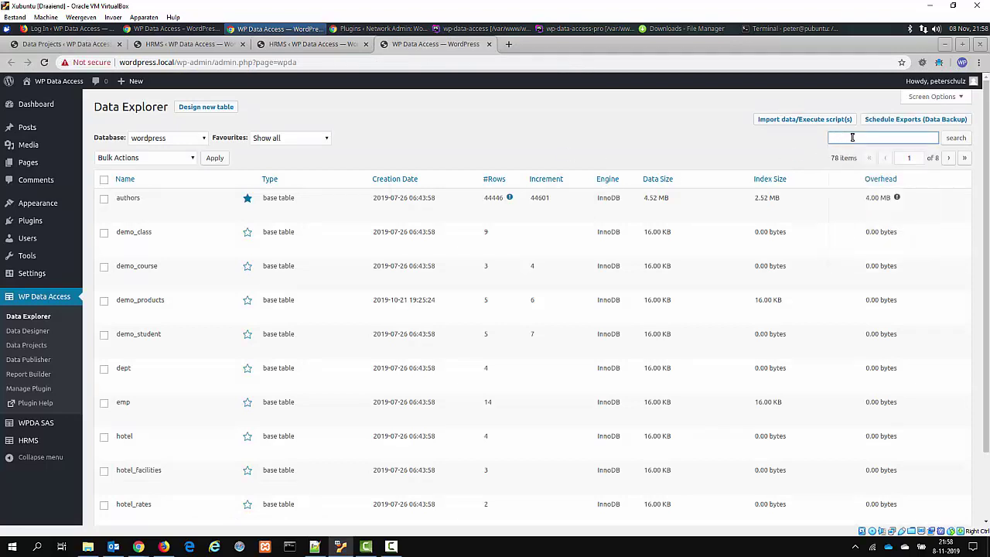
pyautogui.write('dept')
pyautogui.press('Return')
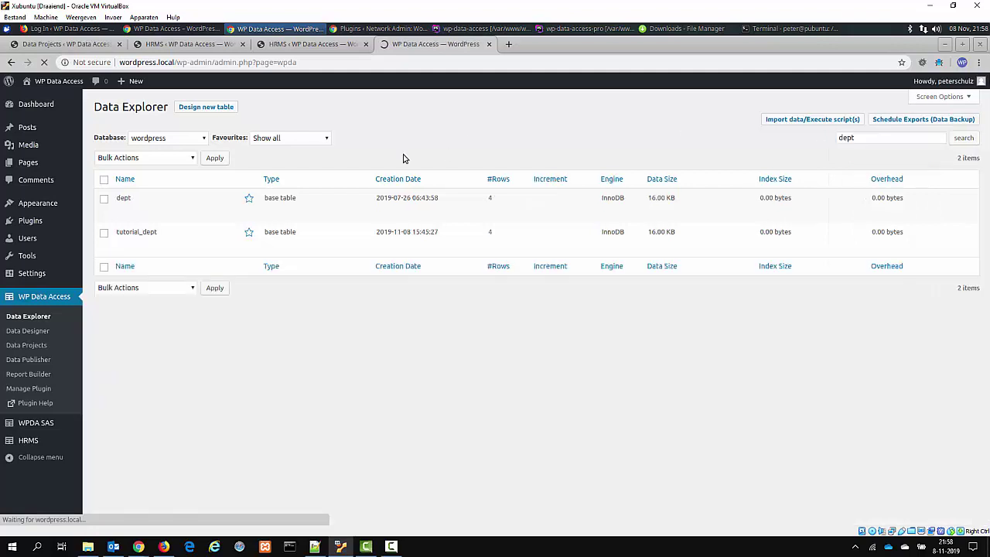
pyautogui.click(129, 242)
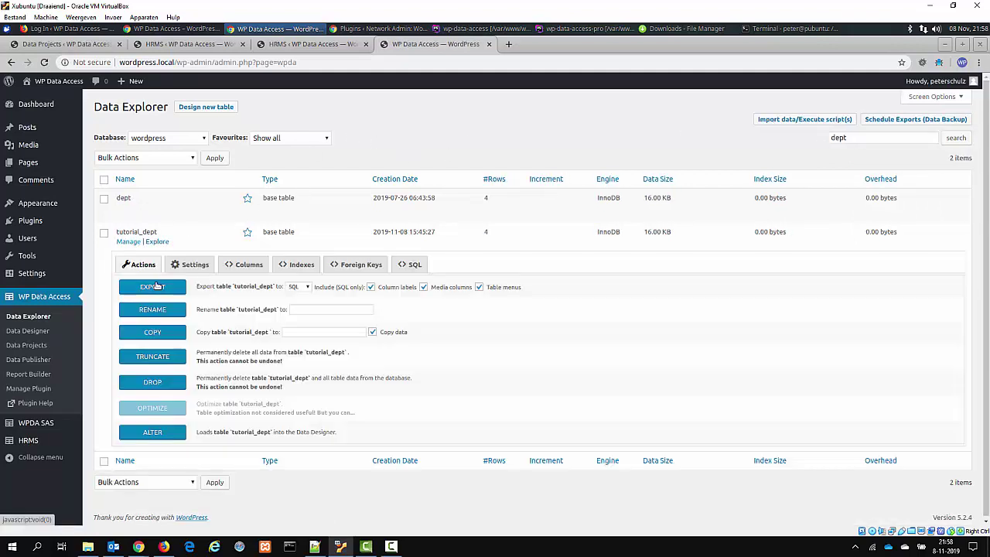
pyautogui.click(186, 267)
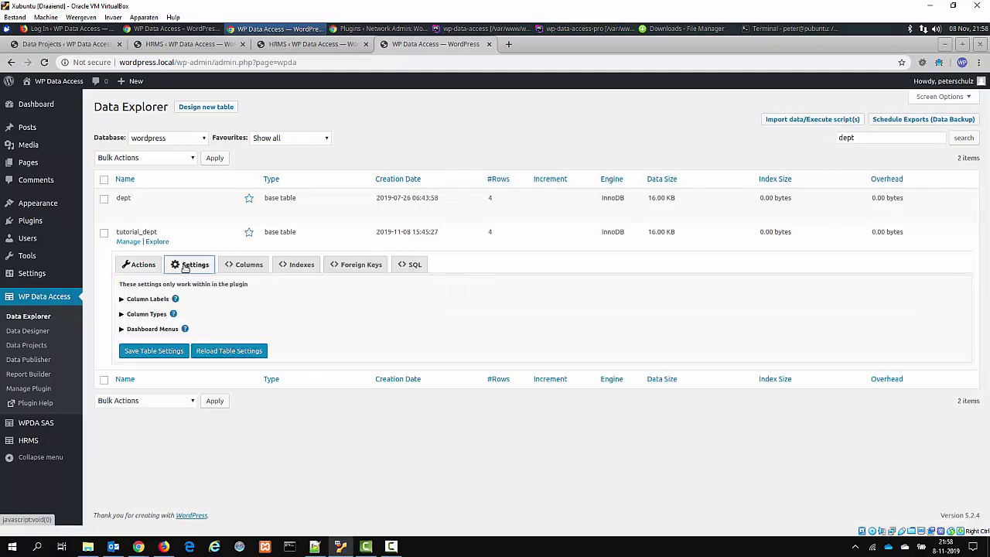
pyautogui.click(164, 303)
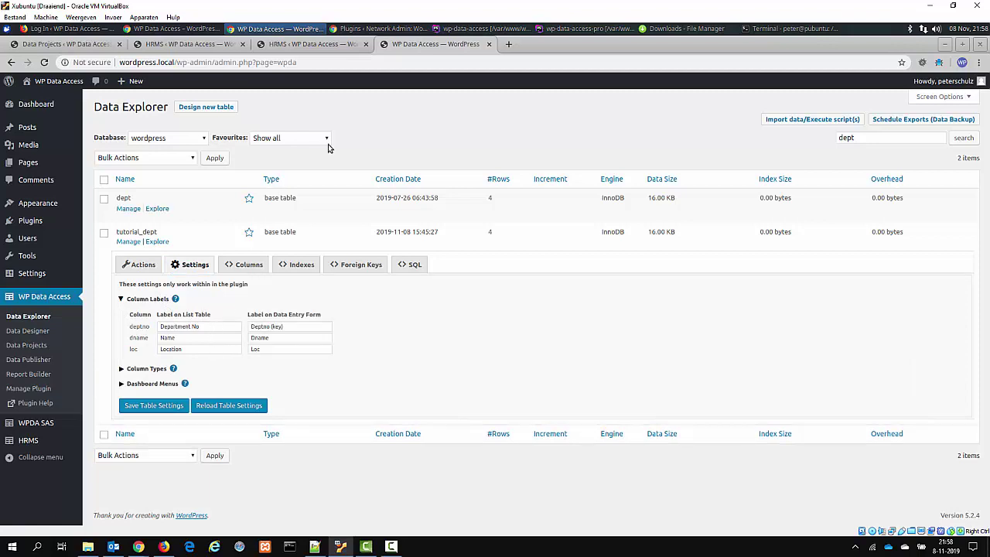
pyautogui.click(313, 44)
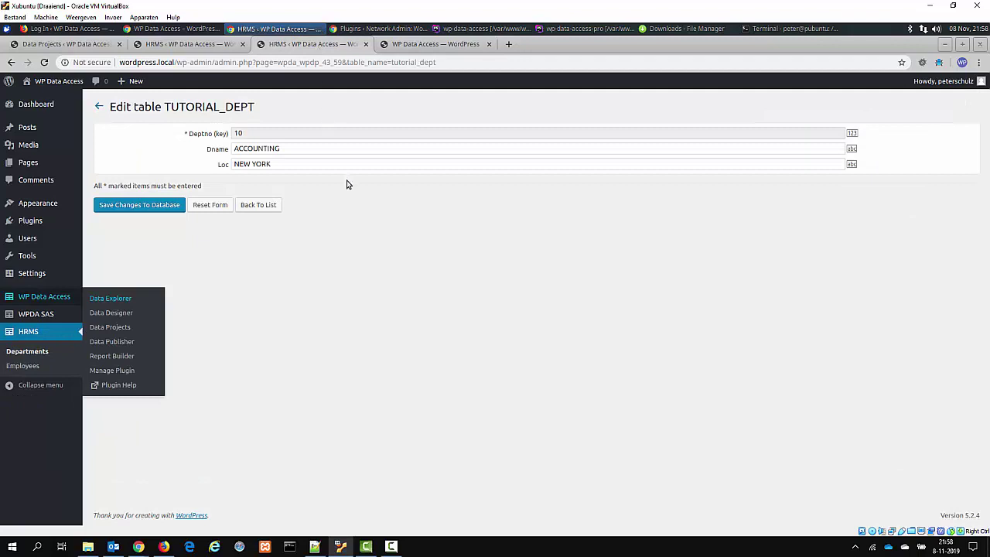
# Open the tutorial_dept table options for editing and set the deptno data entry form label to Department No.
pyautogui.click(101, 45)
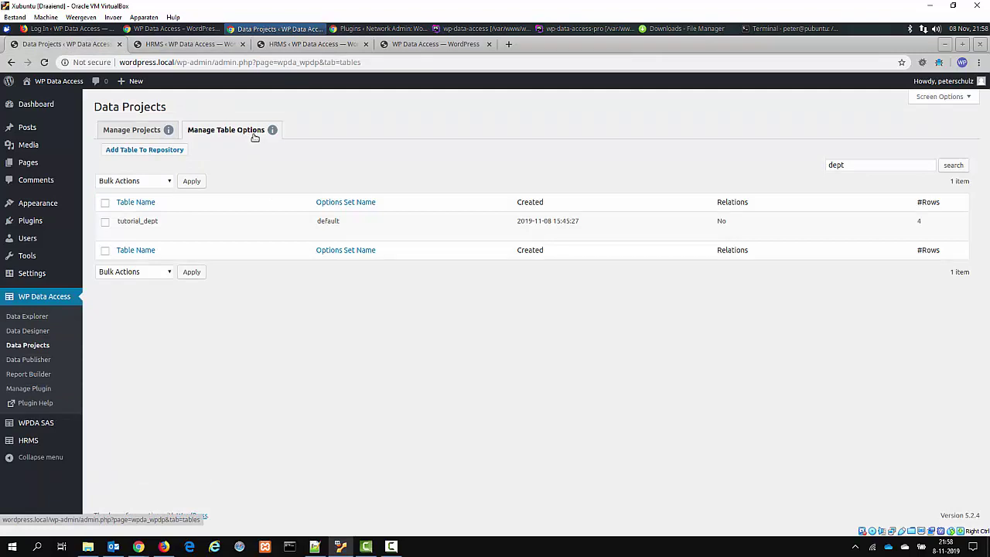
pyautogui.moveTo(136, 233)
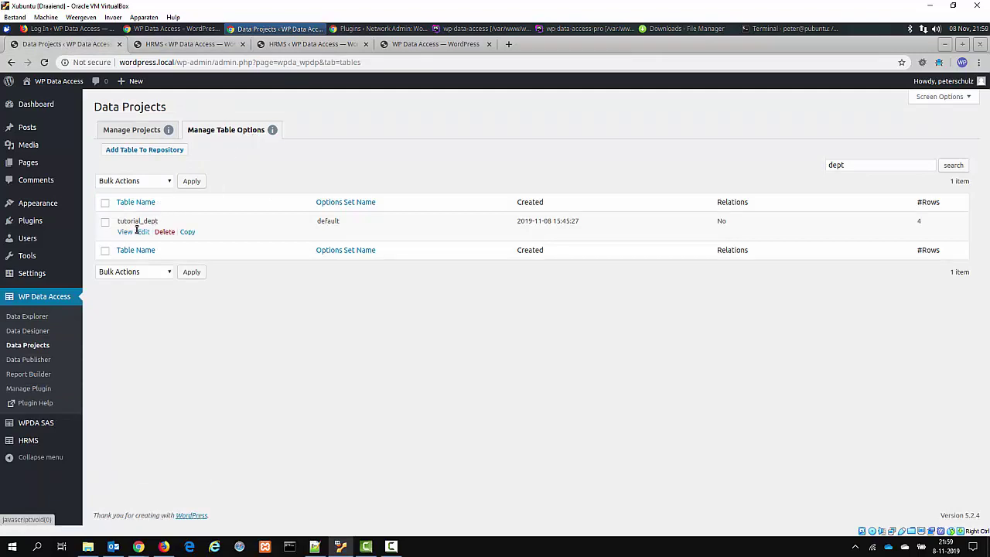
pyautogui.click(144, 233)
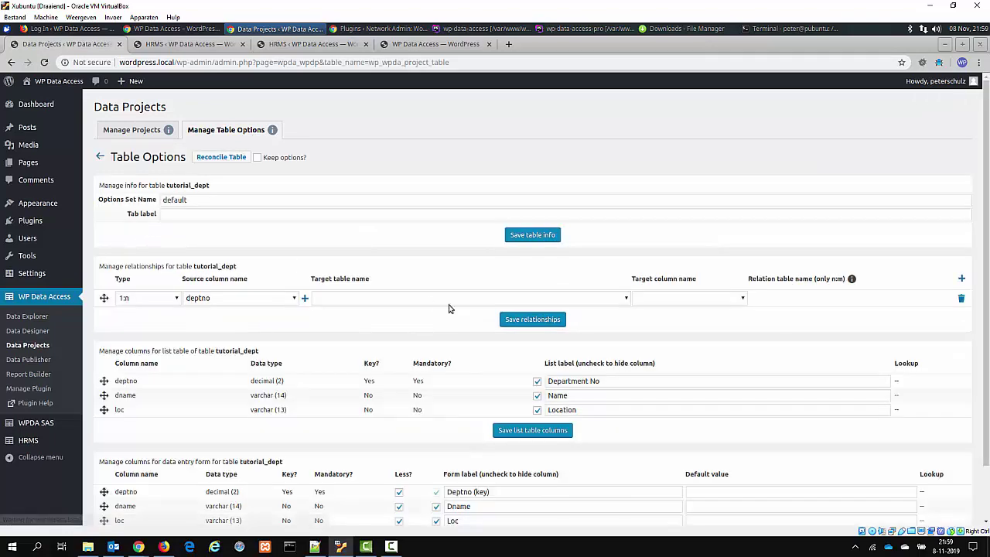
pyautogui.scroll(-2, 453, 316)
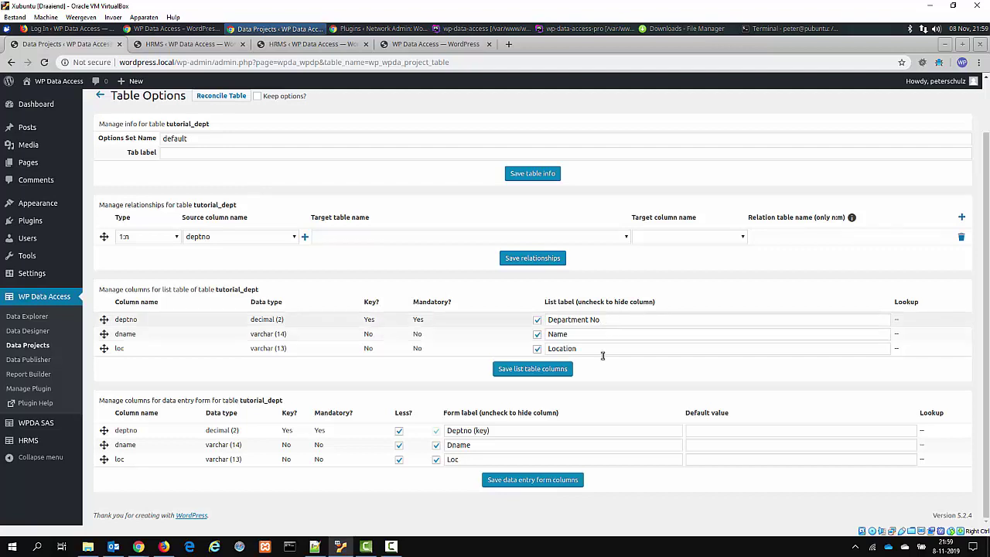
pyautogui.moveTo(611, 319); pyautogui.dragTo(537, 318)
pyautogui.hotkey('ctrl', 'c')
pyautogui.moveTo(499, 430); pyautogui.dragTo(419, 425)
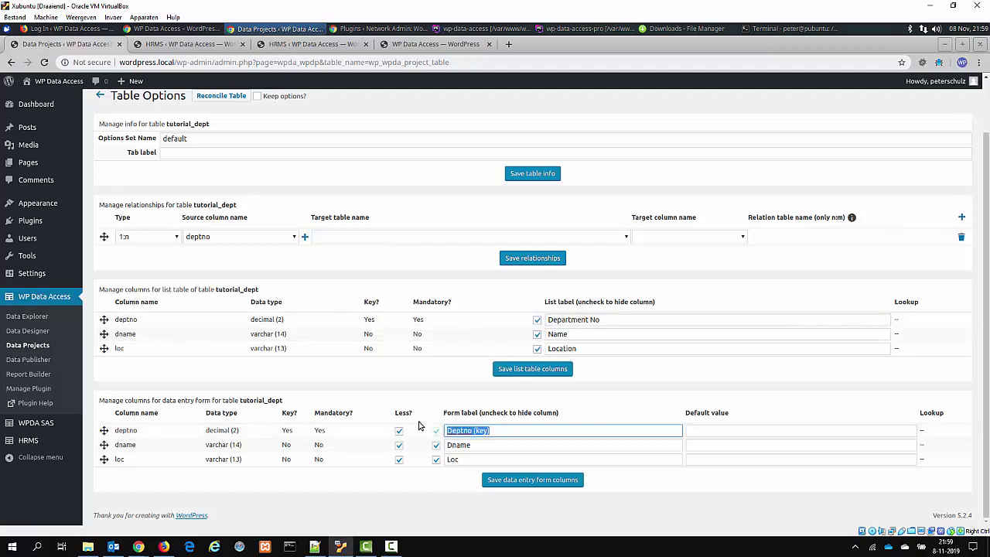
pyautogui.hotkey('ctrl', 'v')
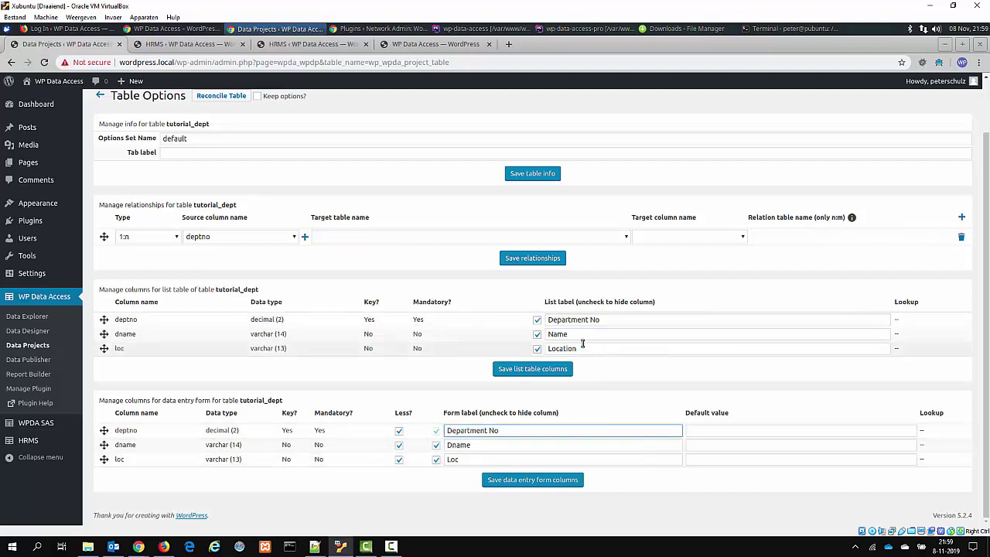
# Copy the list labels Name and Location to the dname and loc form labels and save the data entry form columns.
pyautogui.moveTo(572, 334); pyautogui.dragTo(543, 339)
pyautogui.hotkey('ctrl', 'c')
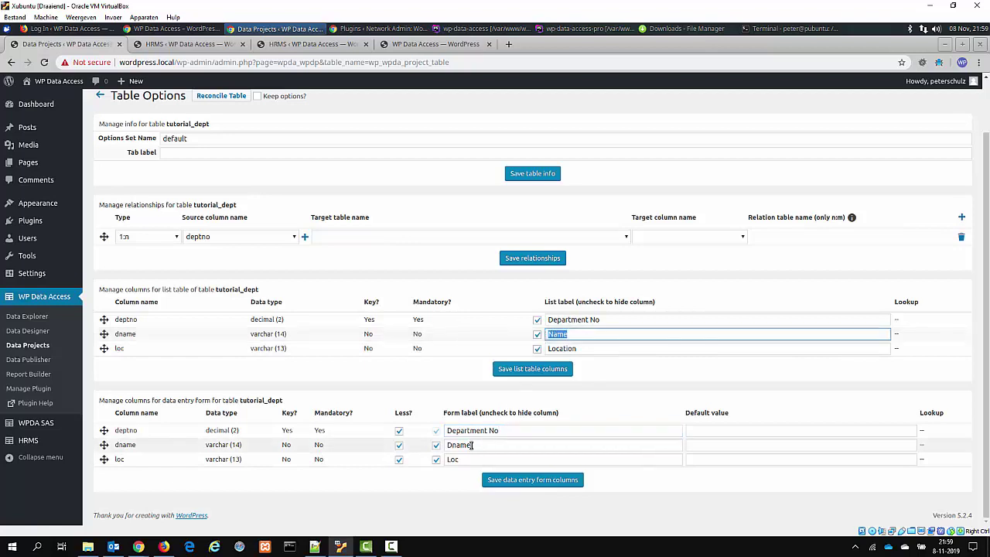
pyautogui.moveTo(474, 445); pyautogui.dragTo(445, 445)
pyautogui.hotkey('ctrl', 'v')
pyautogui.moveTo(577, 348); pyautogui.dragTo(530, 348)
pyautogui.hotkey('ctrl', 'c')
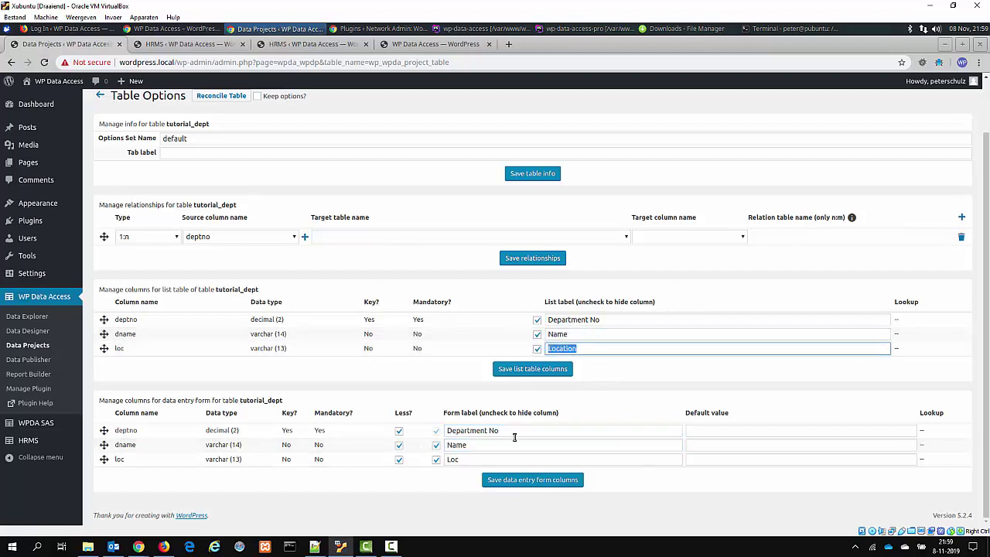
pyautogui.moveTo(463, 460); pyautogui.dragTo(445, 462)
pyautogui.hotkey('ctrl', 'v')
pyautogui.click(521, 480)
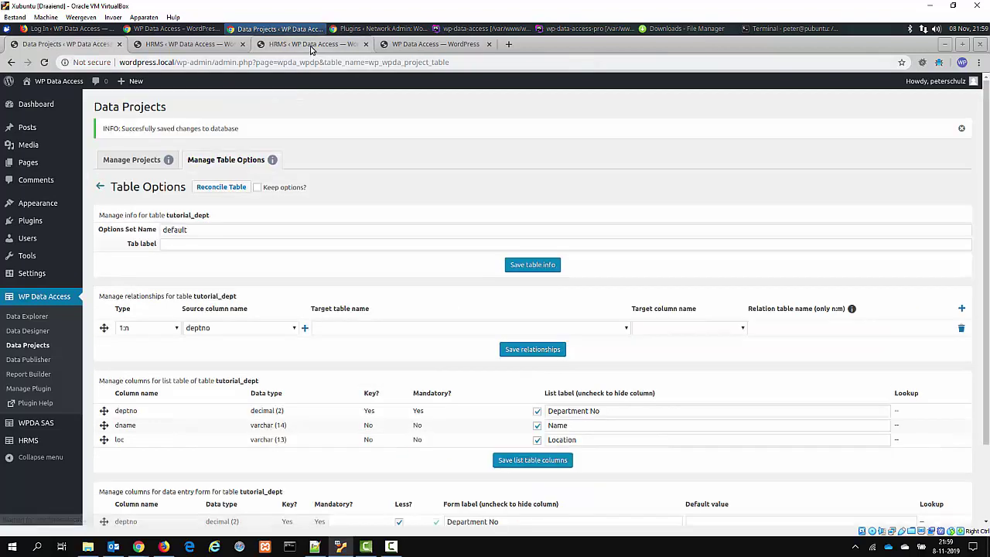
# Reopen the ACCOUNTING department's edit form to check its labels, and return to the Departments list.
pyautogui.click(316, 45)
pyautogui.click(259, 205)
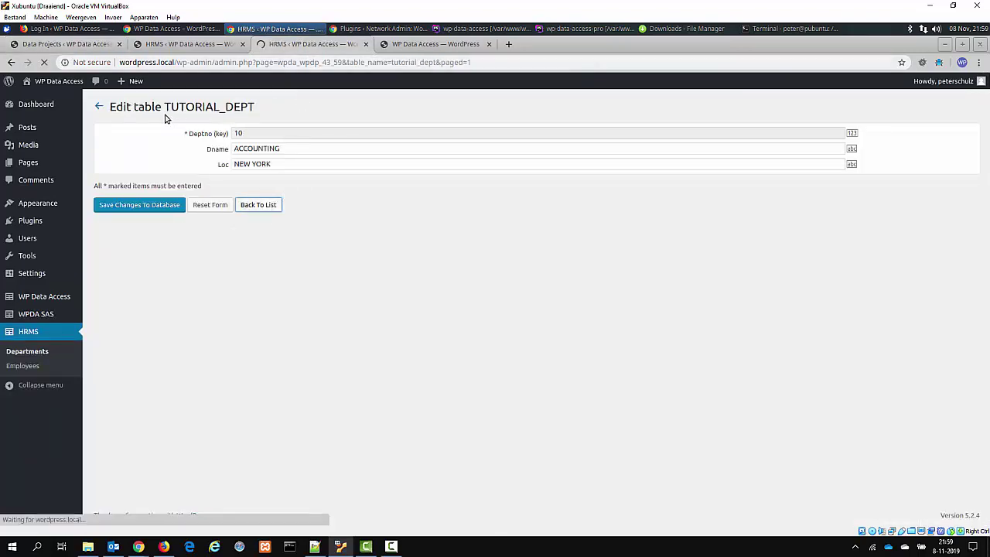
pyautogui.click(142, 191)
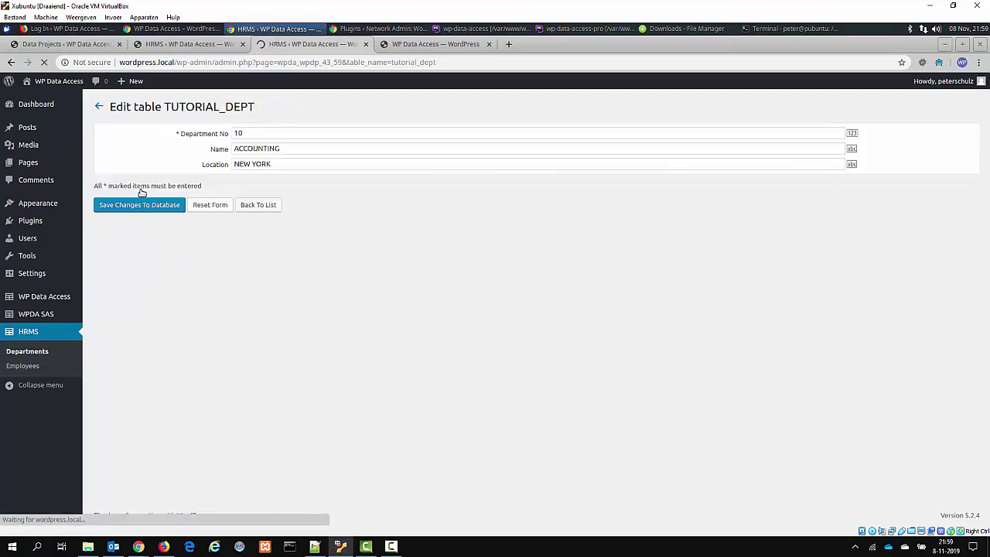
pyautogui.click(258, 206)
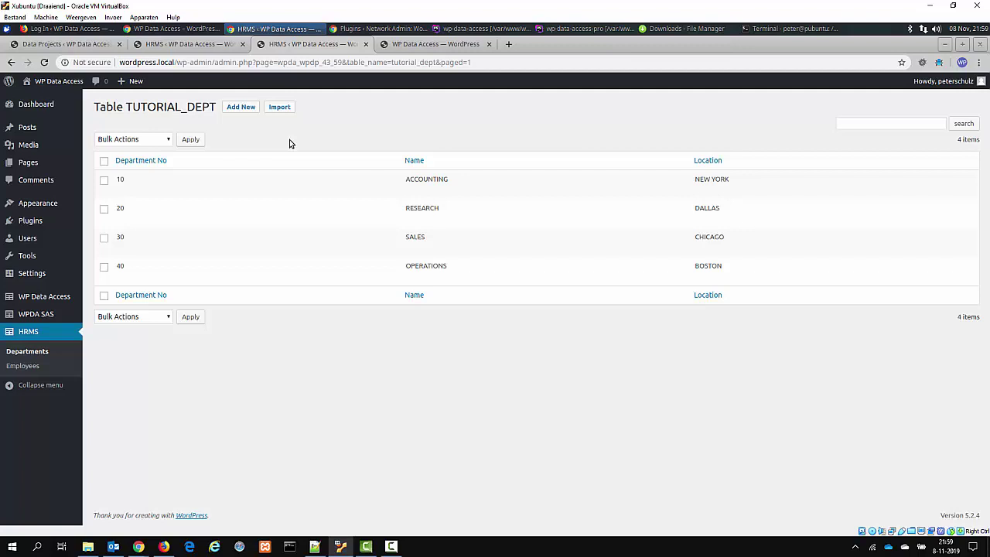
# Choose tutorial_emp as the target table of the 1:n relationship on deptno in the tutorial_dept table options.
pyautogui.click(66, 44)
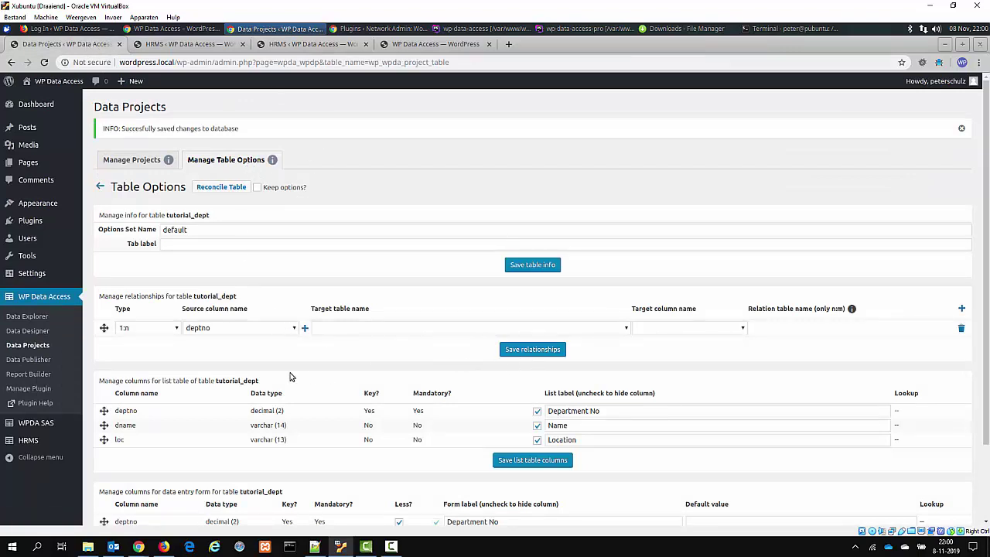
pyautogui.click(347, 331)
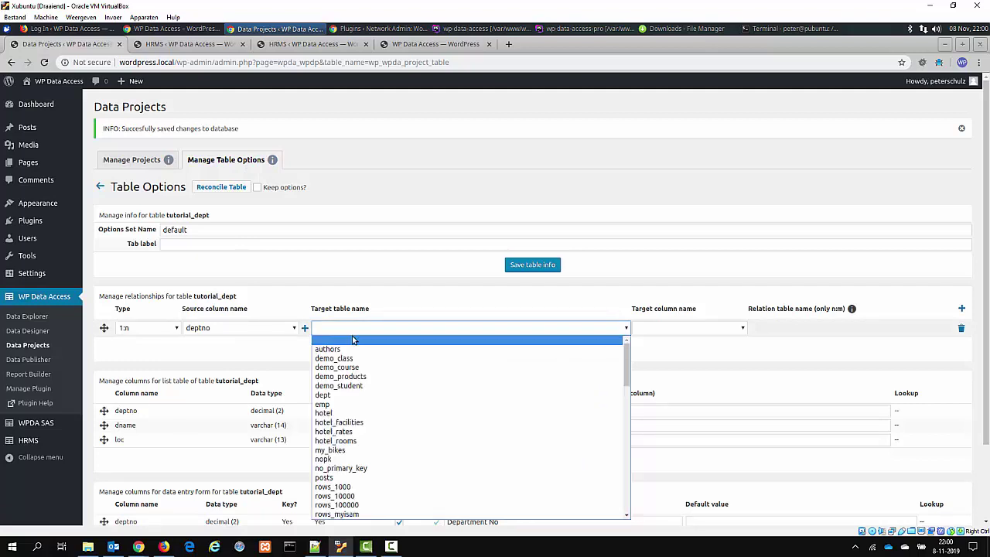
pyautogui.scroll(-1, 382, 435)
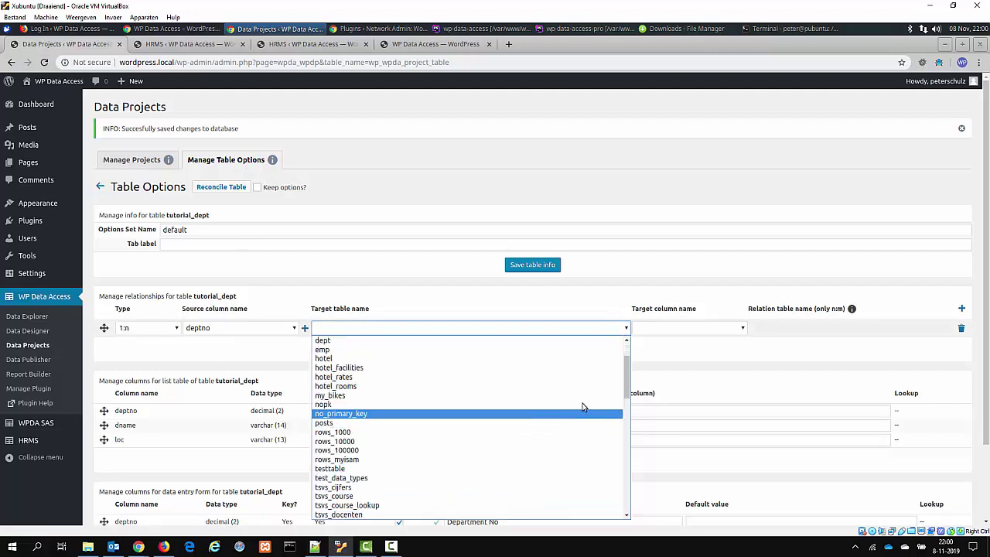
pyautogui.moveTo(631, 390); pyautogui.dragTo(632, 427)
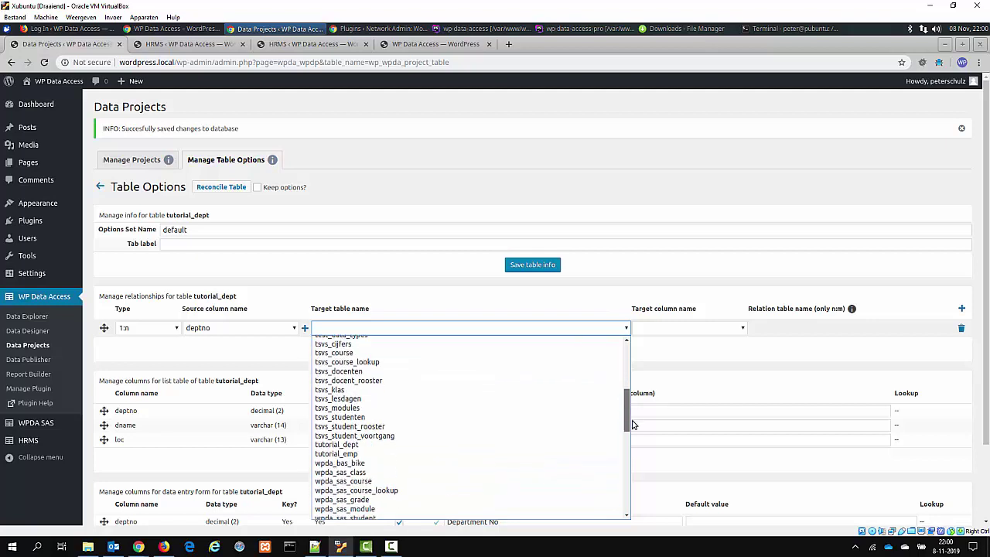
pyautogui.click(361, 455)
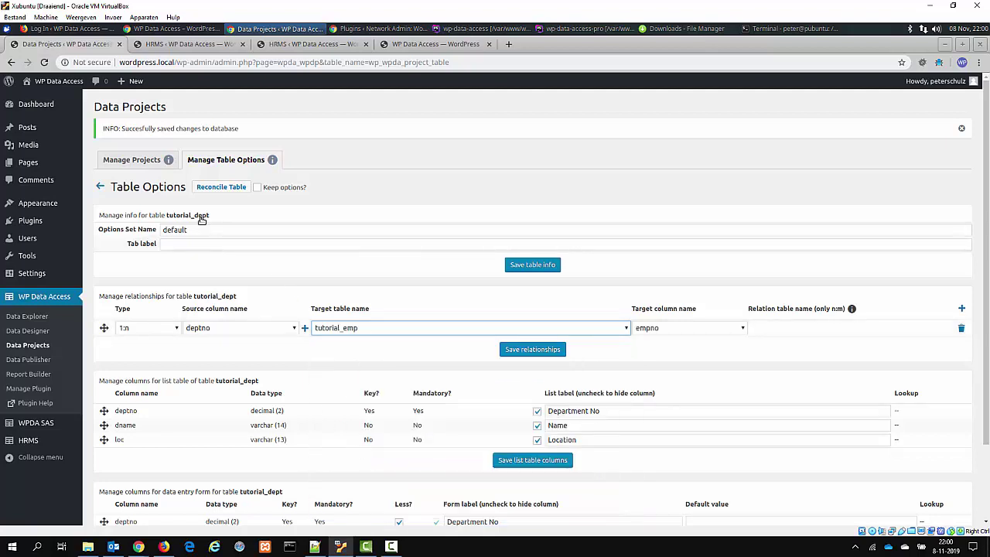
# Keep deptno as the relationship's source column, set the target column to deptno, and save the relationships.
pyautogui.click(237, 328)
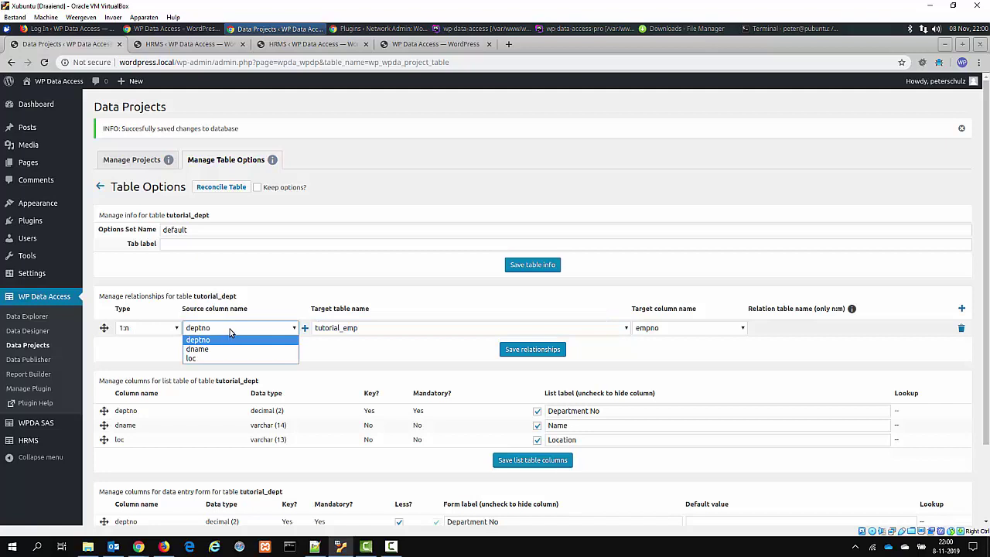
pyautogui.click(230, 329)
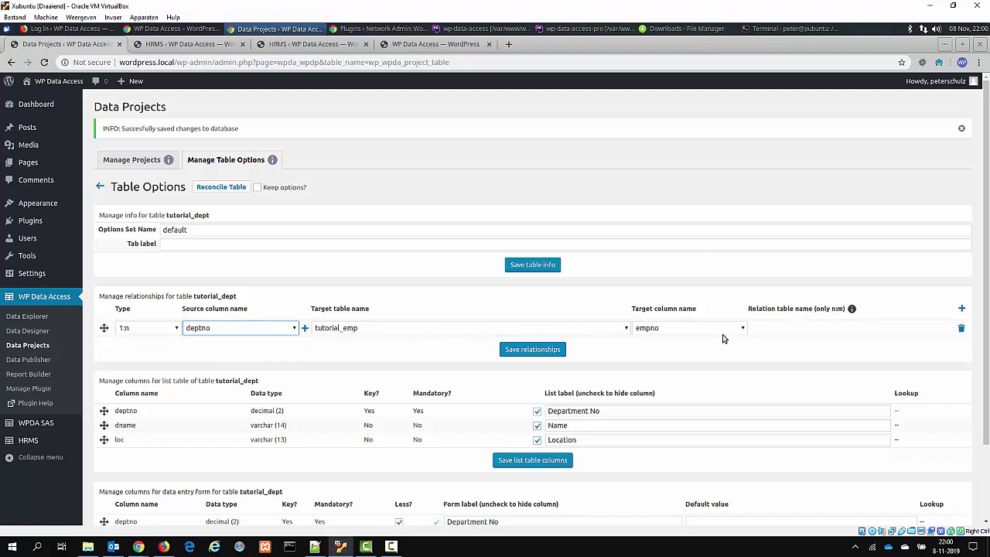
pyautogui.click(689, 328)
pyautogui.click(649, 404)
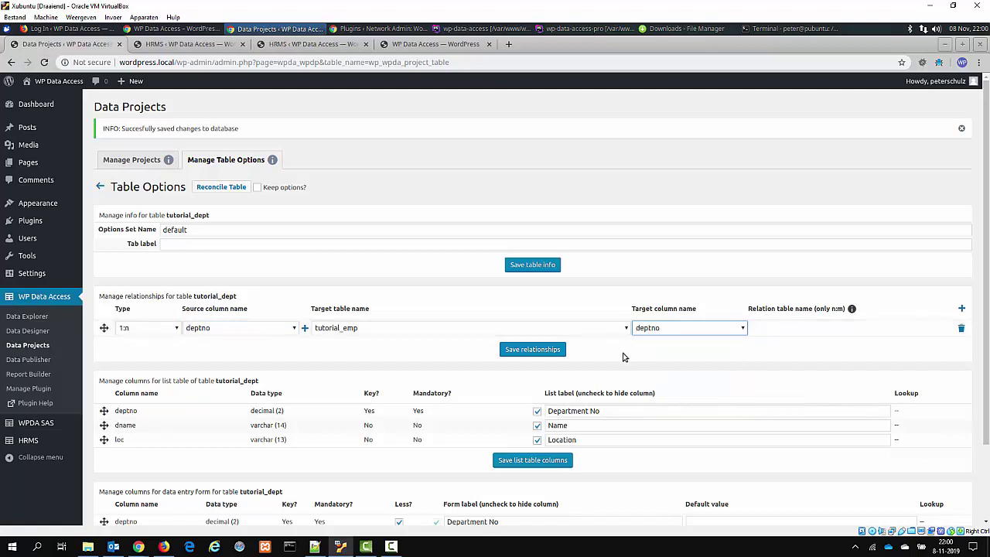
pyautogui.click(532, 350)
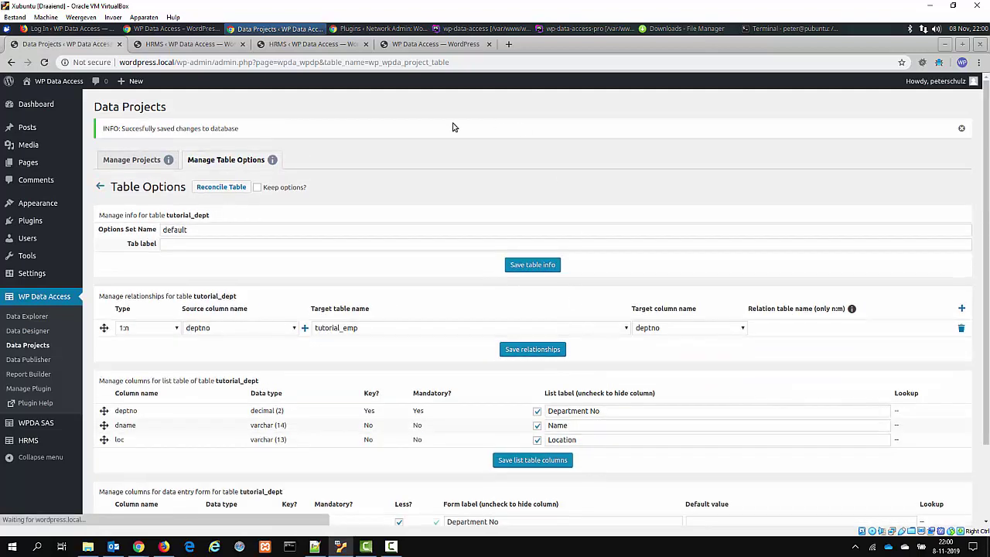
# Reload the Departments page, check the ACCOUNTING edit form for related employees, and return to the list.
pyautogui.click(313, 44)
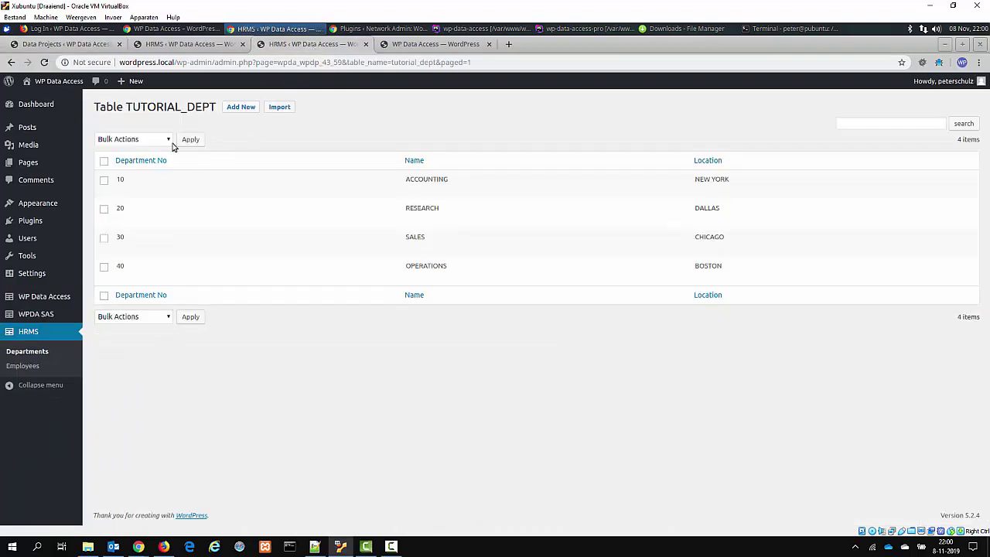
pyautogui.click(29, 355)
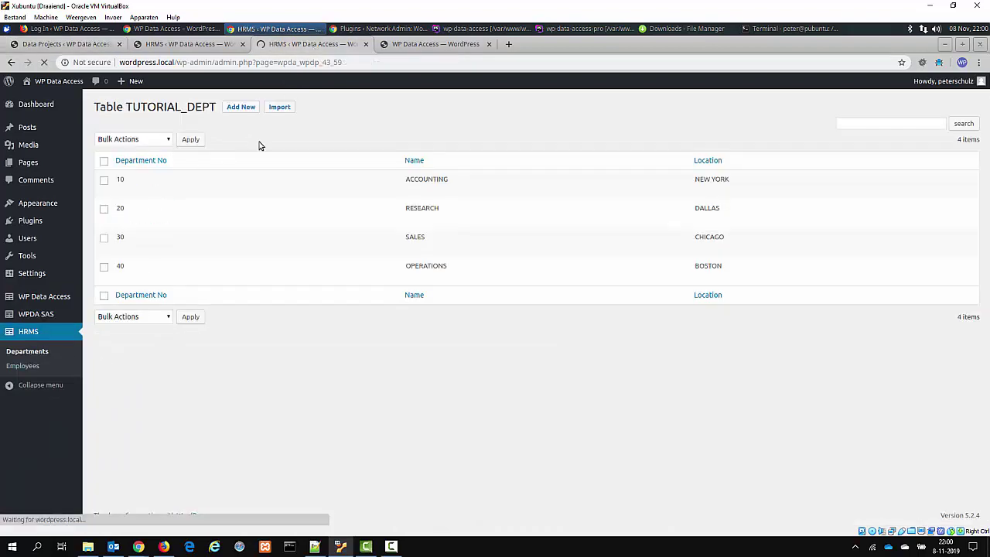
pyautogui.click(143, 192)
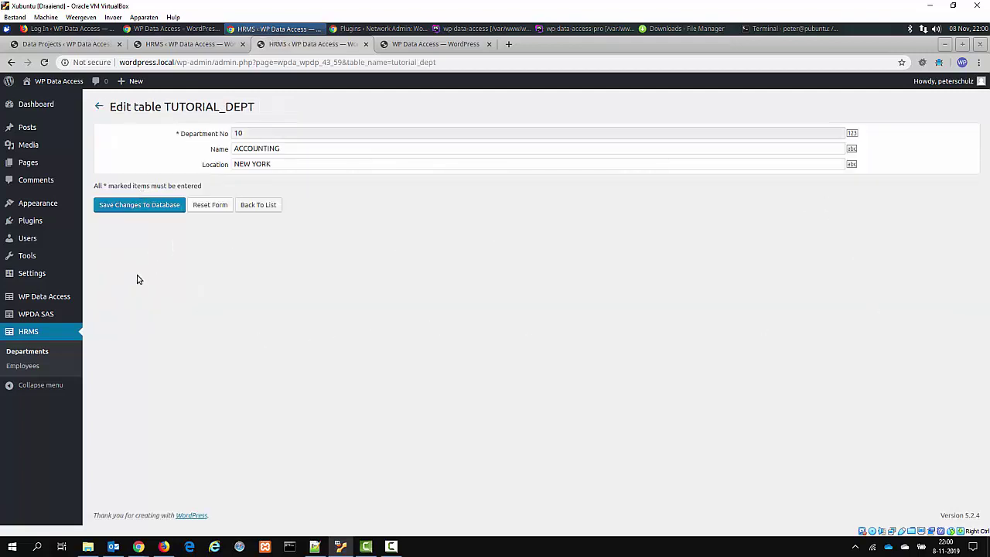
pyautogui.click(258, 204)
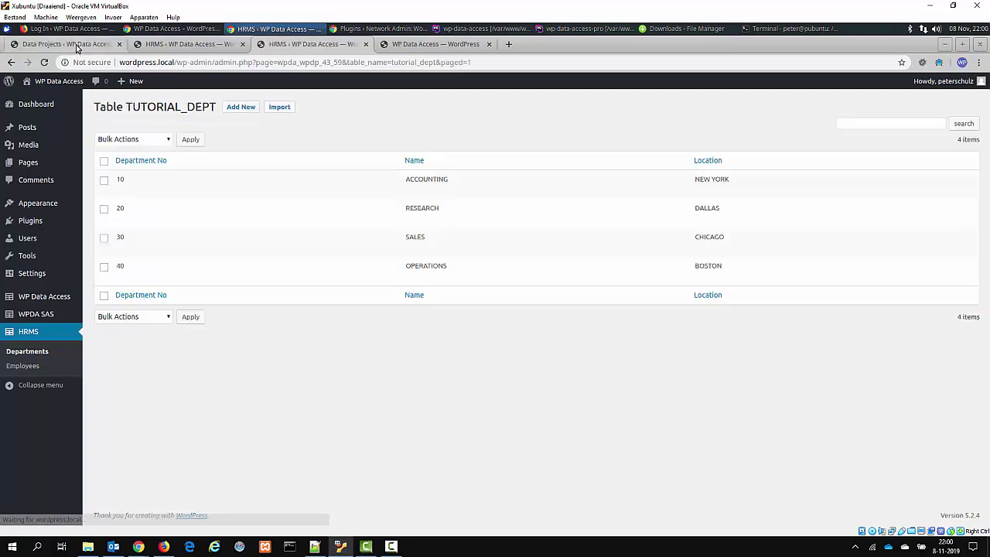
# Open the HRM project's Departments page for editing and change its type to parent/child.
pyautogui.click(76, 47)
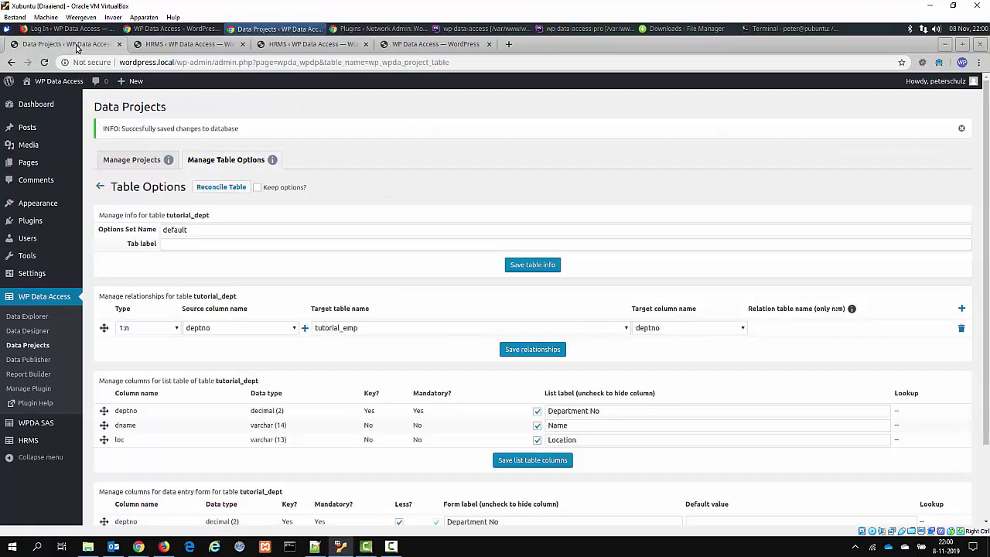
pyautogui.click(134, 161)
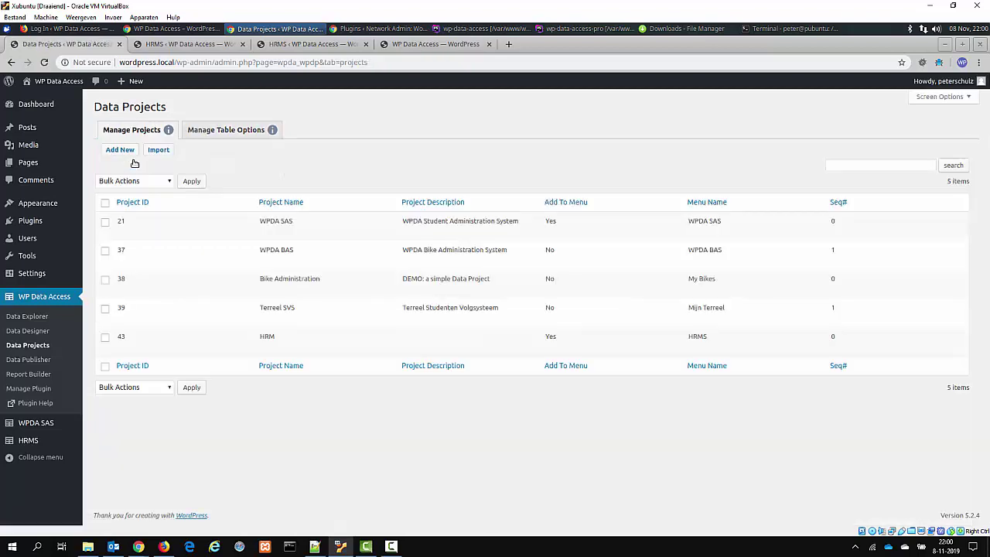
pyautogui.click(144, 348)
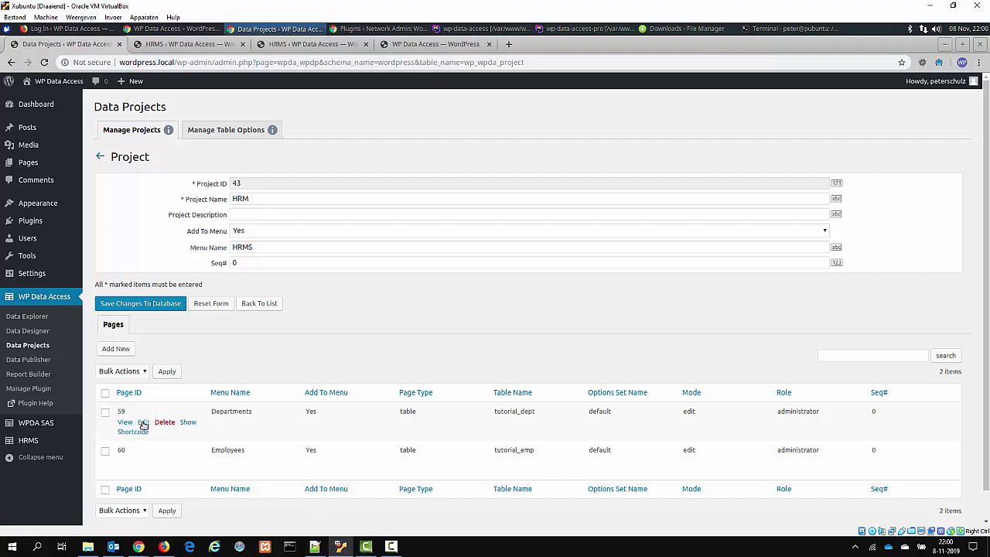
pyautogui.click(143, 422)
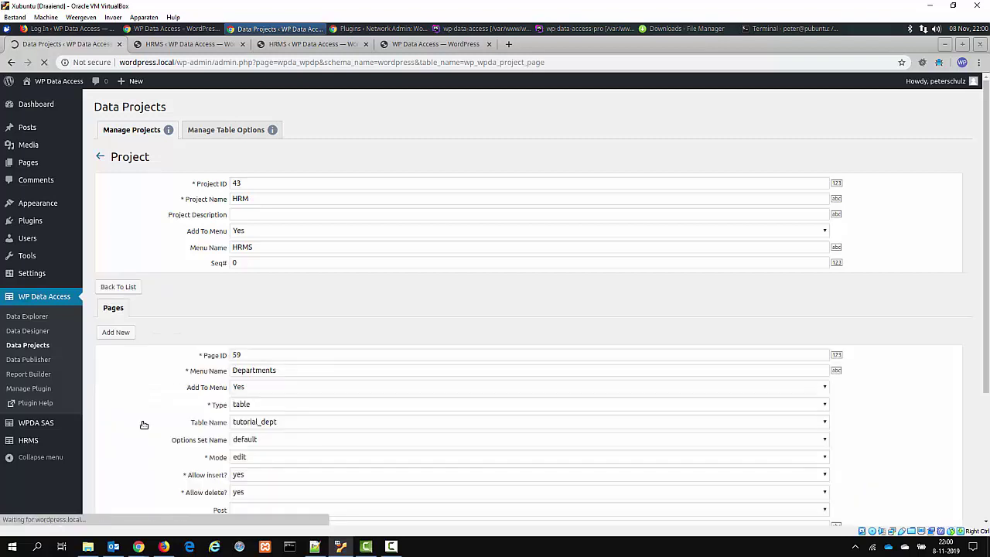
pyautogui.scroll(-2, 246, 360)
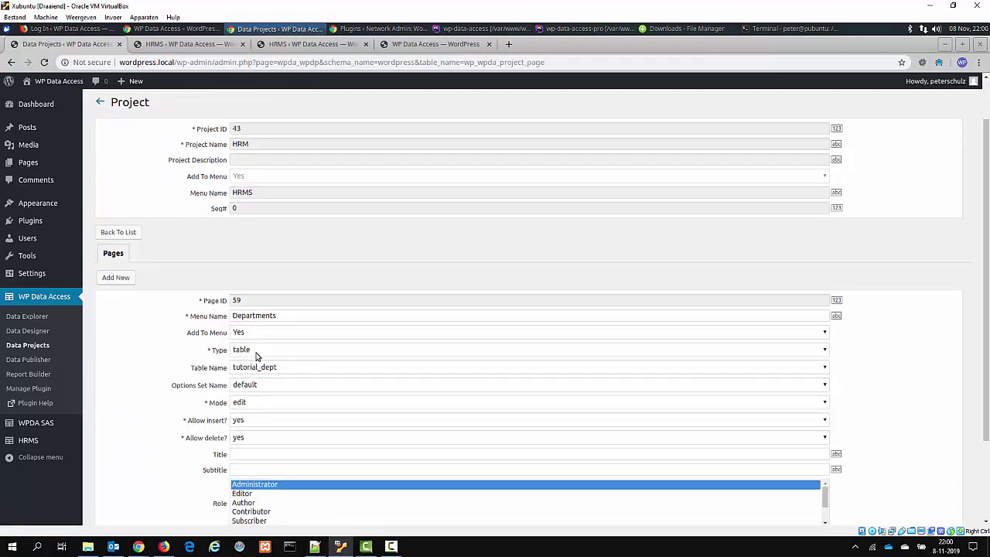
pyautogui.click(258, 354)
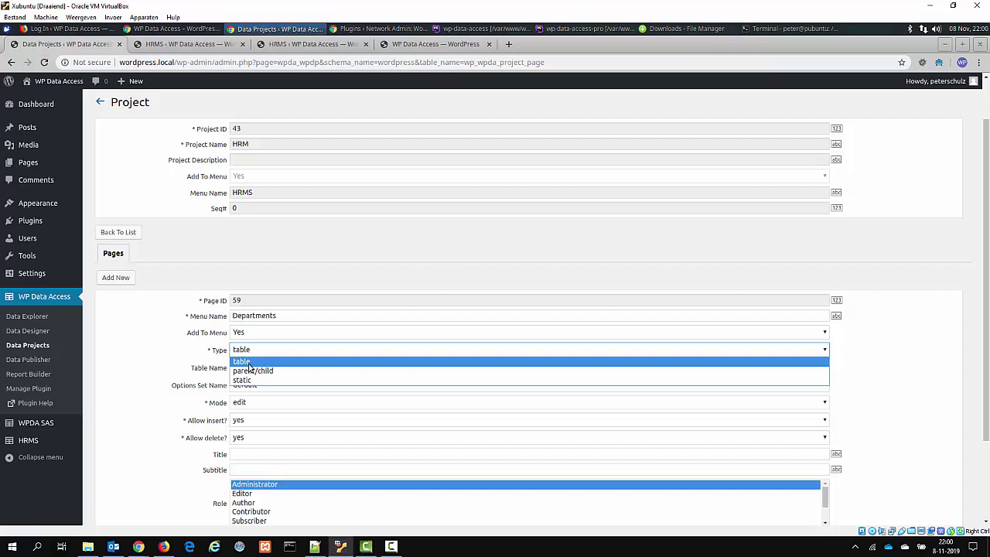
pyautogui.click(250, 372)
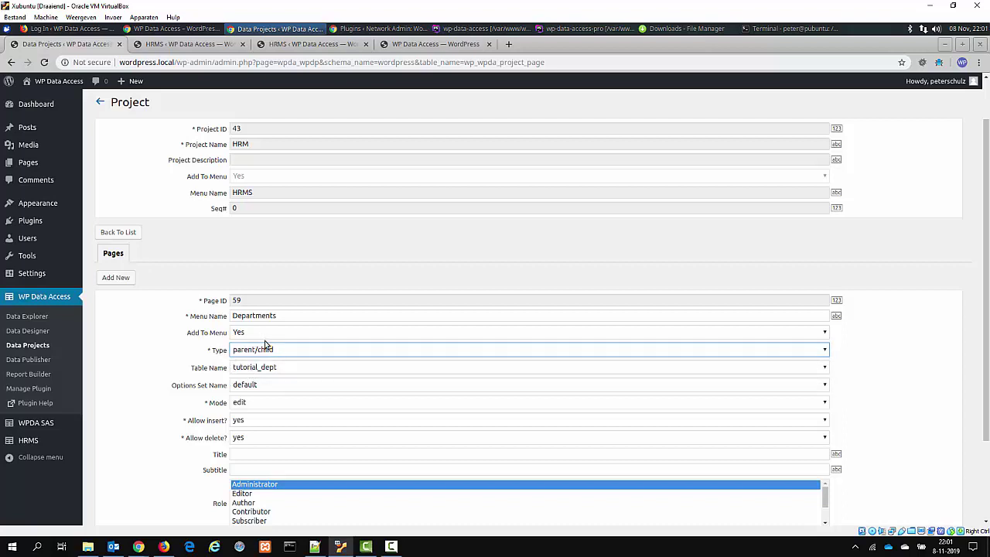
# Title the Departments page "Department Admininistration" and save the changes to the database.
pyautogui.click(240, 452)
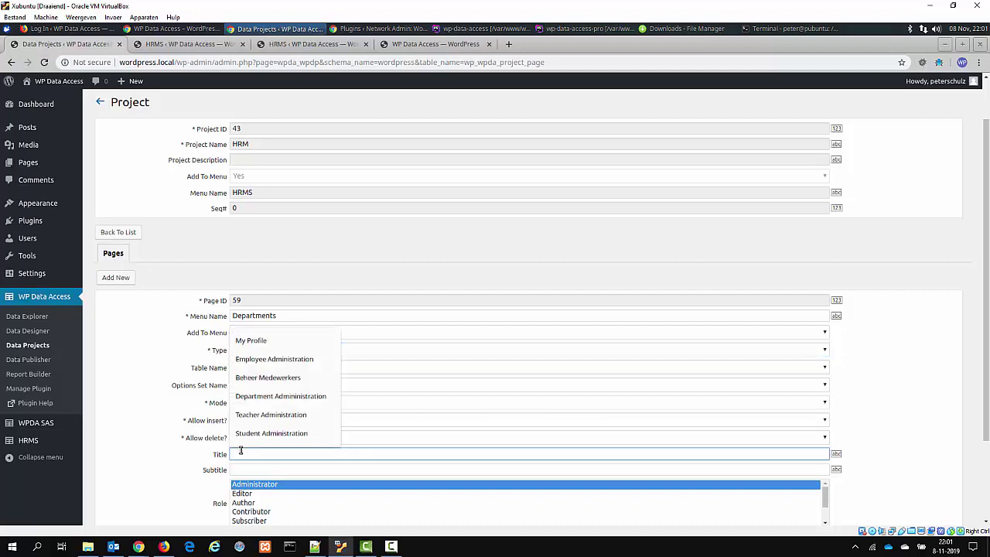
pyautogui.click(293, 399)
pyautogui.scroll(-3, 163, 418)
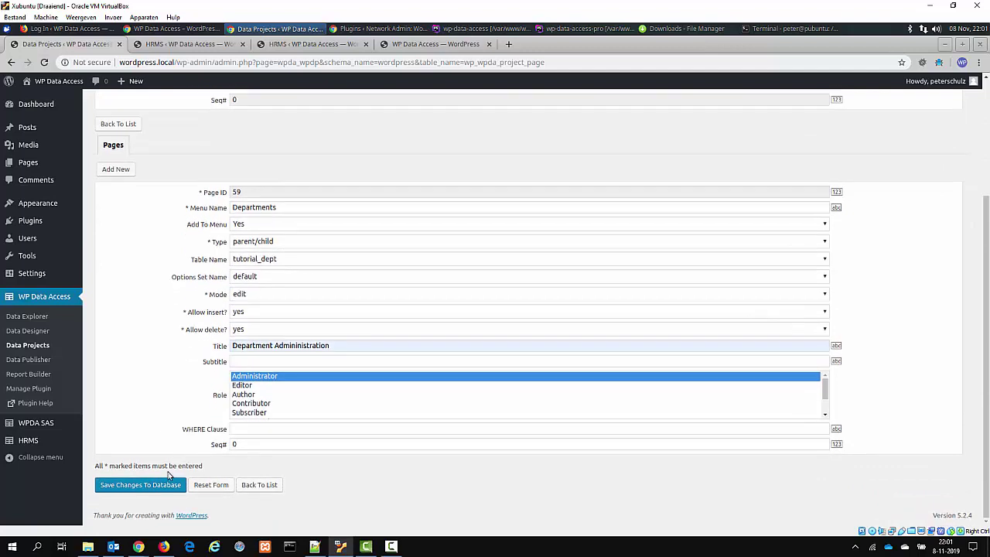
pyautogui.click(172, 486)
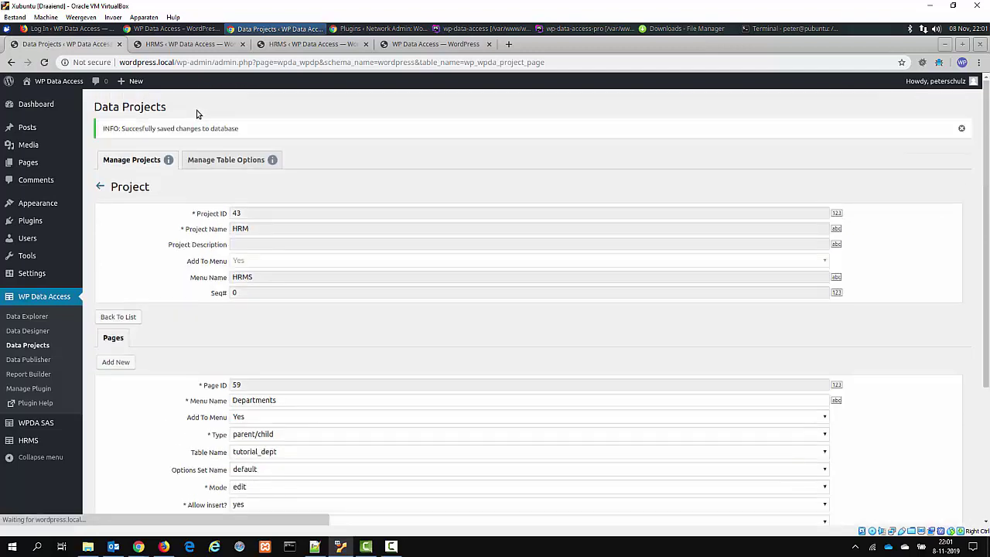
# Reload the HRMS Departments page and open the ACCOUNTING department's edit form to check its related employees.
pyautogui.click(297, 44)
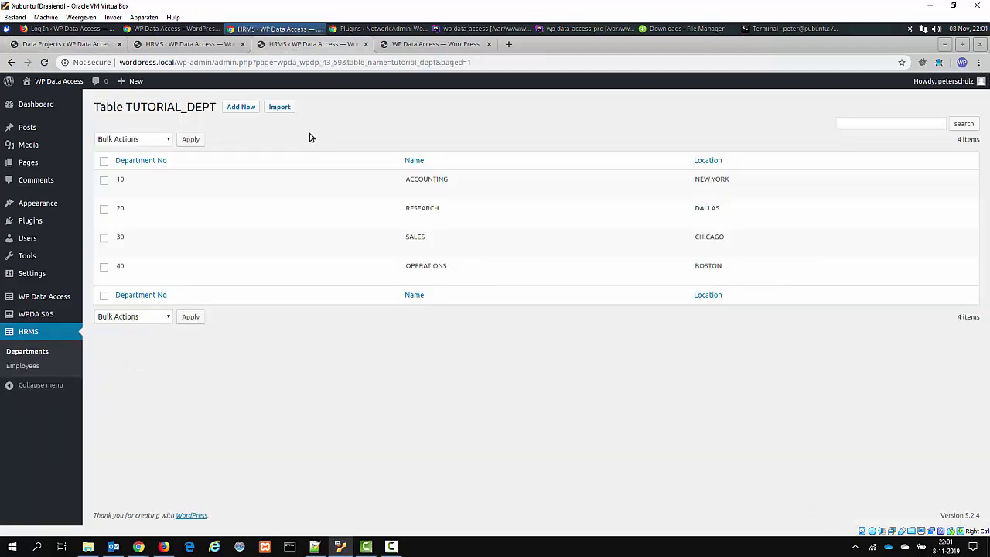
pyautogui.press('F5')
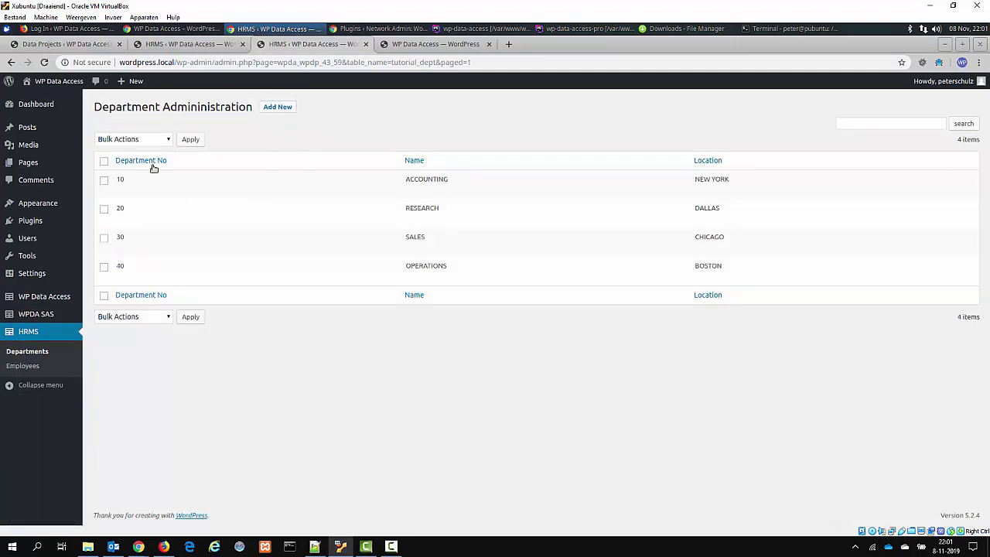
pyautogui.click(141, 190)
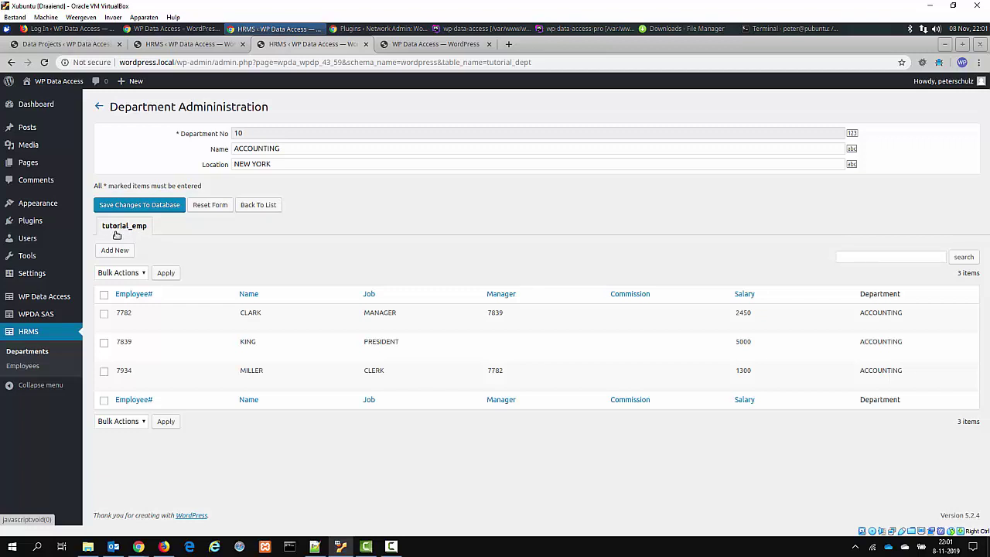
# Search the Data Projects table options for "emp" and open tutorial_emp for editing.
pyautogui.click(73, 44)
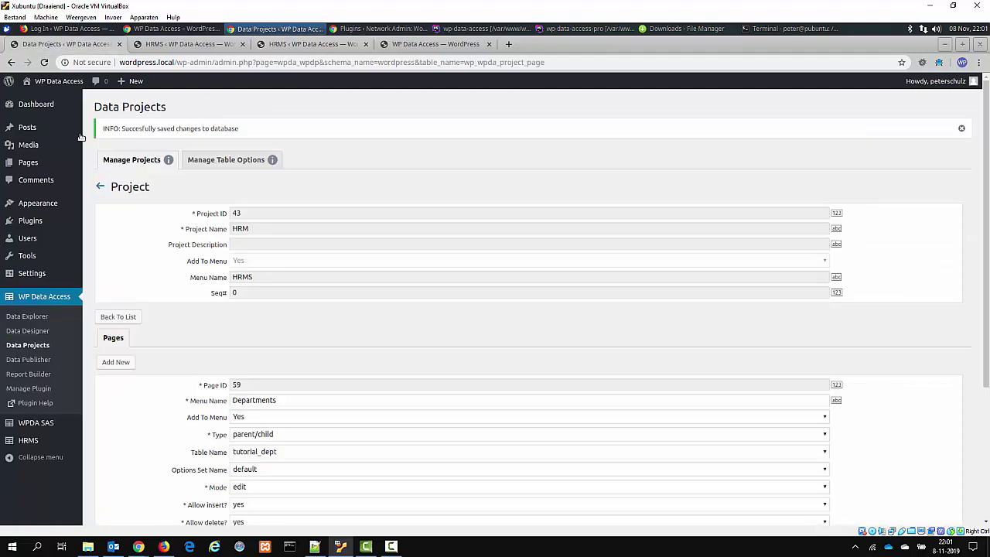
pyautogui.click(224, 161)
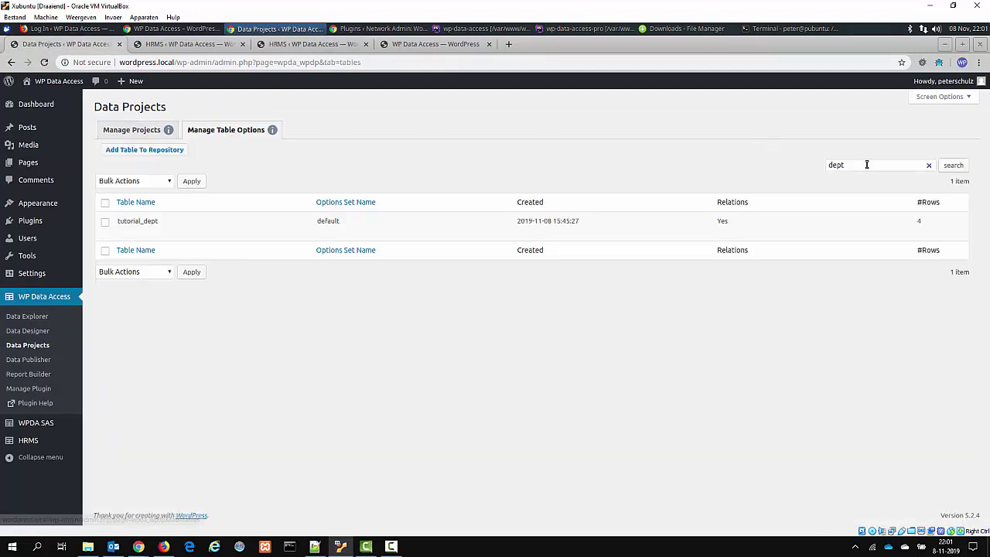
pyautogui.moveTo(865, 165); pyautogui.dragTo(810, 170)
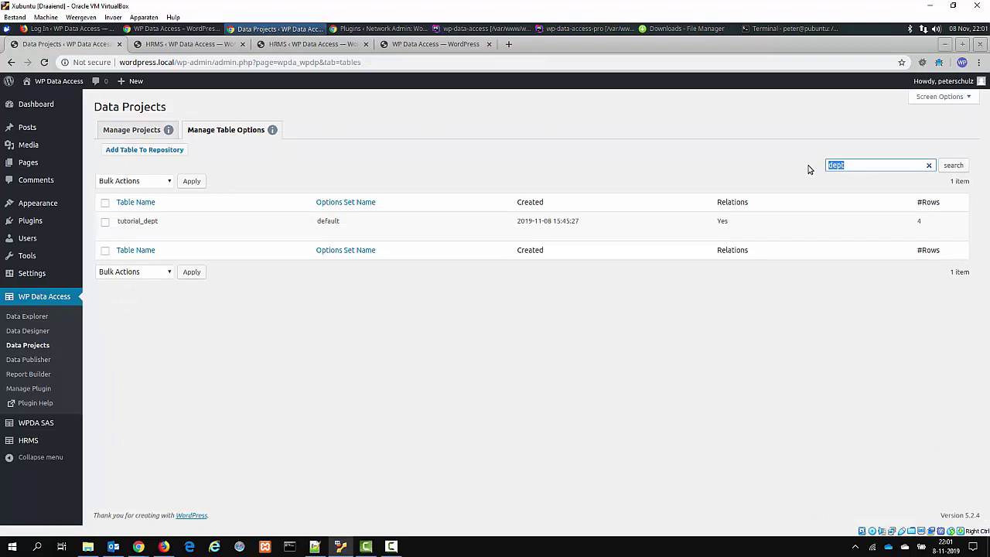
pyautogui.write('emp')
pyautogui.press('Return')
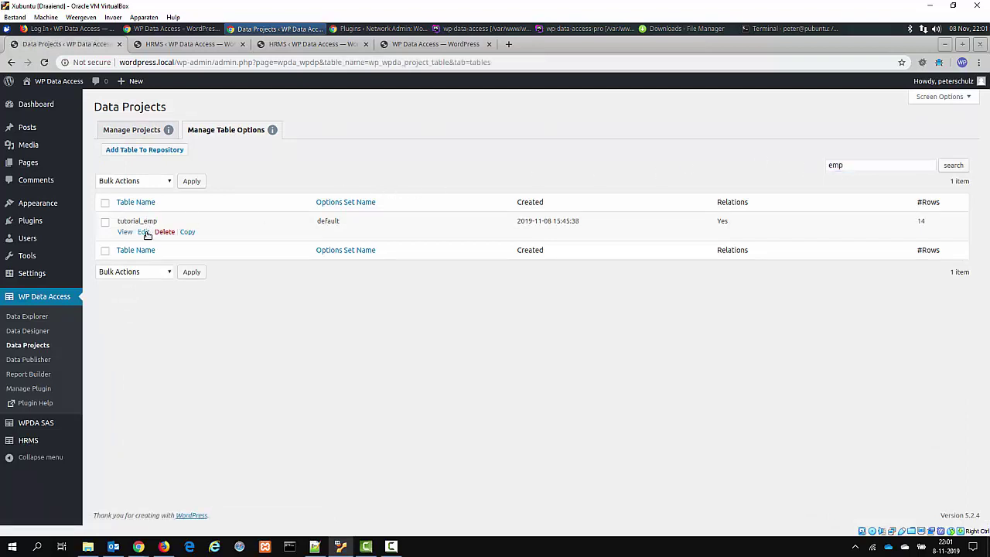
pyautogui.click(147, 232)
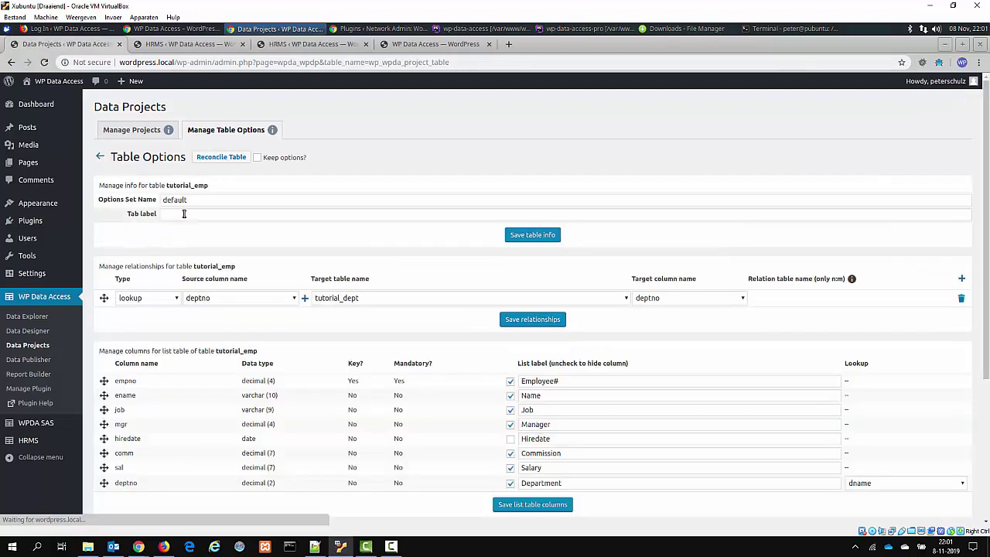
# Set the tab label of tutorial_emp to Employees and save the table info.
pyautogui.click(184, 215)
pyautogui.write('Em')
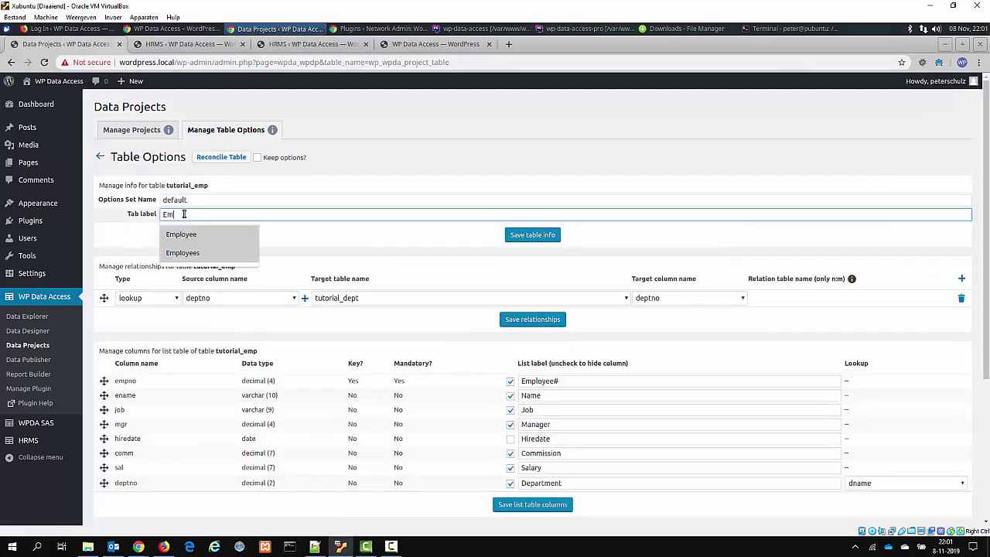
pyautogui.write('ployee')
pyautogui.click(182, 234)
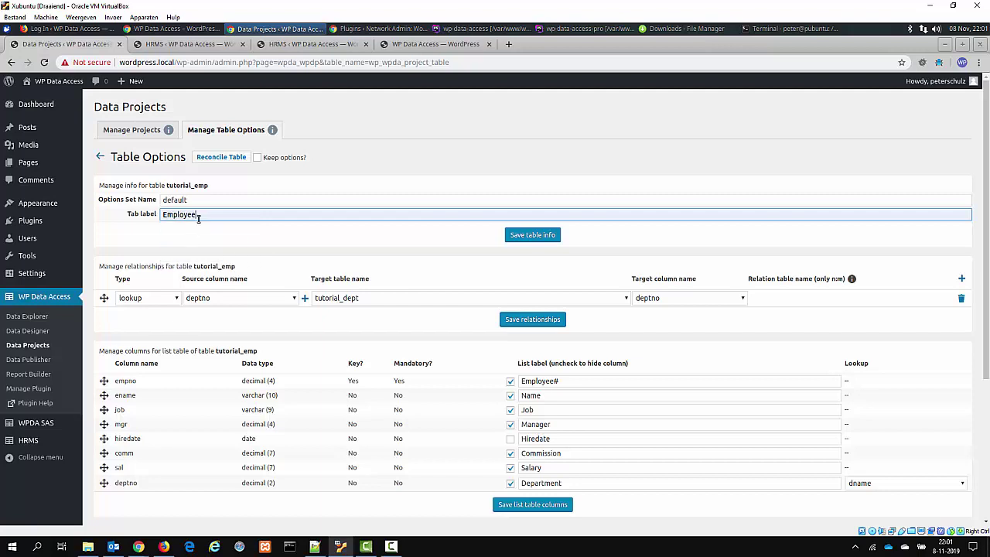
pyautogui.write('s')
pyautogui.click(533, 235)
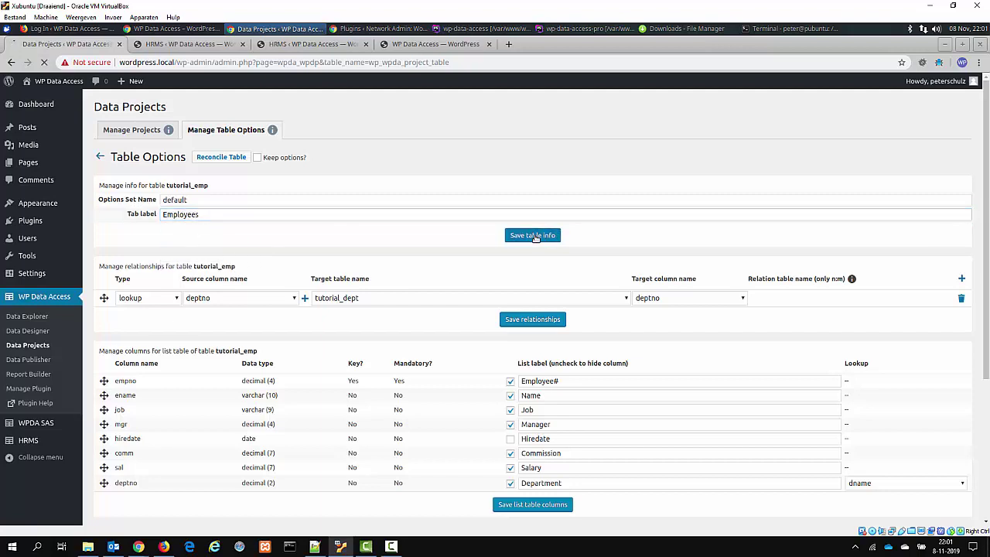
# Return to the ACCOUNTING department's form and reload its child employee table to check the tab label.
pyautogui.click(314, 44)
pyautogui.click(127, 228)
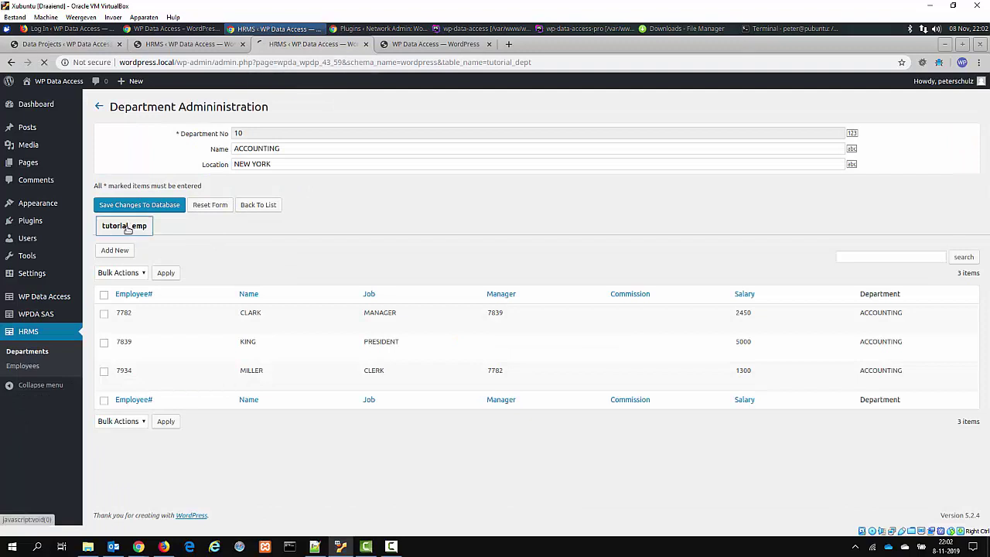